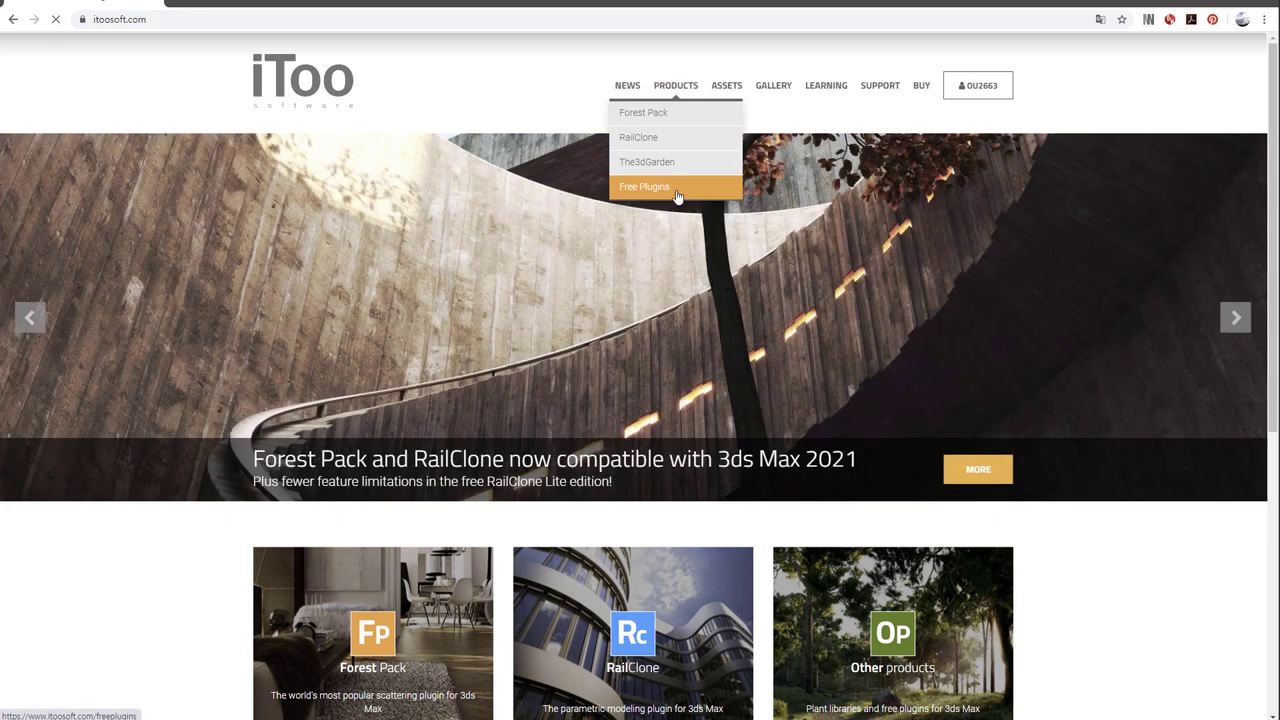
# Step: Open the Glue Utility details page from the iToo Software free plugins list
pyautogui.click(676, 190)
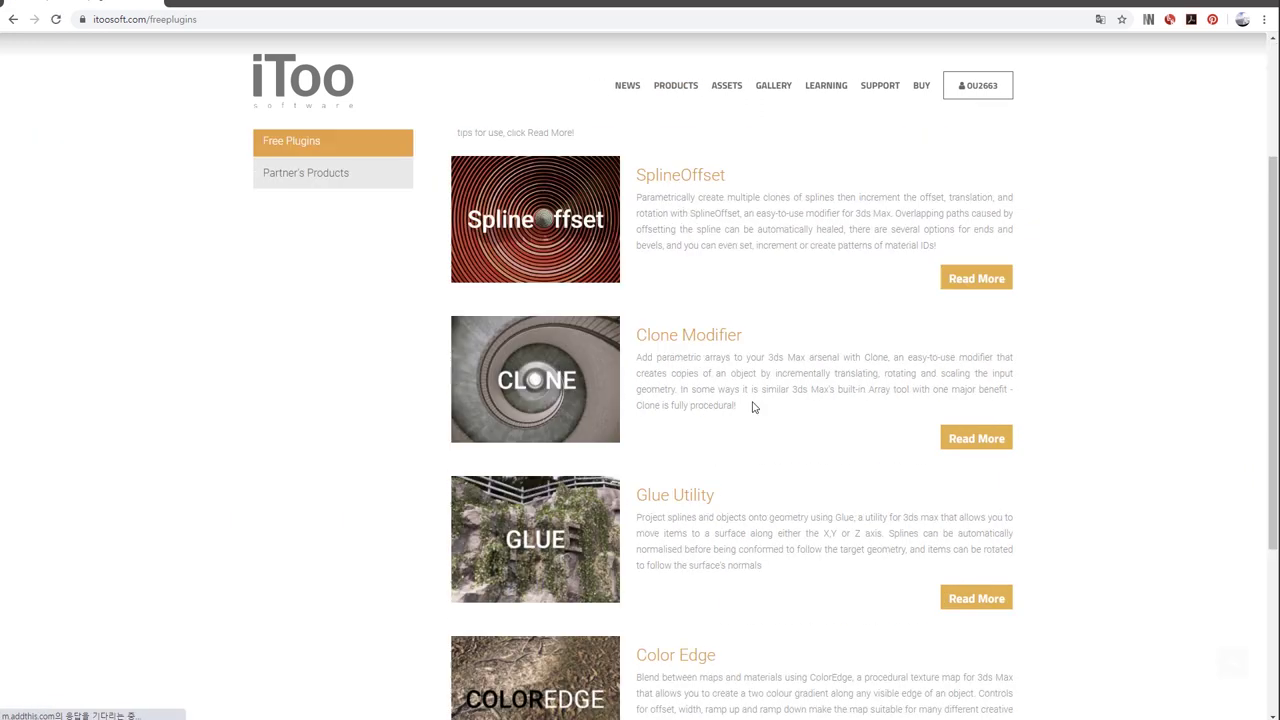
pyautogui.click(976, 601)
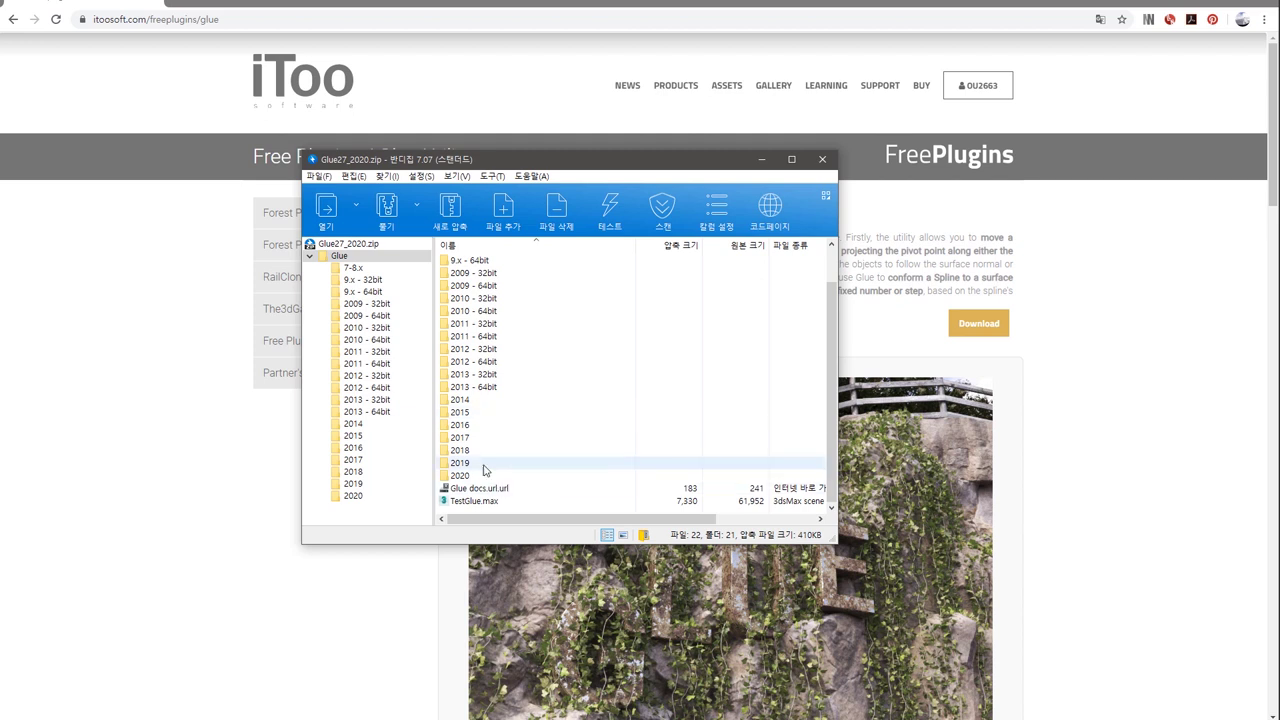
# Step: Open the archive's 2019 folder in Bandizip and select the glue.dlu file
pyautogui.doubleClick(481, 469)
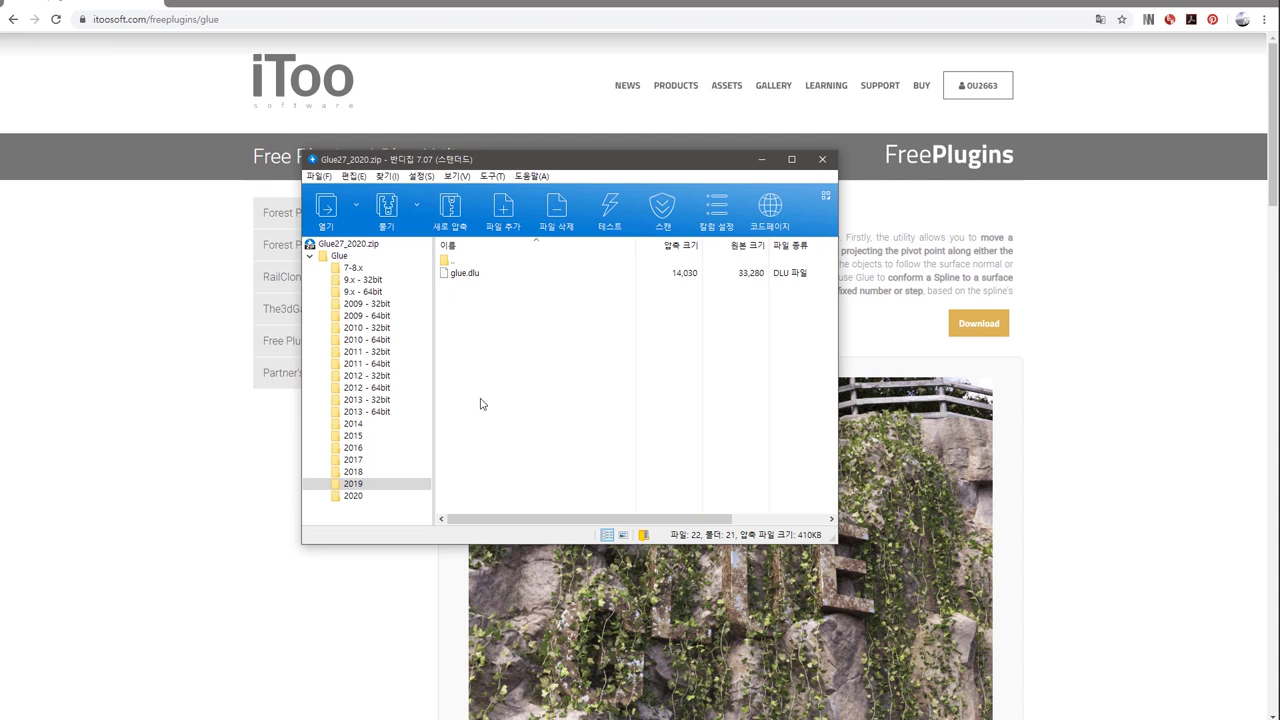
pyautogui.moveTo(518, 298); pyautogui.dragTo(445, 271)
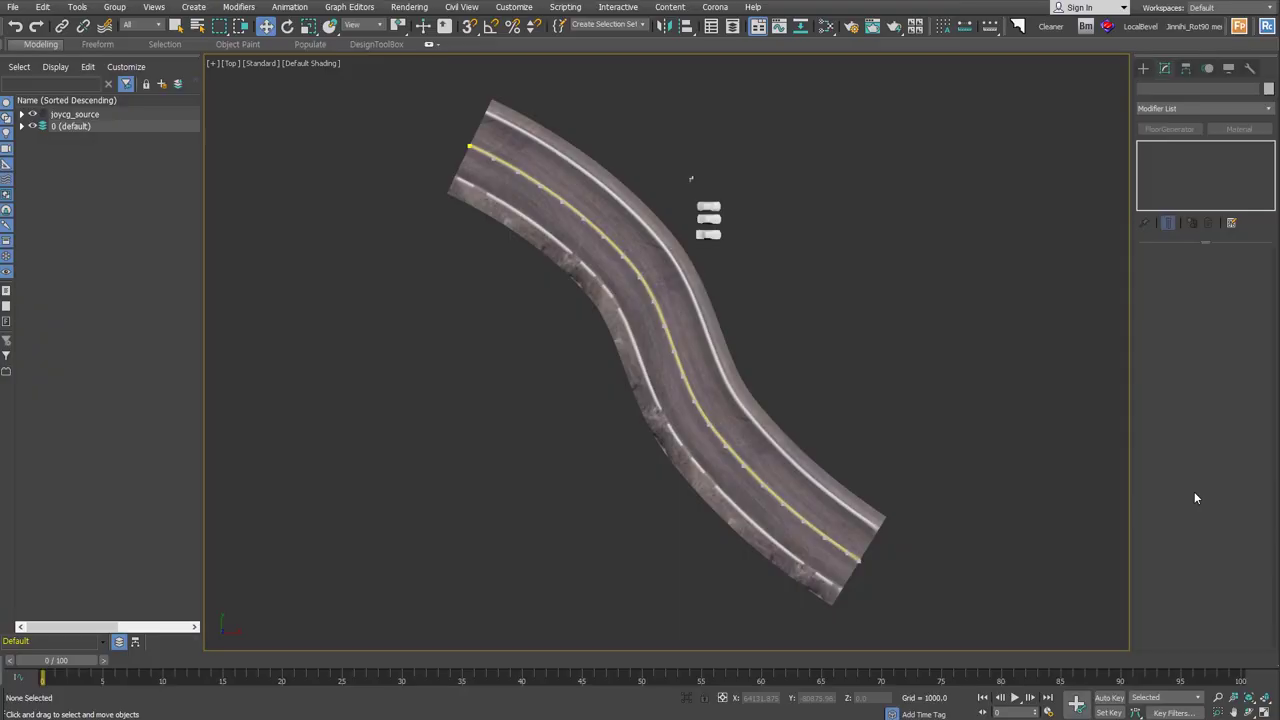
# Step: Orbit and pan from the Top view to an angled view of the curving road and cars
pyautogui.keyDown('alt'); pyautogui.moveTo(1176, 500); pyautogui.dragTo(826, 449, button='middle'); pyautogui.keyUp('alt')
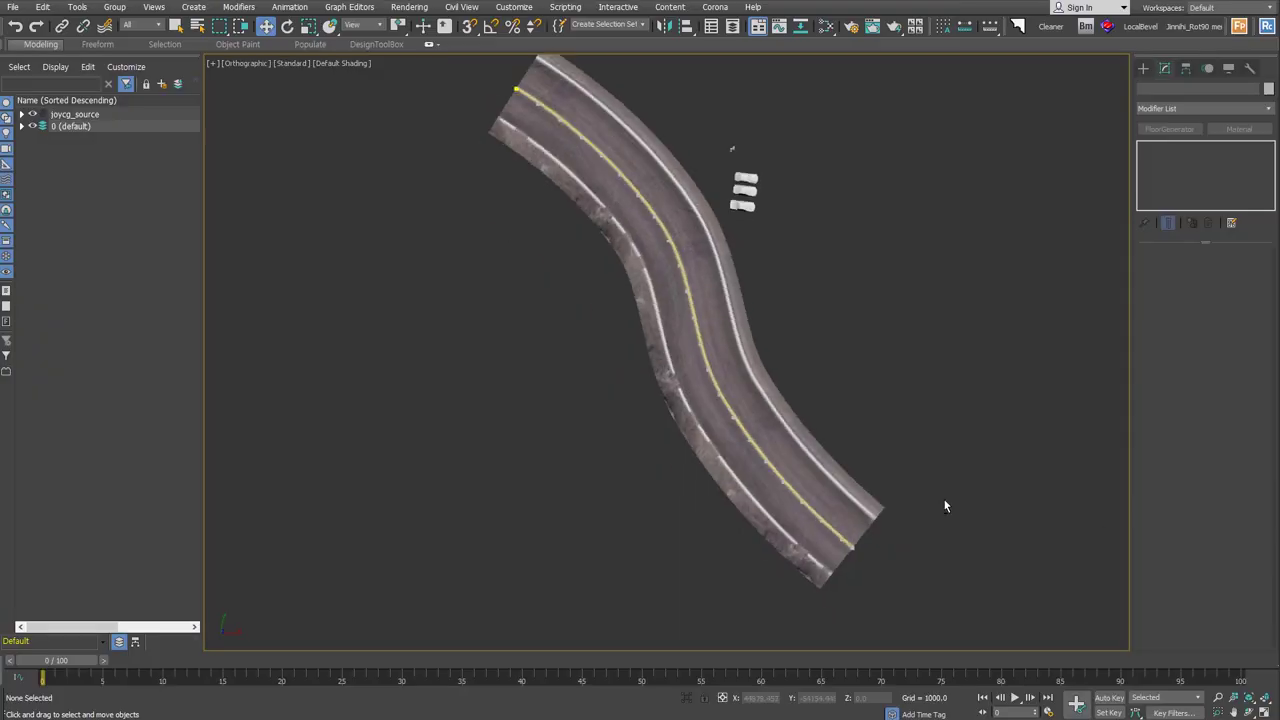
pyautogui.keyDown('alt'); pyautogui.moveTo(1089, 434); pyautogui.dragTo(897, 403, button='middle'); pyautogui.keyUp('alt')
pyautogui.scroll(2, 897, 403)
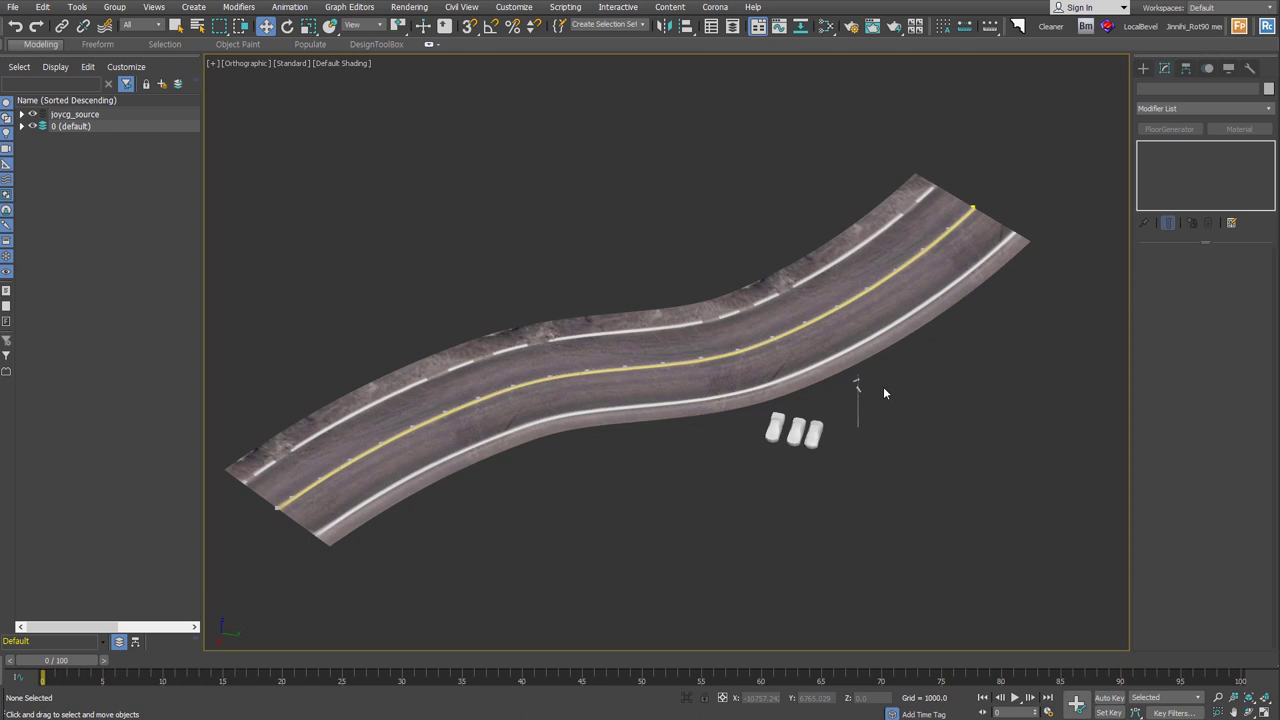
pyautogui.moveTo(777, 445); pyautogui.dragTo(799, 447, button='middle')
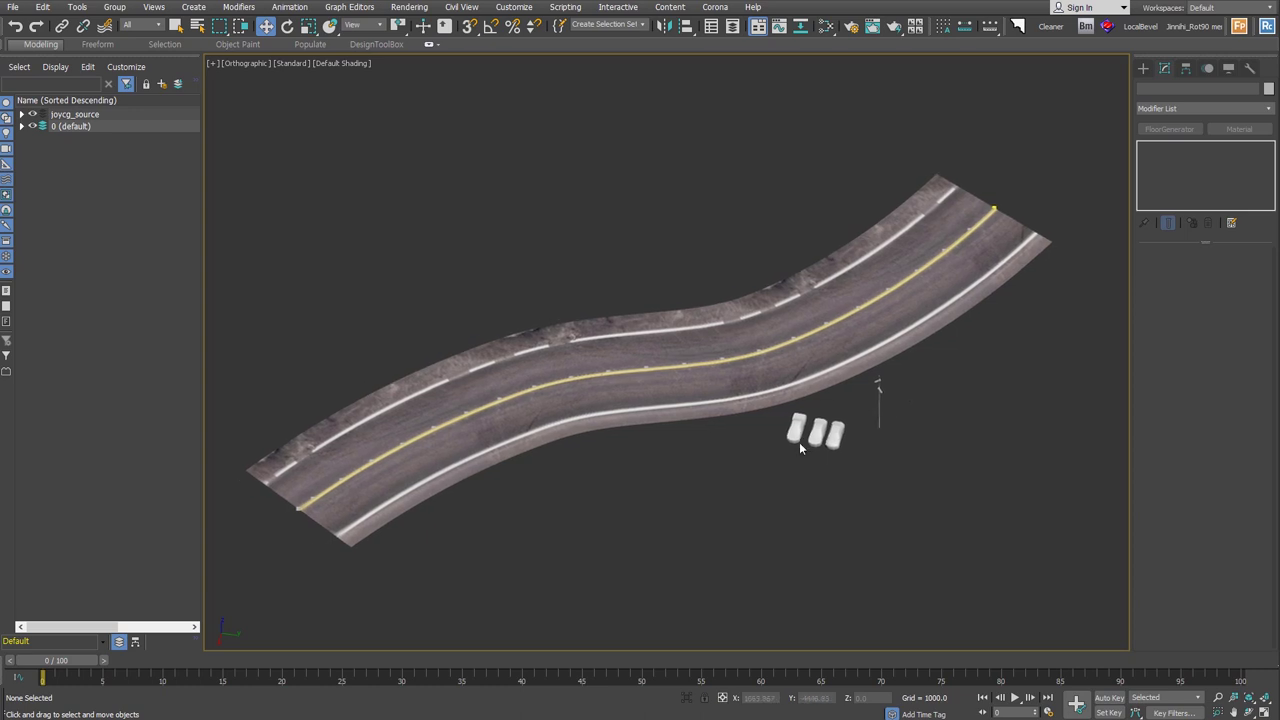
# Step: Select Line004 and outline the whole spline, centred, out to both road edges
pyautogui.click(803, 335)
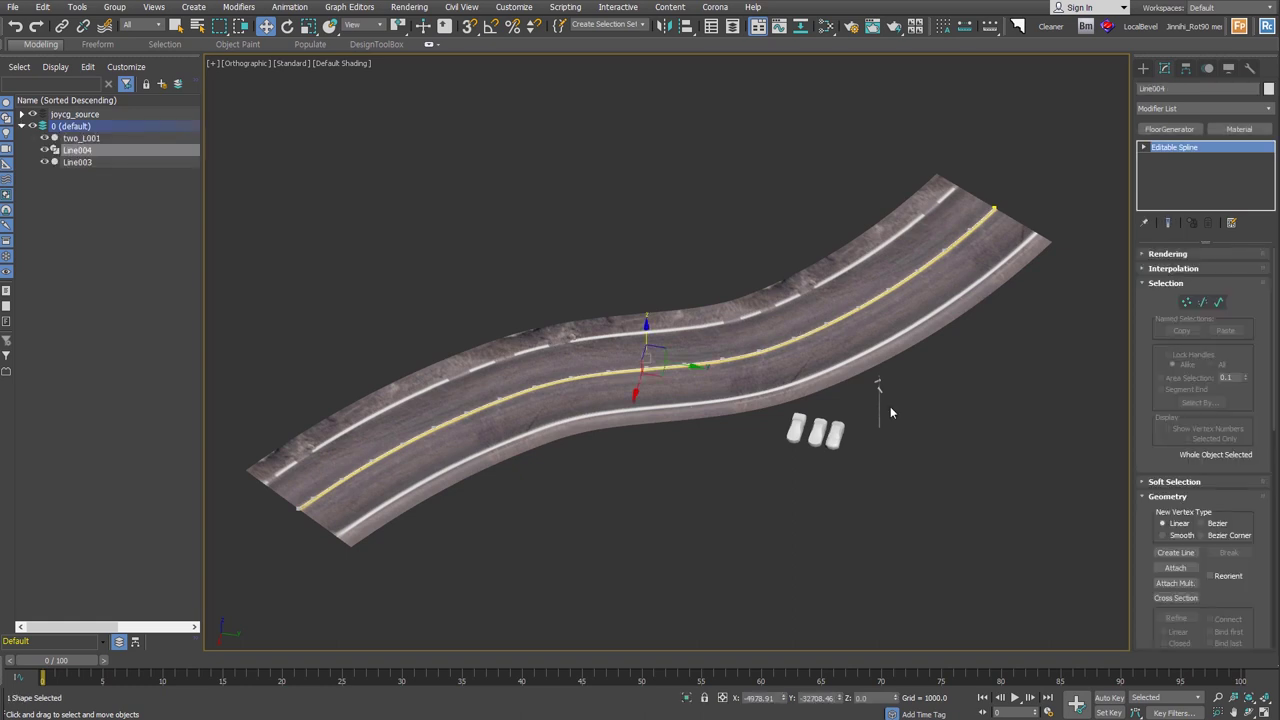
pyautogui.click(1218, 302)
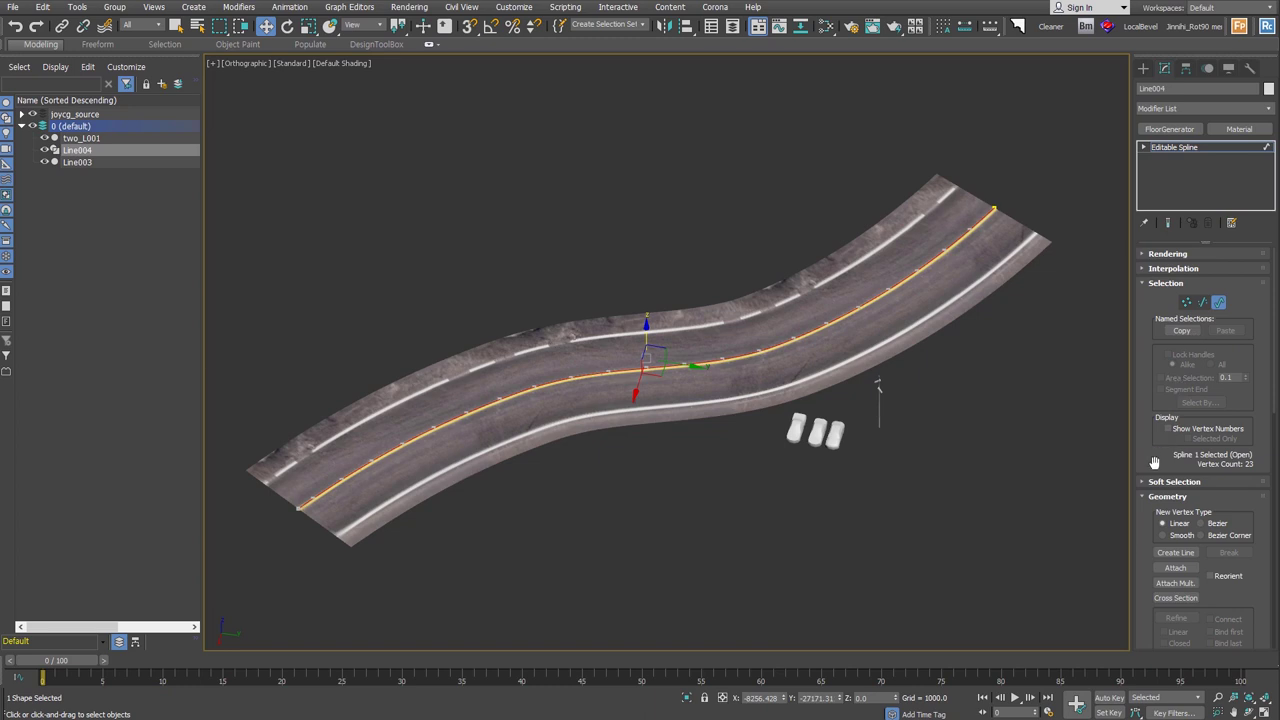
pyautogui.scroll(-5, 1178, 473)
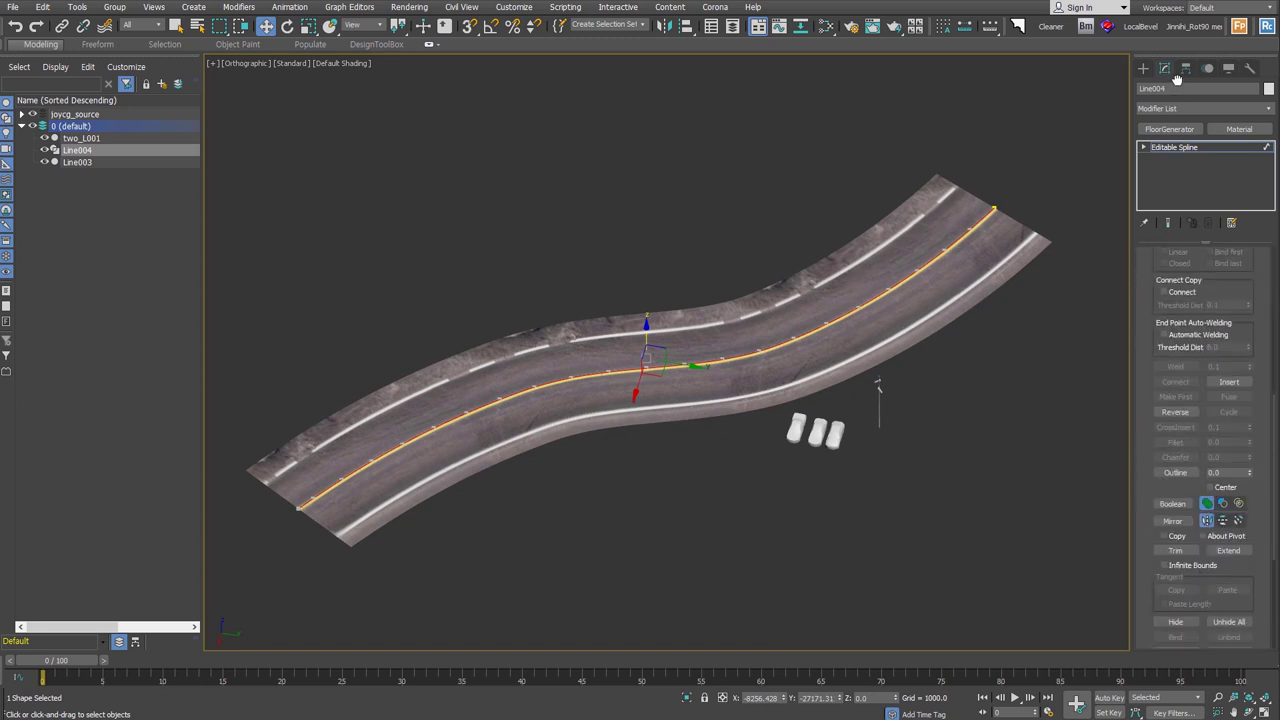
pyautogui.click(1176, 473)
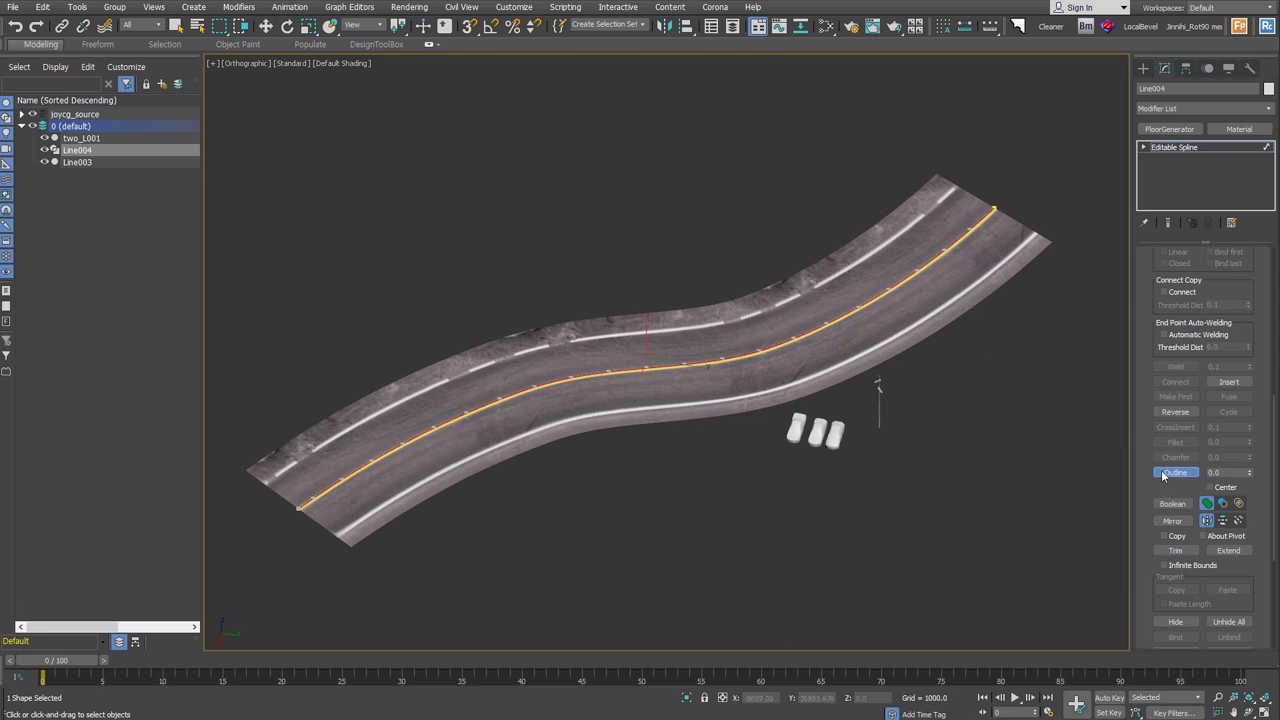
pyautogui.click(1229, 487)
pyautogui.moveTo(903, 281); pyautogui.dragTo(914, 164)
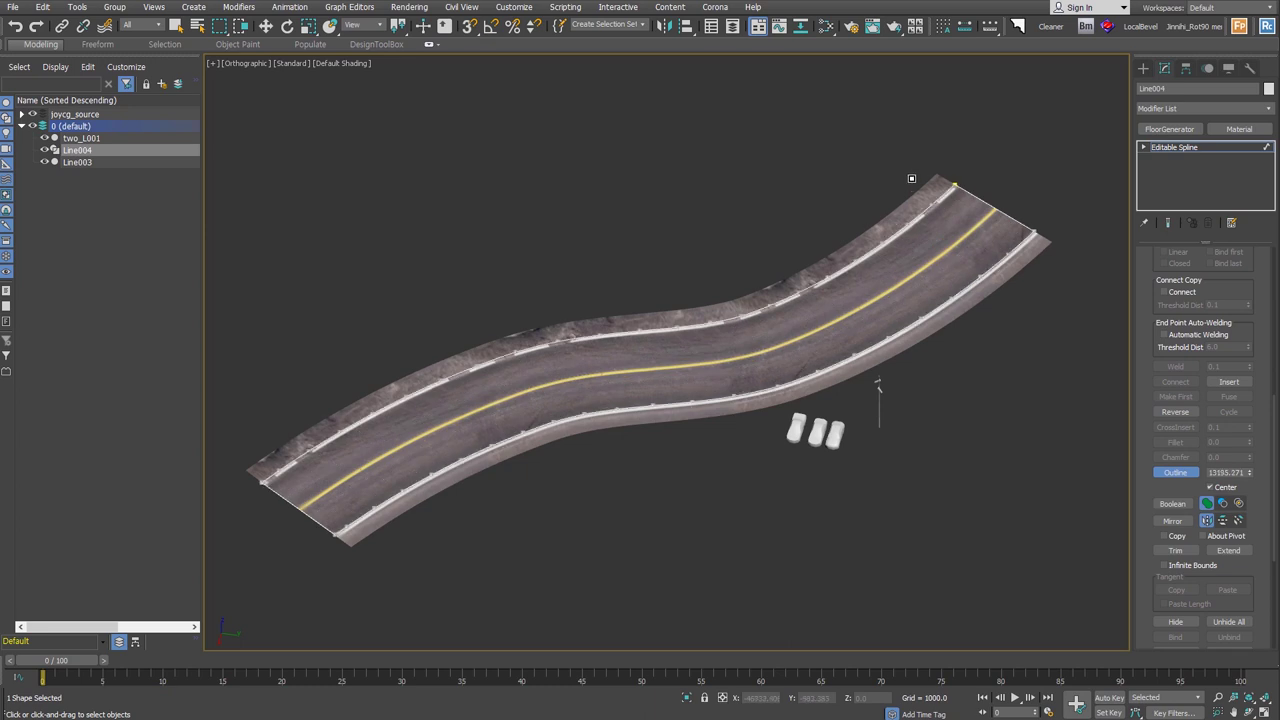
# Step: Select the outline's end segments, then exit sub-object editing
pyautogui.click(1143, 147)
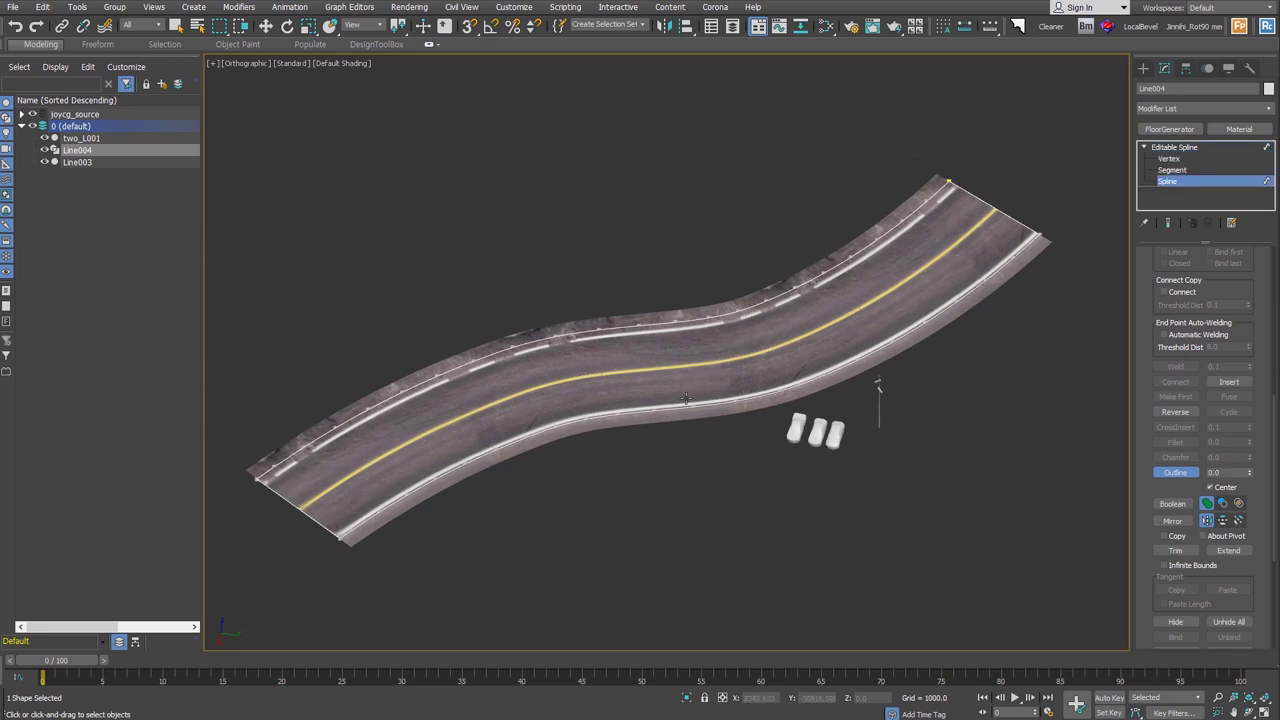
pyautogui.click(1171, 170)
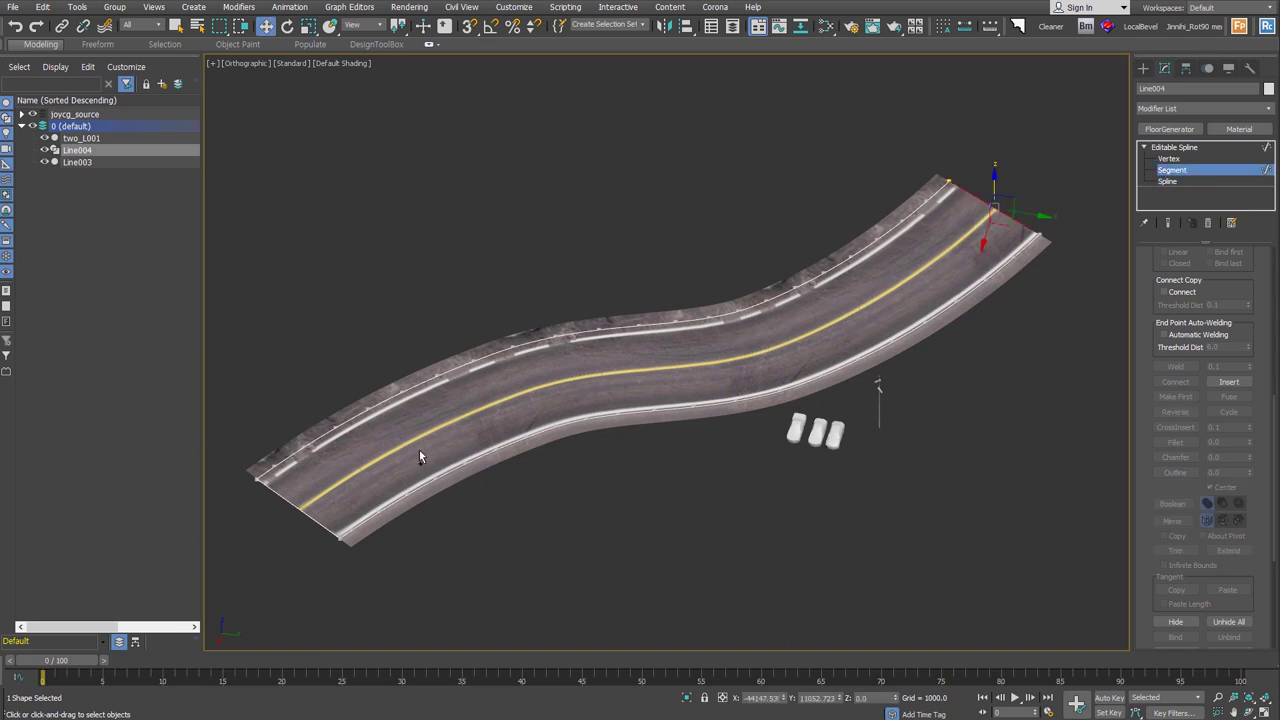
pyautogui.keyDown('ctrl'); pyautogui.click(303, 510); pyautogui.keyUp('ctrl')
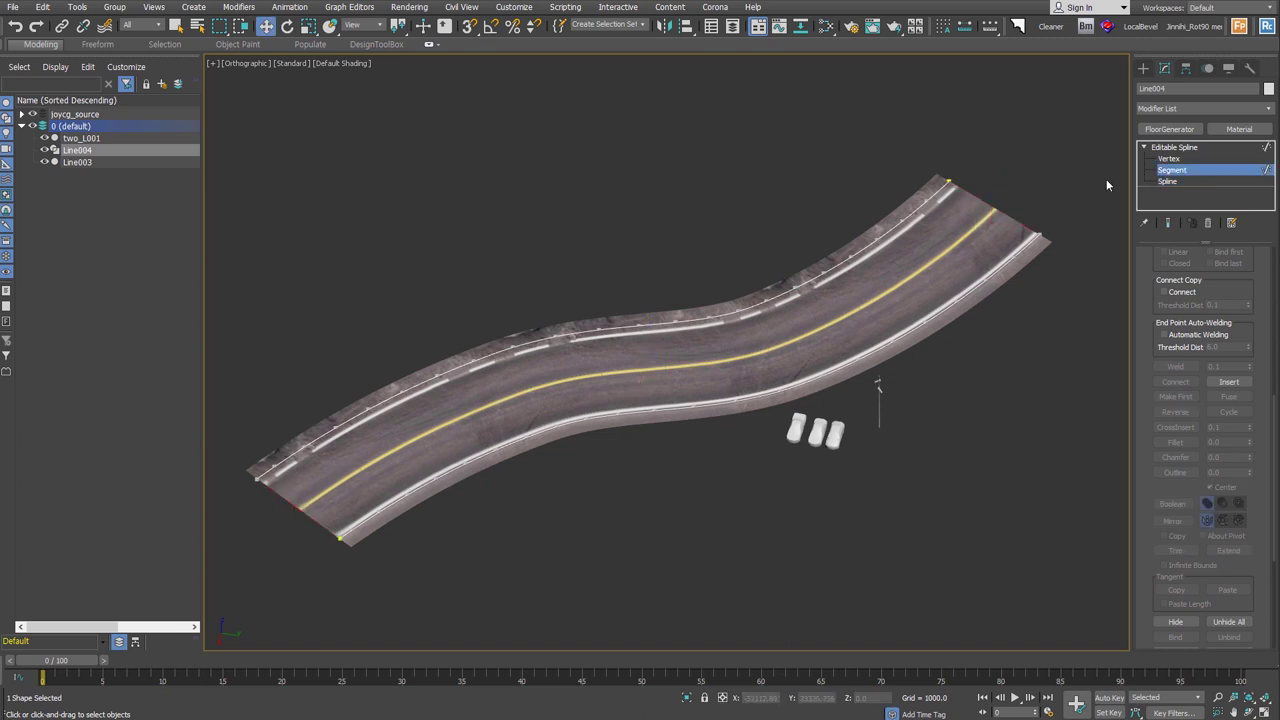
pyautogui.click(1172, 170)
pyautogui.keyDown('alt'); pyautogui.moveTo(1100, 330); pyautogui.dragTo(1021, 423, button='middle'); pyautogui.keyUp('alt')
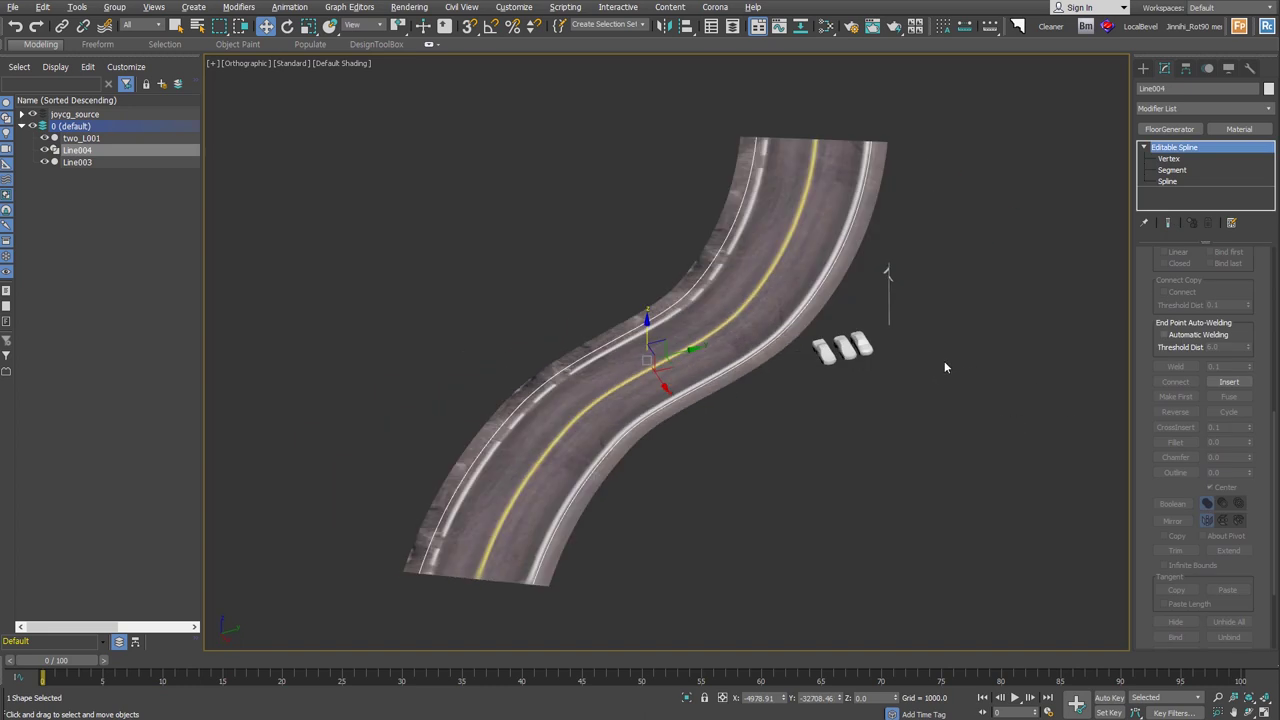
pyautogui.keyDown('alt'); pyautogui.moveTo(944, 367); pyautogui.dragTo(914, 366, button='middle'); pyautogui.keyUp('alt')
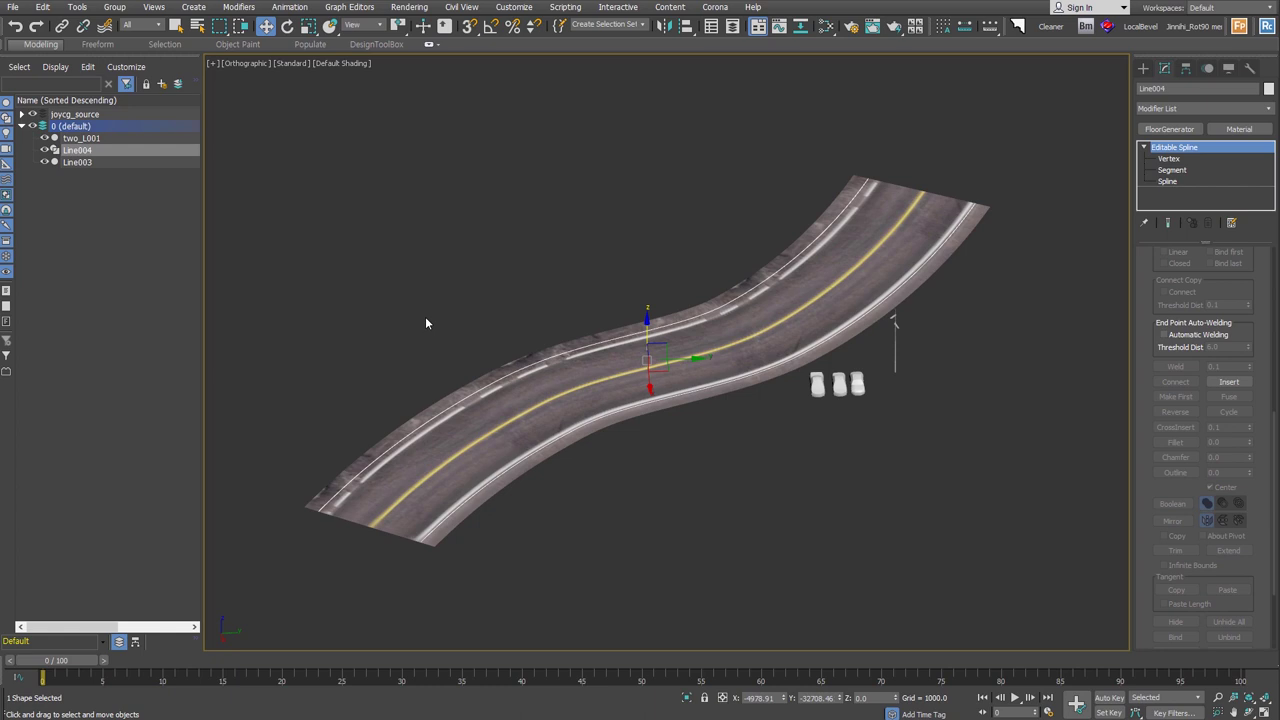
pyautogui.click(77, 7)
pyautogui.moveTo(83, 292)
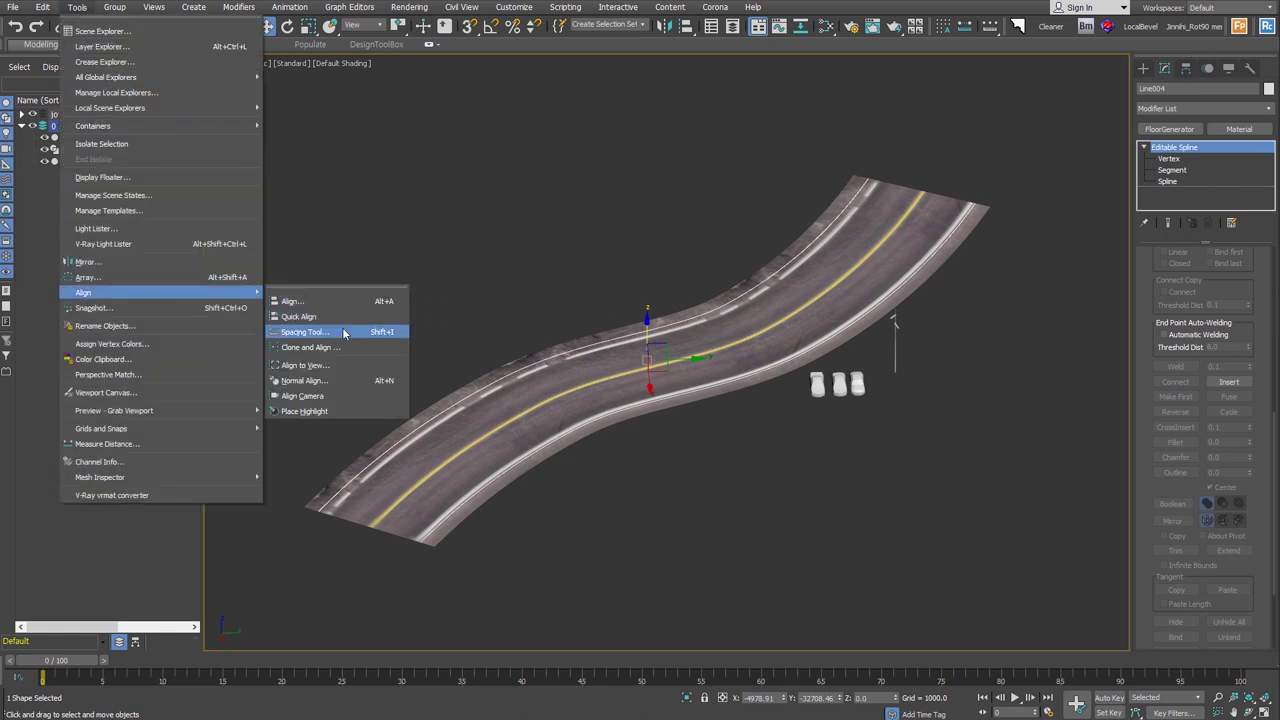
pyautogui.click(344, 331)
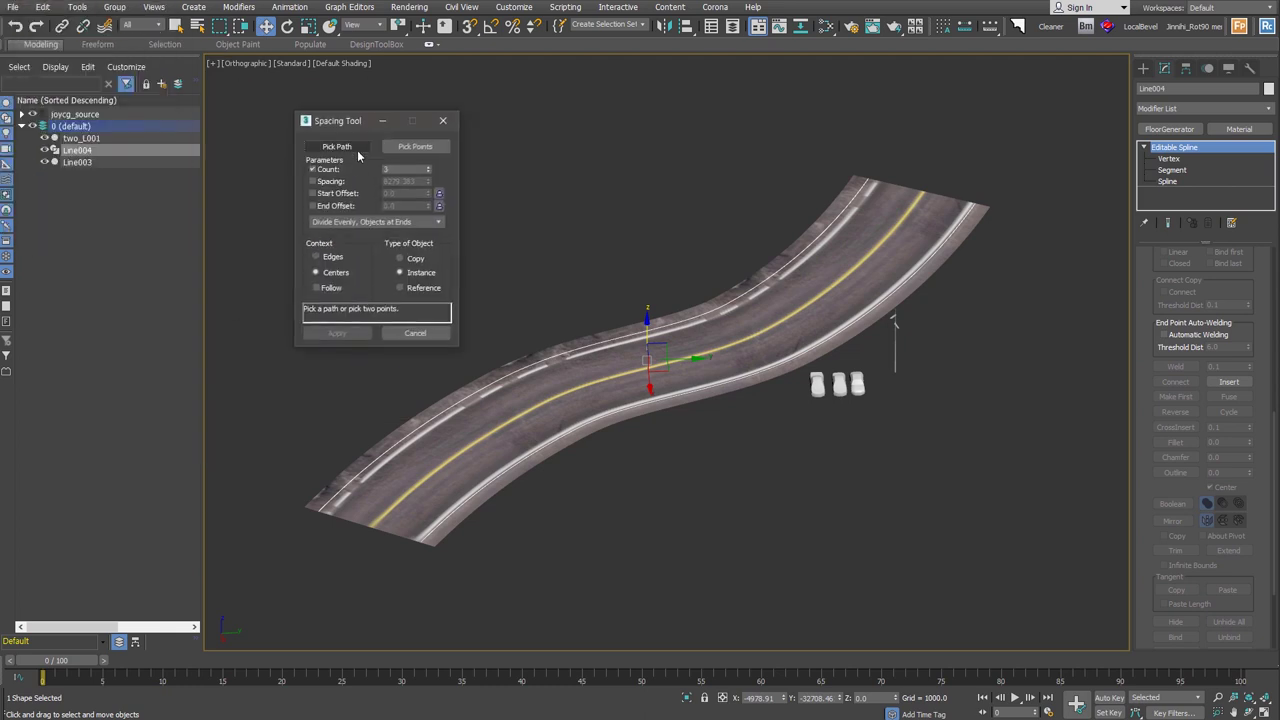
pyautogui.click(354, 146)
pyautogui.click(760, 295)
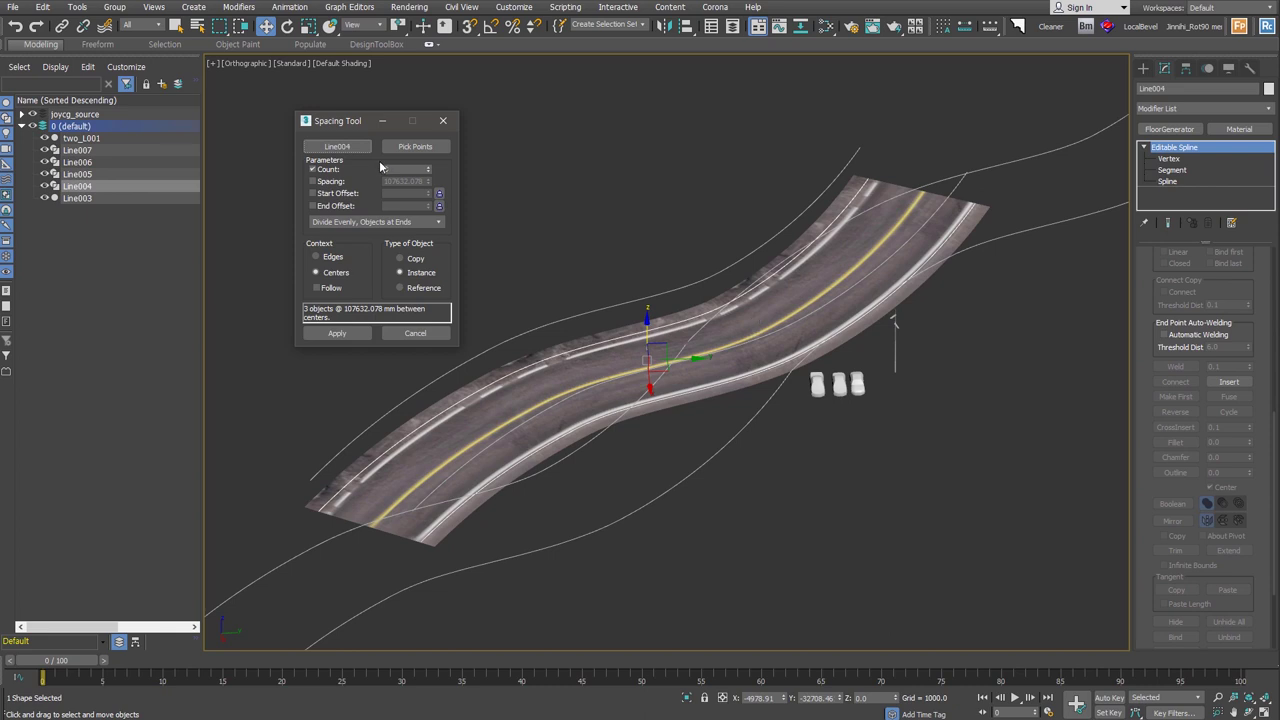
pyautogui.press('Escape')
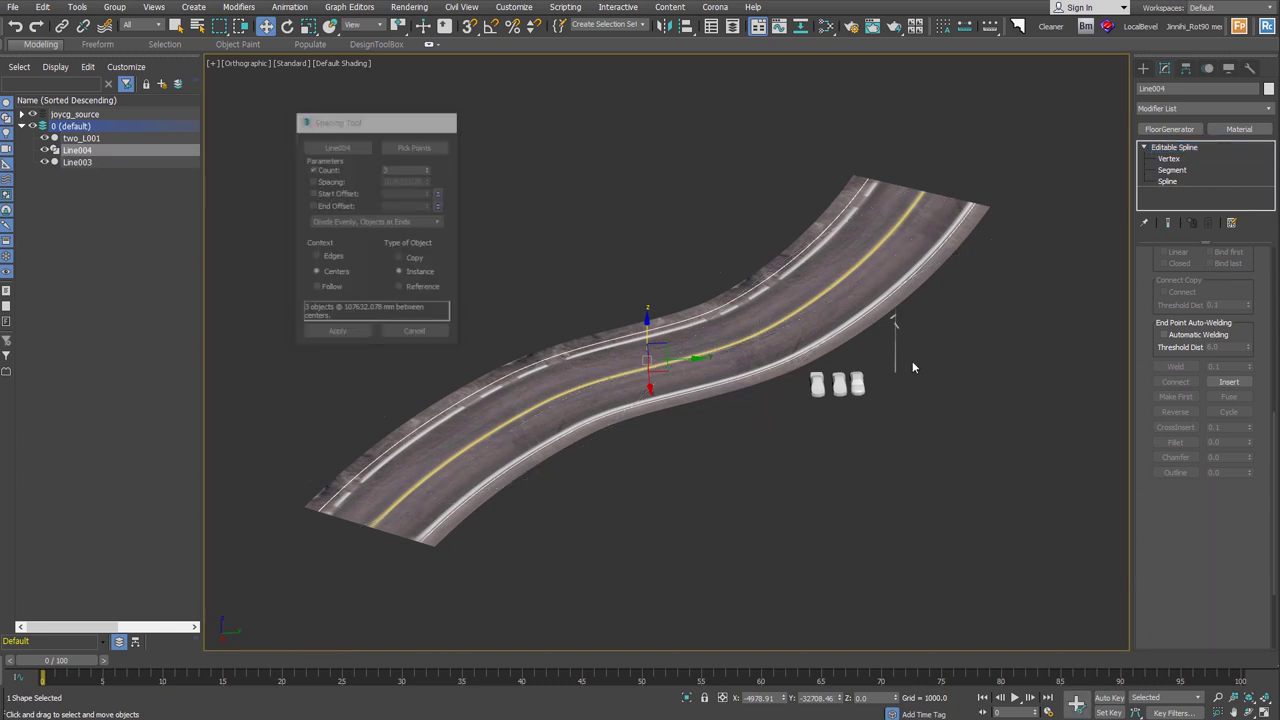
pyautogui.click(895, 345)
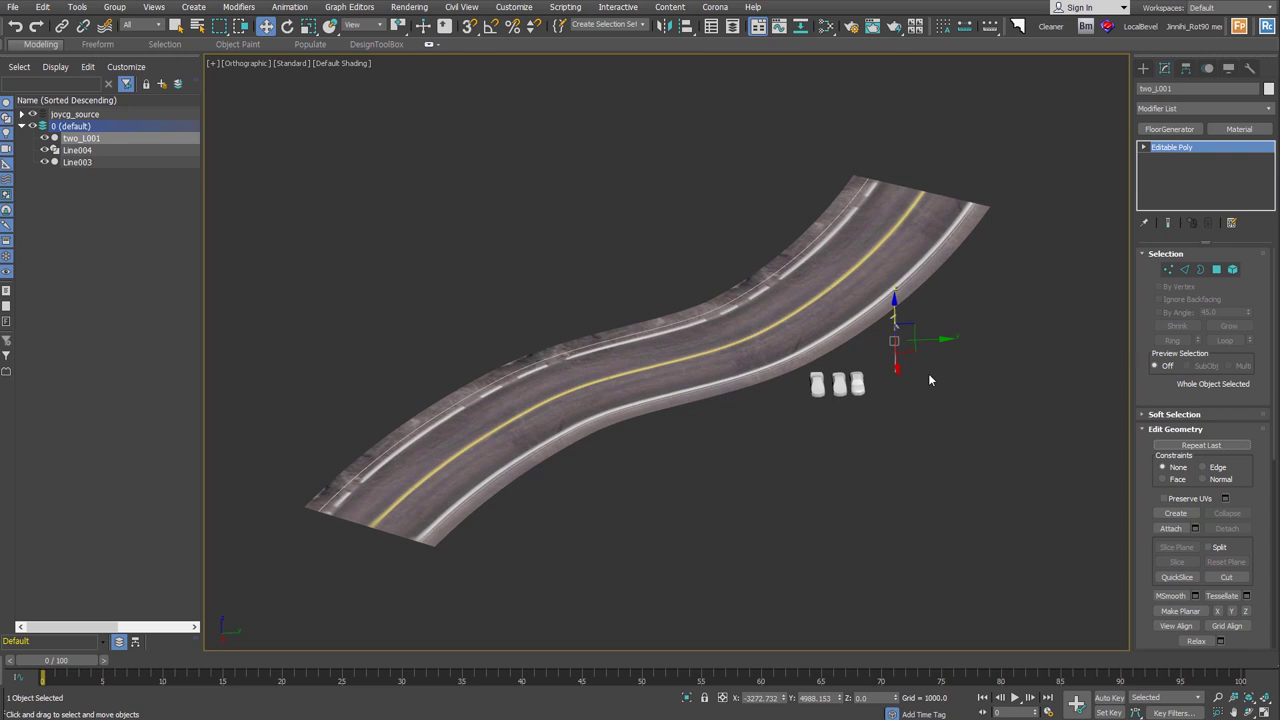
# Step: Open the Spacing Tool and pick the road line Line004 as the path
pyautogui.click(77, 7)
pyautogui.moveTo(84, 292)
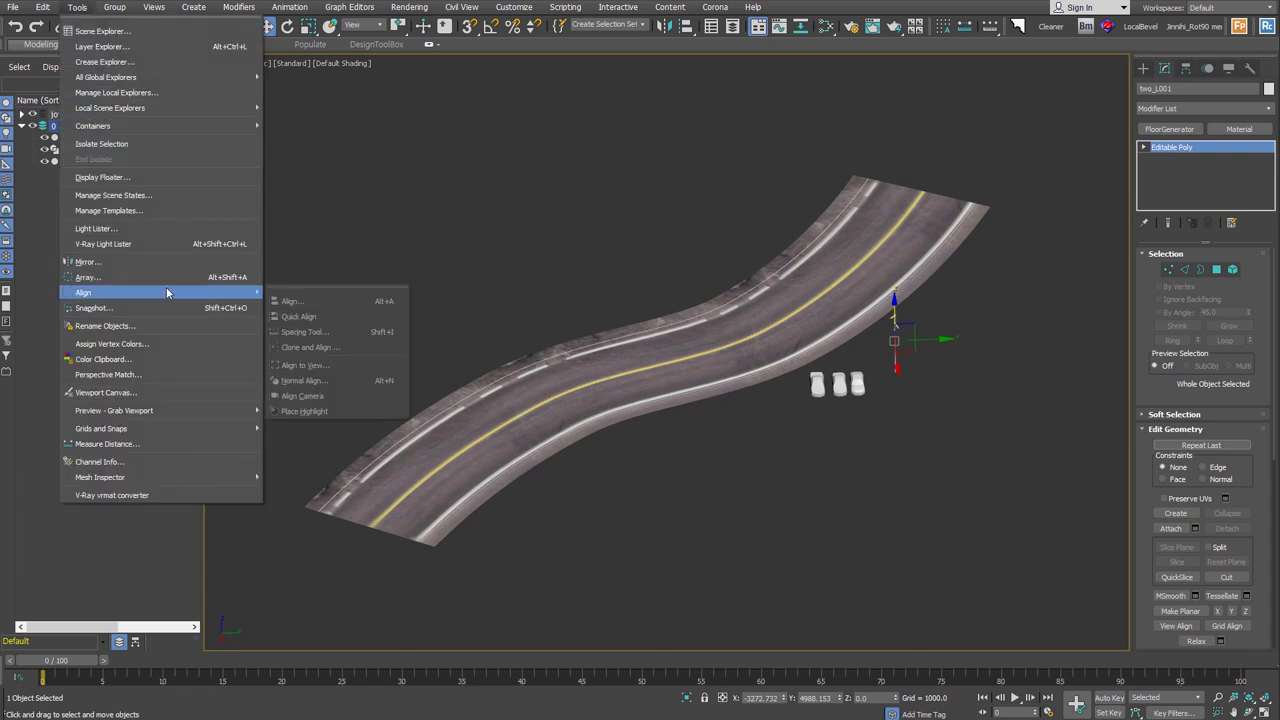
pyautogui.click(371, 333)
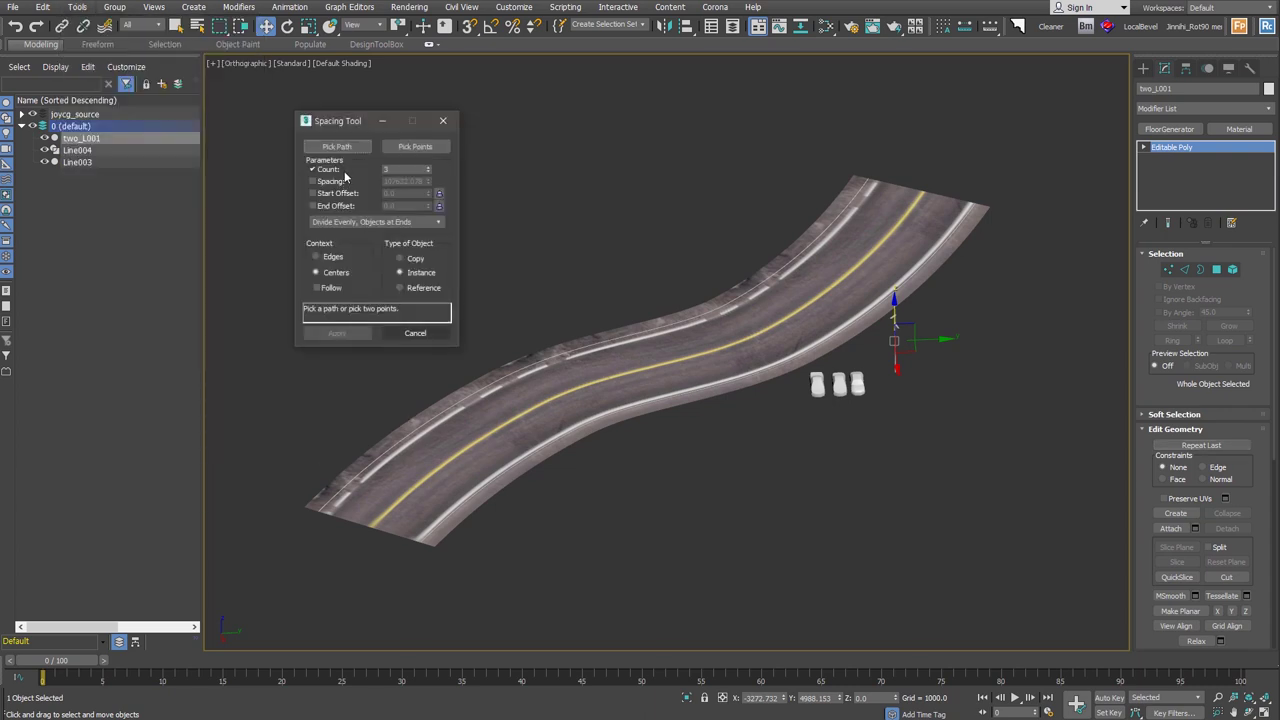
pyautogui.click(340, 147)
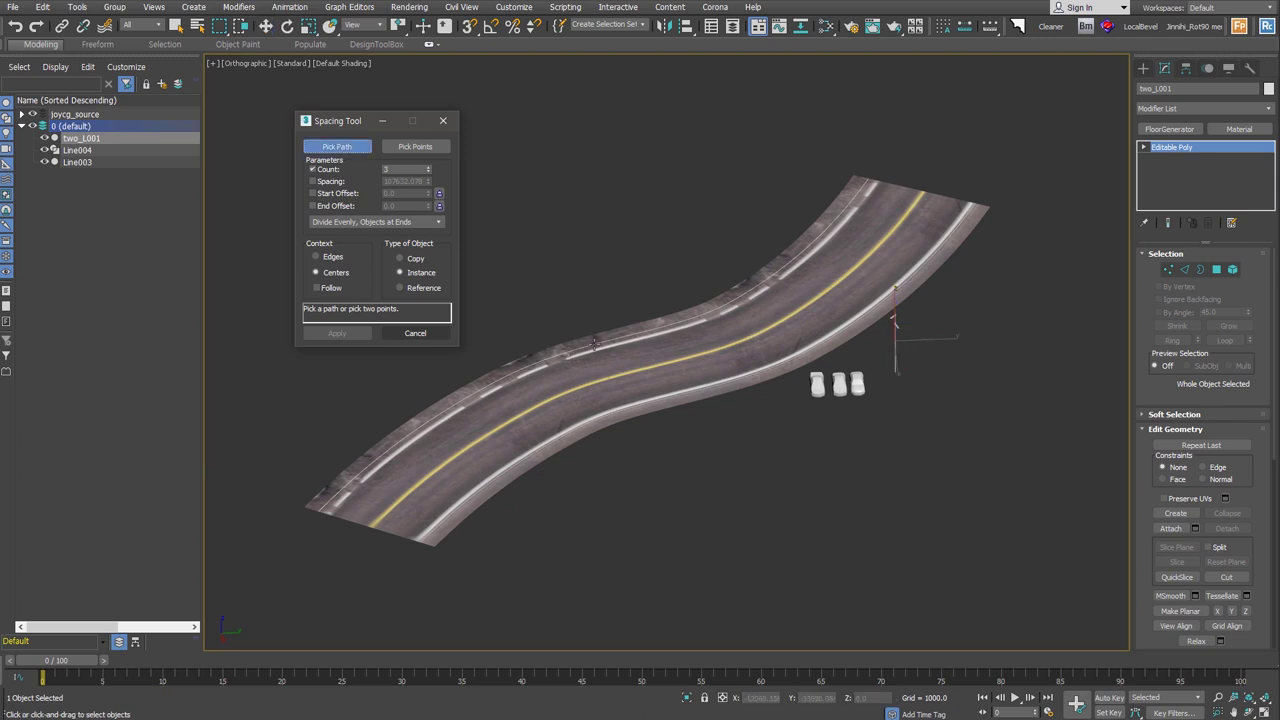
pyautogui.click(595, 343)
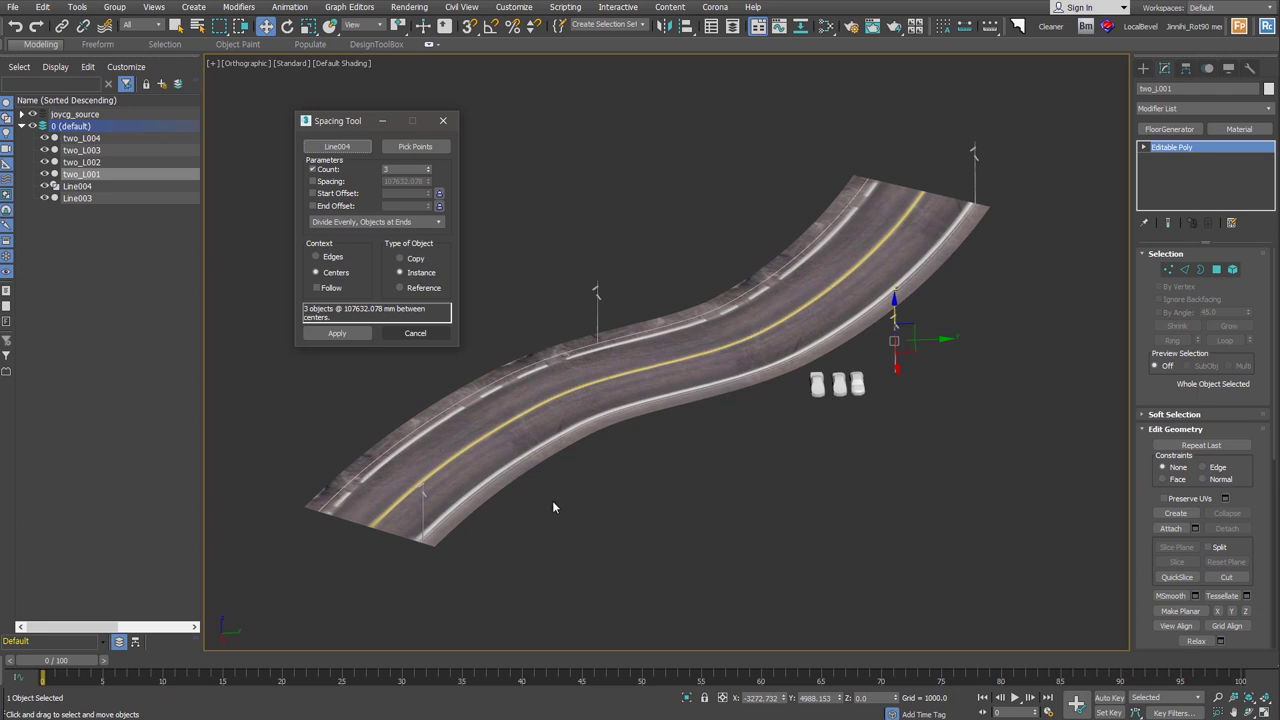
# Step: Raise the lamp count to 15, then switch to Top view in wireframe
pyautogui.click(427, 167)
pyautogui.click(427, 167)
pyautogui.click(427, 167)
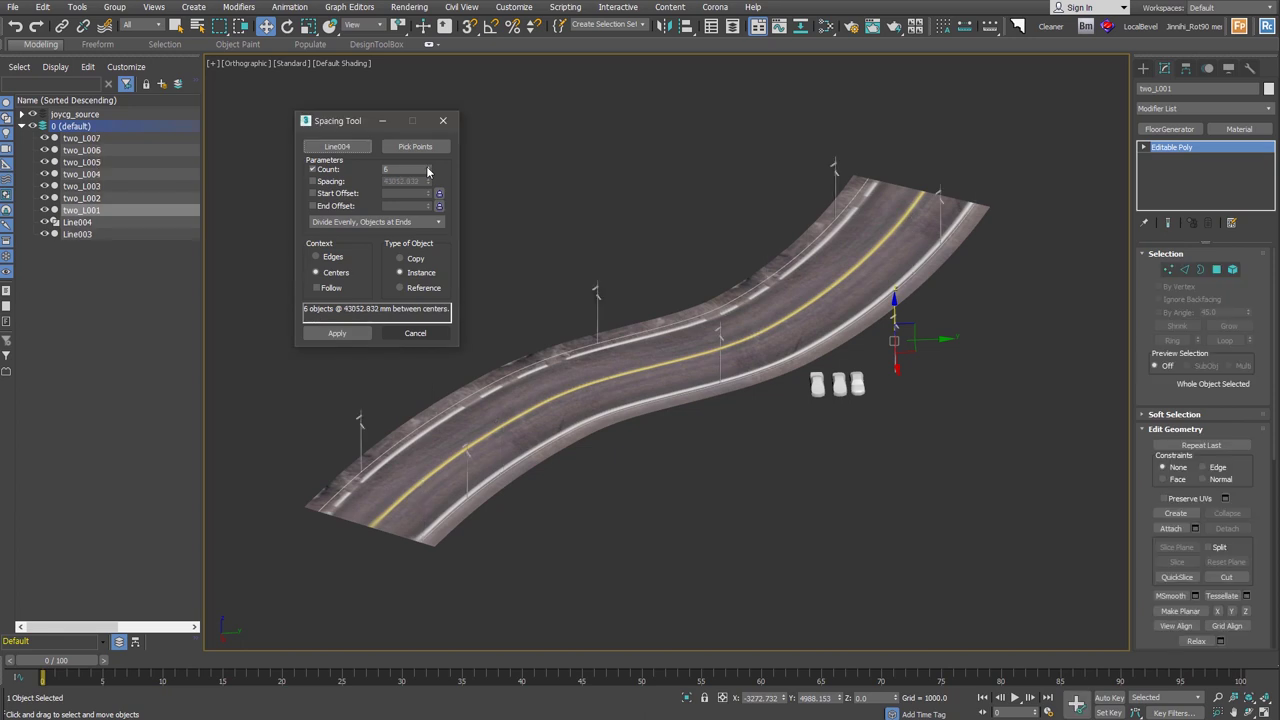
pyautogui.click(427, 167)
pyautogui.click(427, 167)
pyautogui.click(427, 167)
pyautogui.click(427, 167)
pyautogui.click(427, 167)
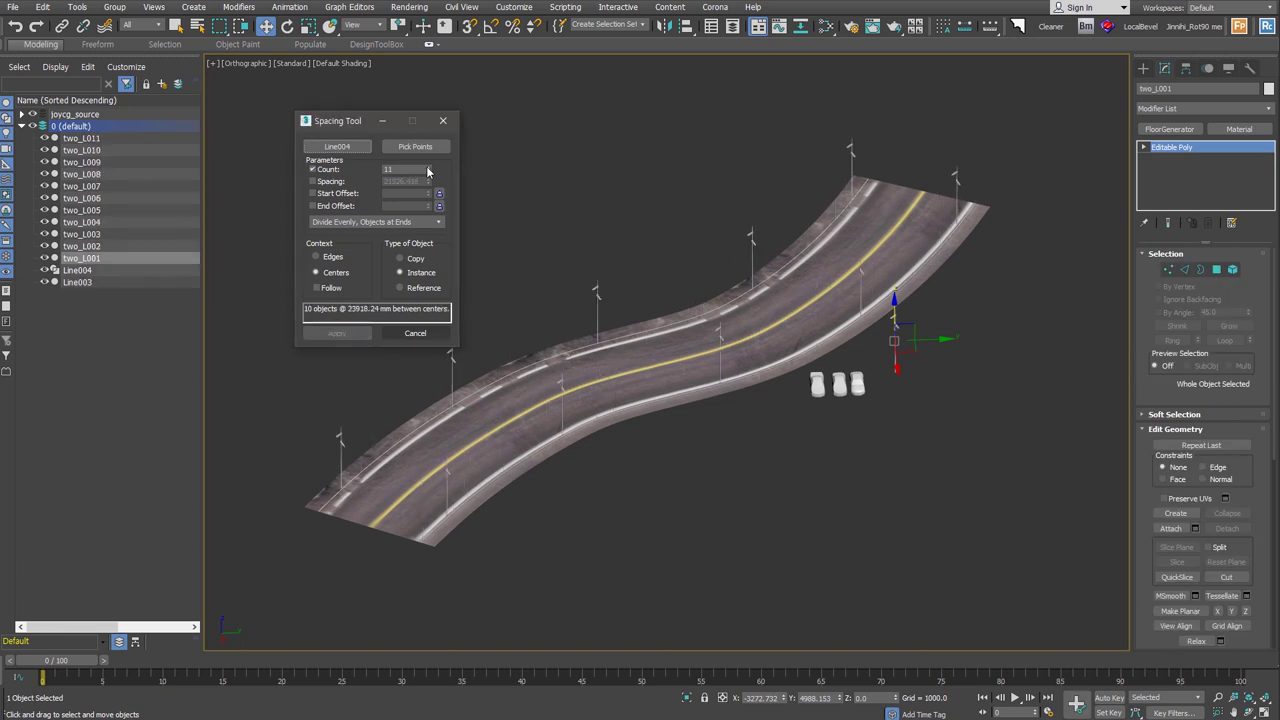
pyautogui.click(427, 167)
pyautogui.click(427, 167)
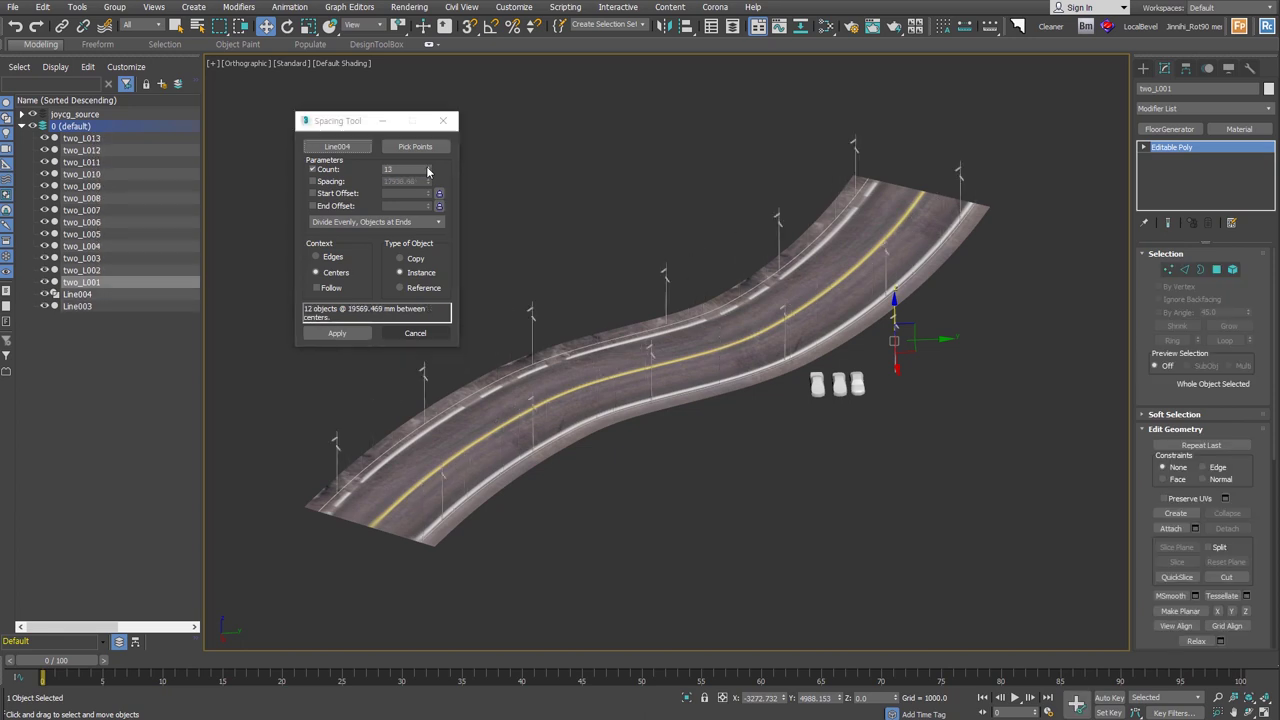
pyautogui.click(427, 167)
pyautogui.click(427, 167)
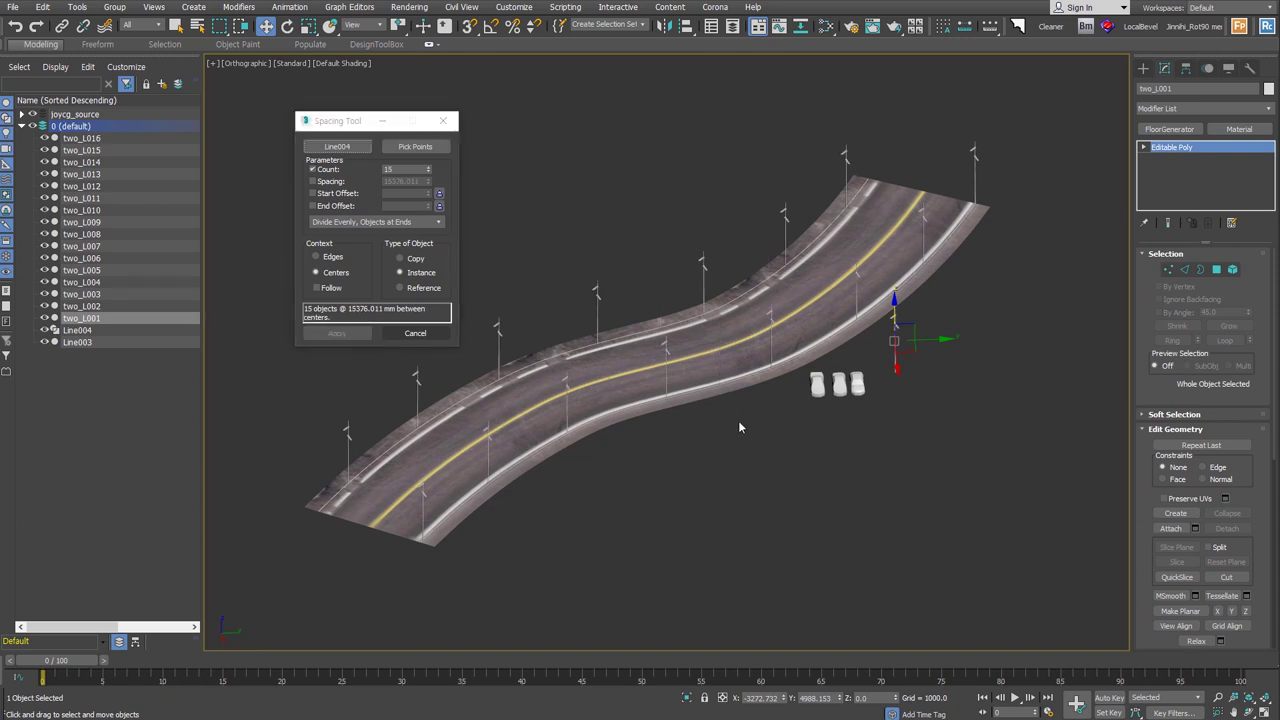
pyautogui.press('t')
pyautogui.press('F3')
# Step: Enable Follow and apply the Spacing Tool to create 15 instanced lamp posts along the road
pyautogui.scroll(5, 739, 427)
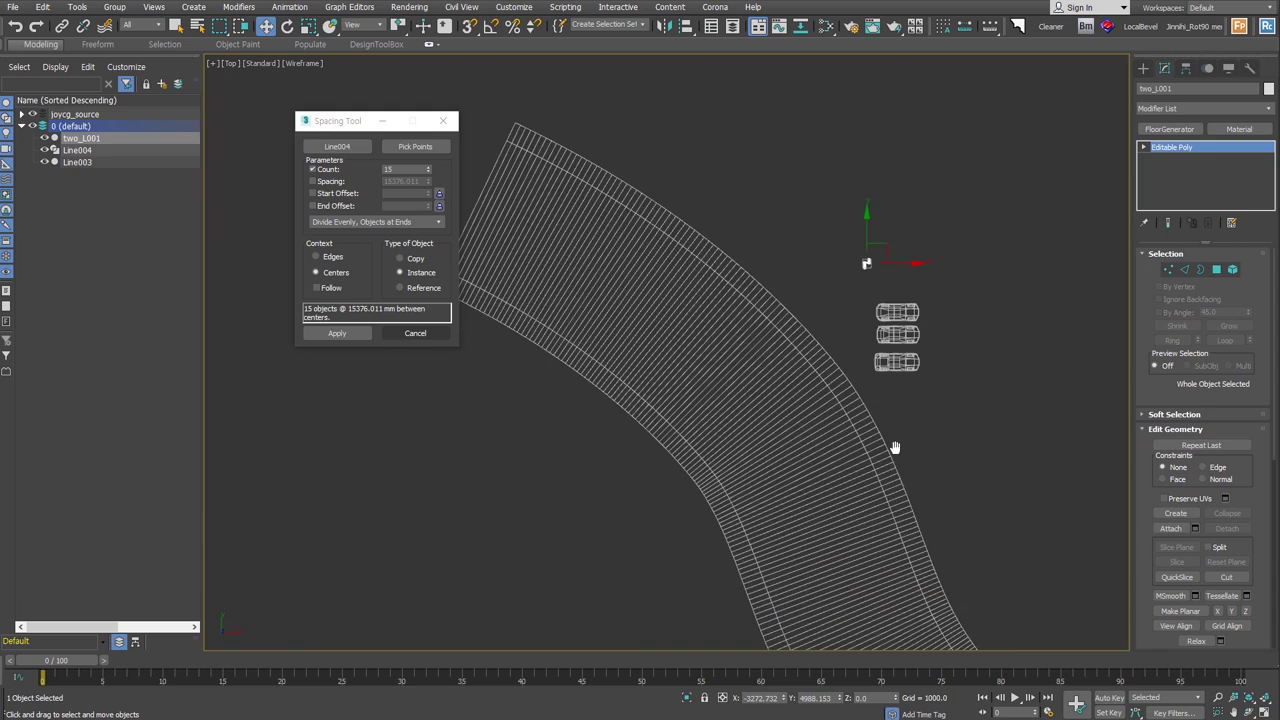
pyautogui.moveTo(894, 446); pyautogui.dragTo(849, 340, button='middle')
pyautogui.click(317, 288)
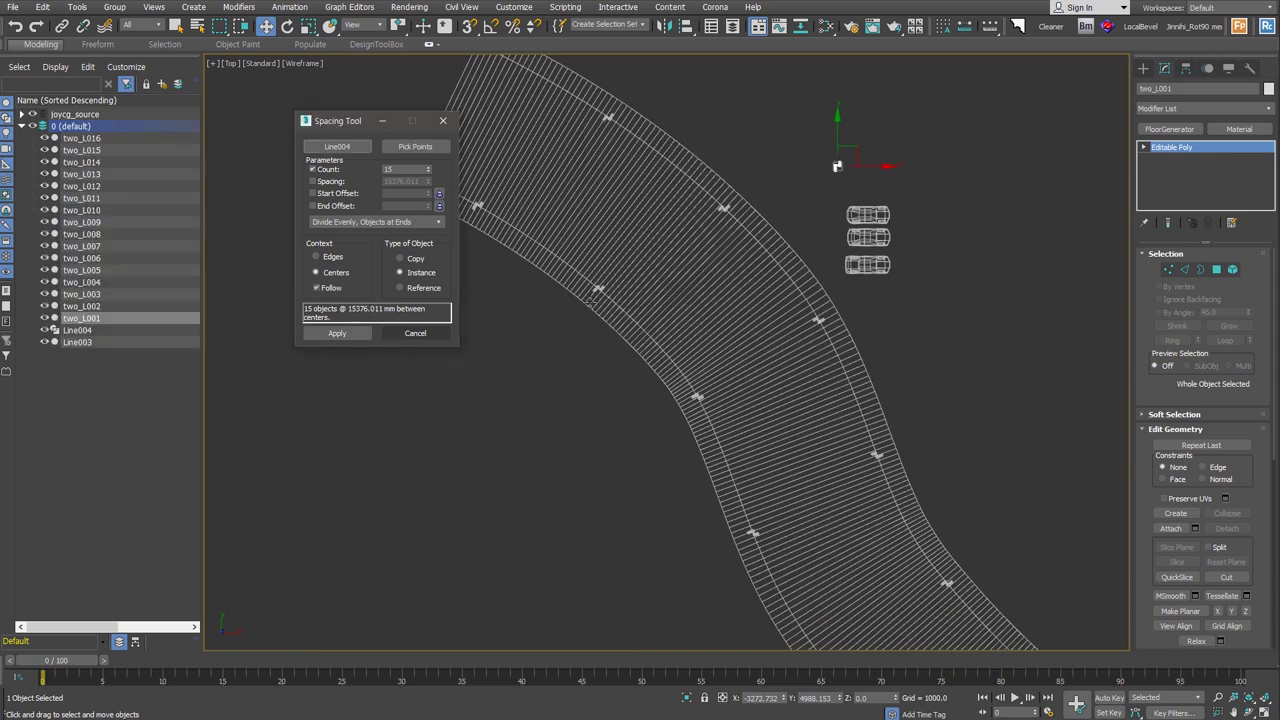
pyautogui.click(317, 288)
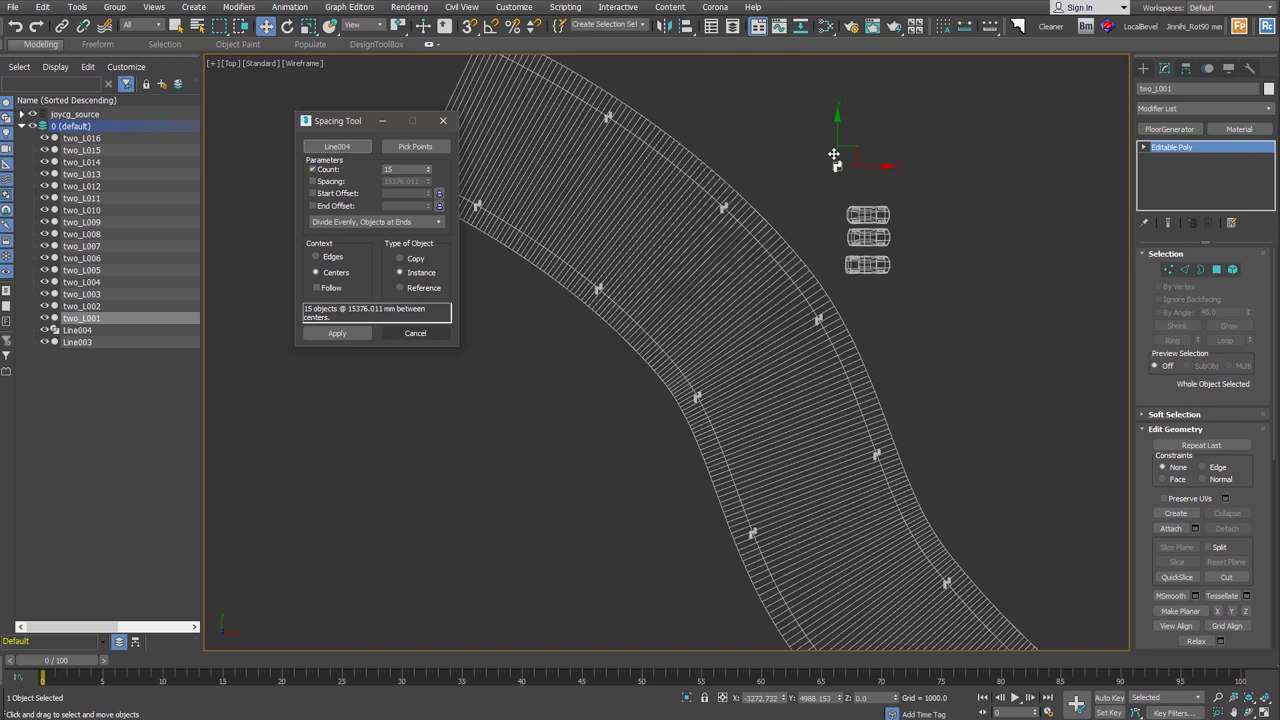
pyautogui.scroll(2, 841, 172)
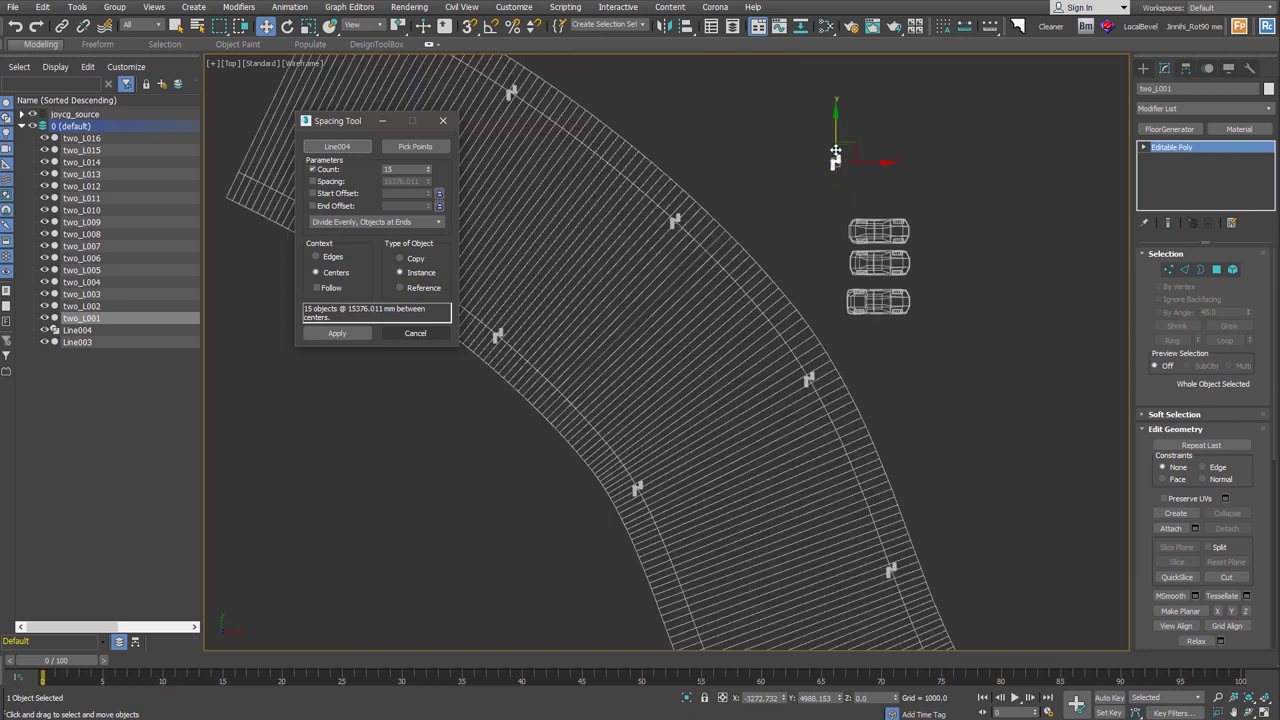
pyautogui.scroll(-2, 840, 180)
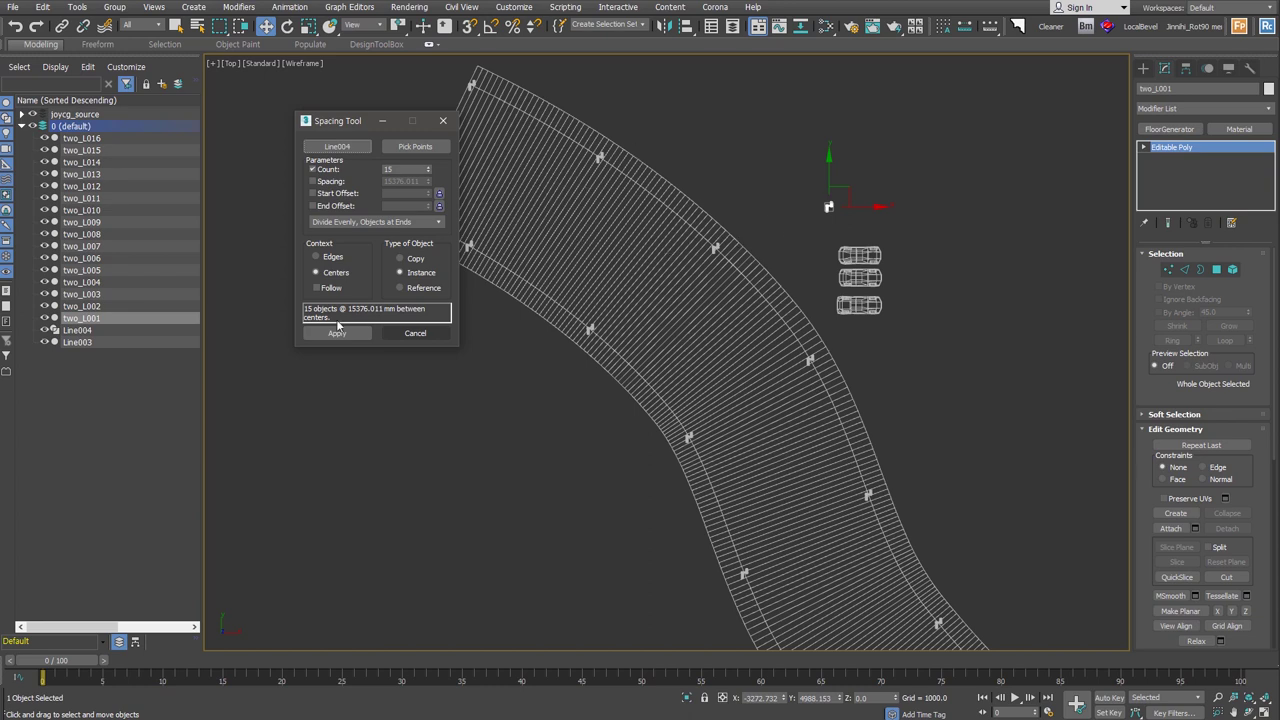
pyautogui.click(329, 289)
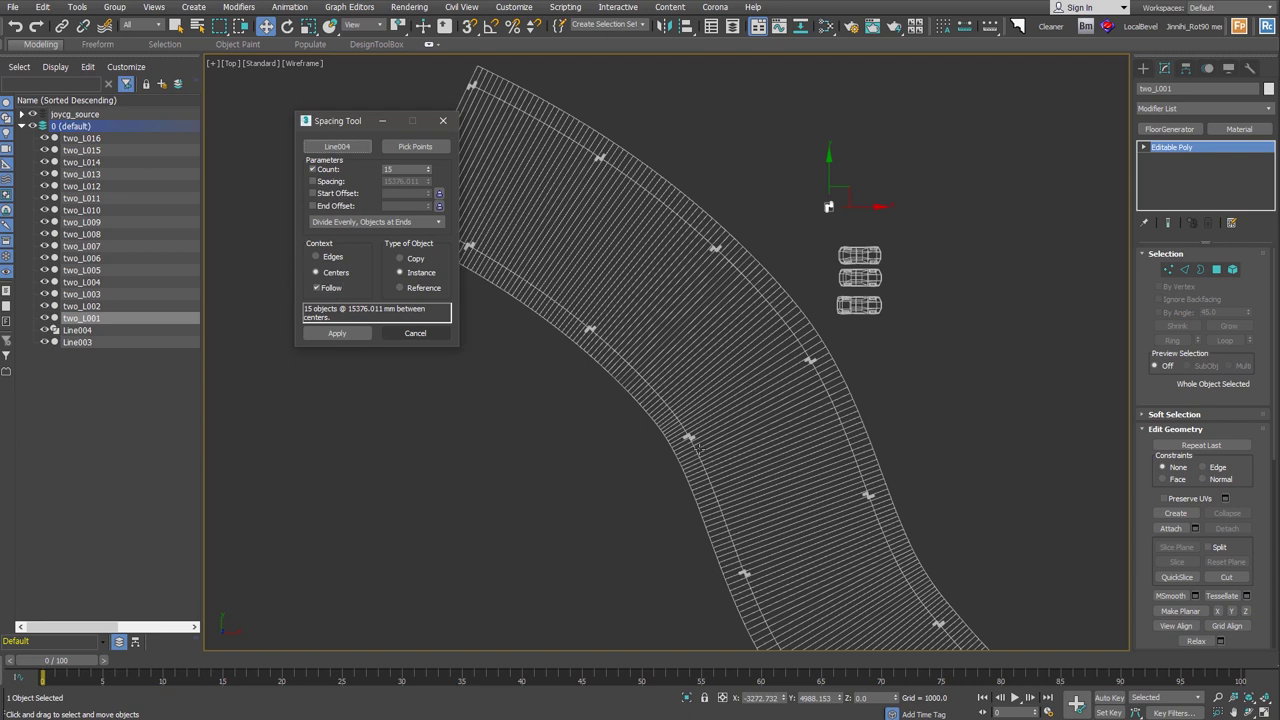
pyautogui.click(334, 334)
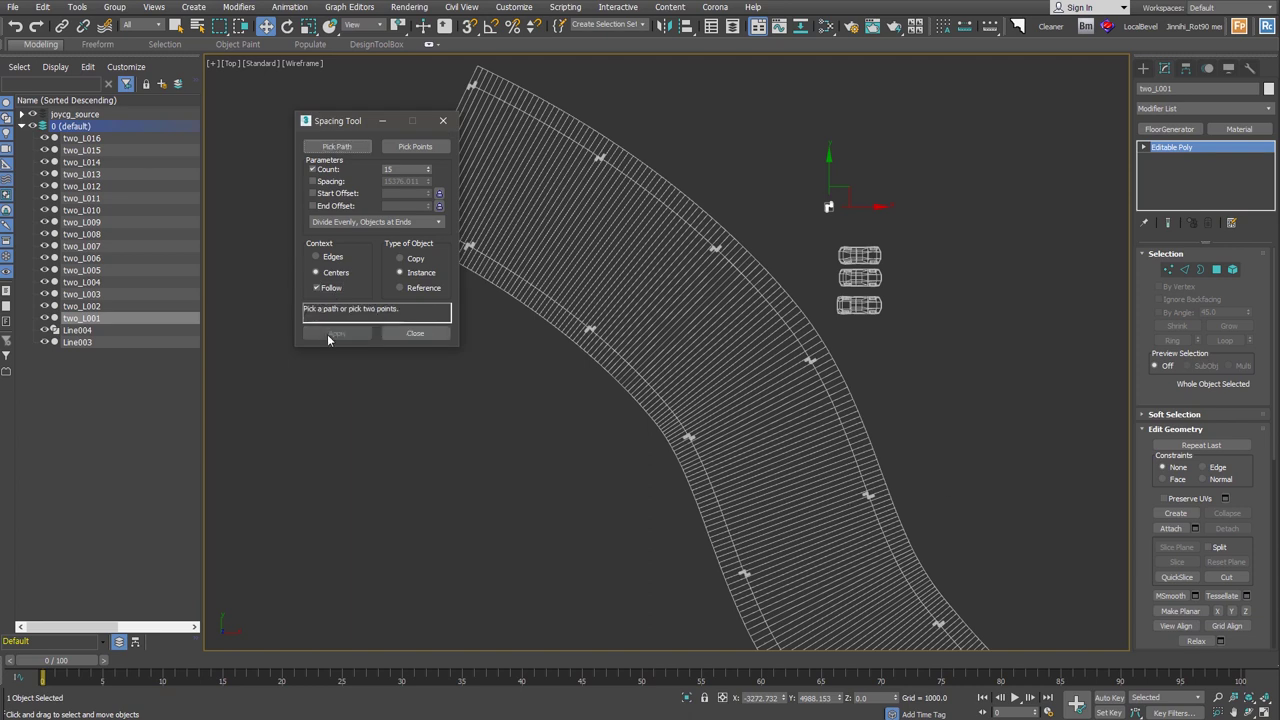
pyautogui.click(415, 333)
# Step: Return to shaded display and select the road surface Line003
pyautogui.scroll(-5, 771, 298)
pyautogui.moveTo(771, 298)
pyautogui.keyDown('alt'); pyautogui.mouseDown(button='middle')
pyautogui.moveTo(786, 392)
pyautogui.moveTo(705, 359)
pyautogui.moveTo(791, 389)
pyautogui.moveTo(734, 377)
pyautogui.moveTo(818, 347)
pyautogui.mouseUp(button='middle'); pyautogui.keyUp('alt')
pyautogui.scroll(3, 740, 365)
pyautogui.scroll(1, 695, 359)
pyautogui.press('F3')
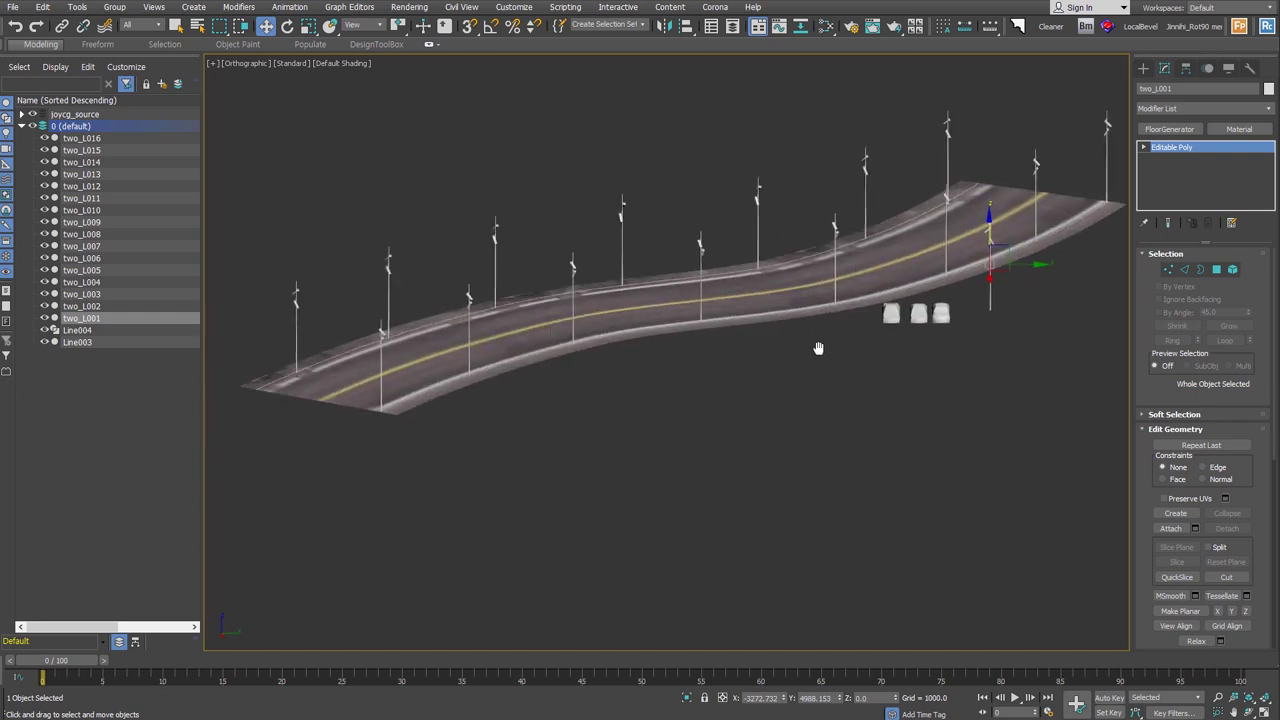
pyautogui.scroll(-2, 813, 375)
pyautogui.click(789, 334)
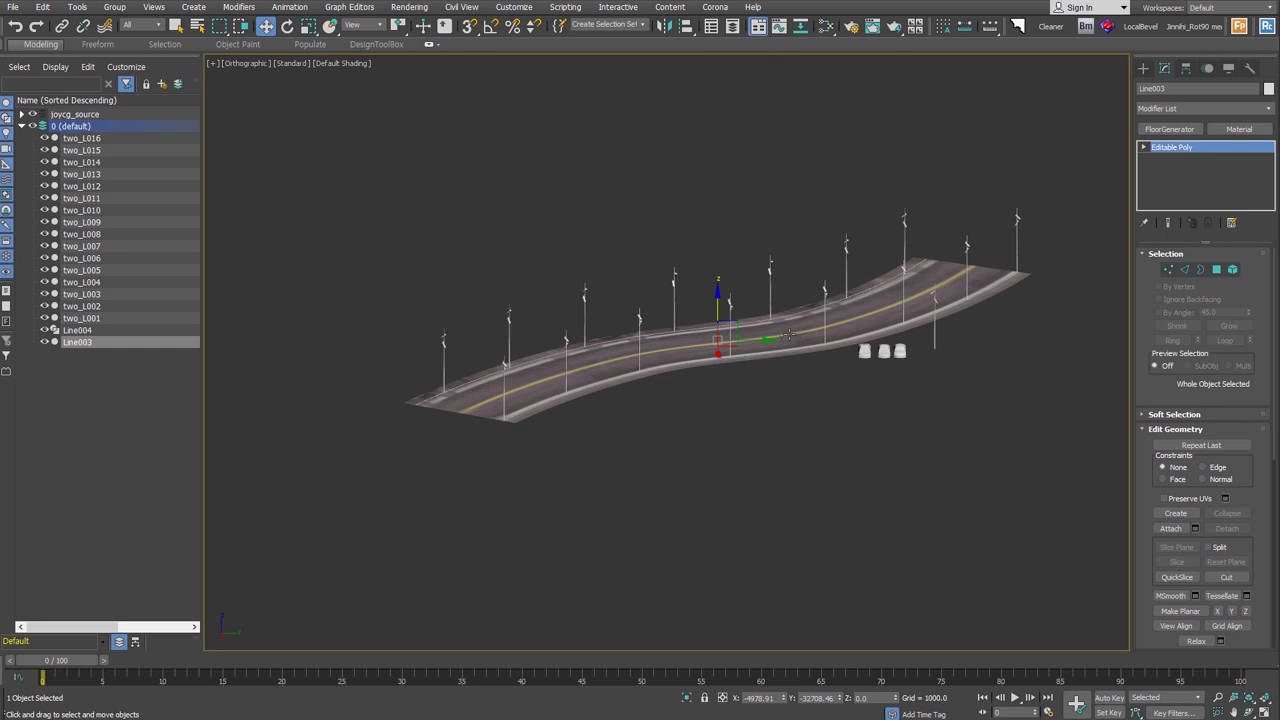
pyautogui.moveTo(789, 334); pyautogui.dragTo(772, 363, button='middle')
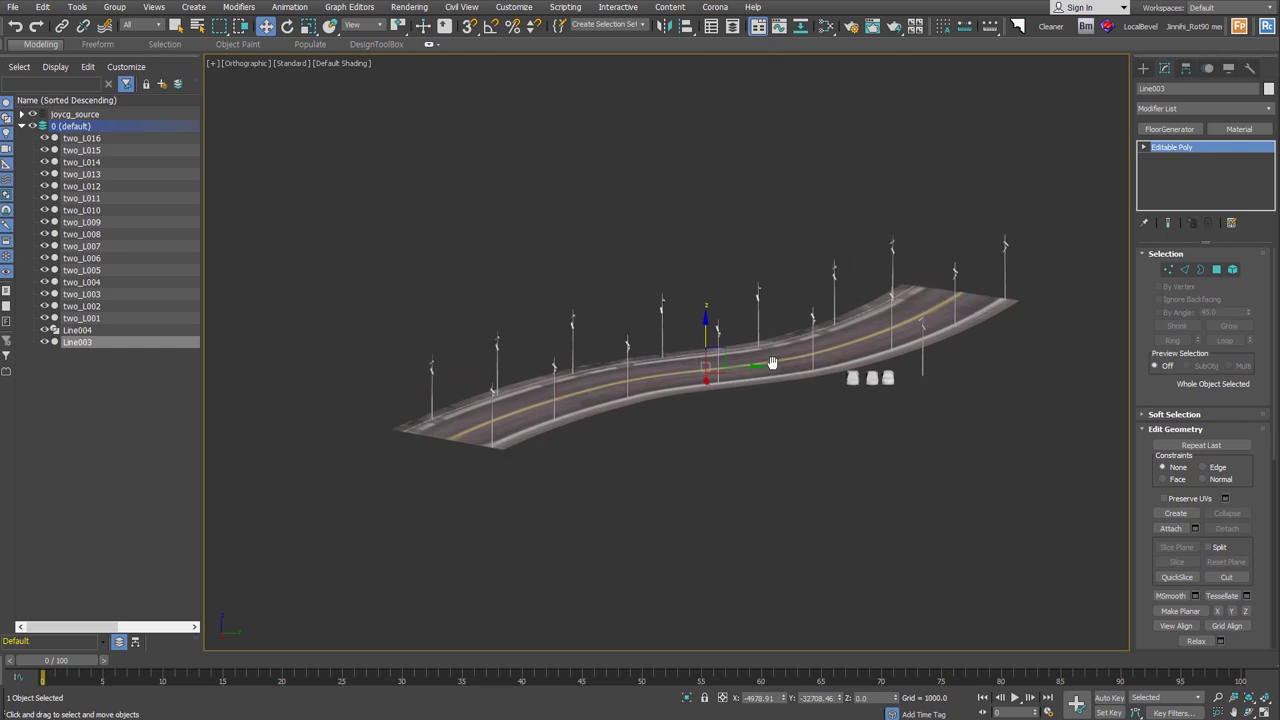
# Step: Add an FFD 2x2x2 modifier to Line003 and enter its Control Points level
pyautogui.click(1196, 107)
pyautogui.press('f')
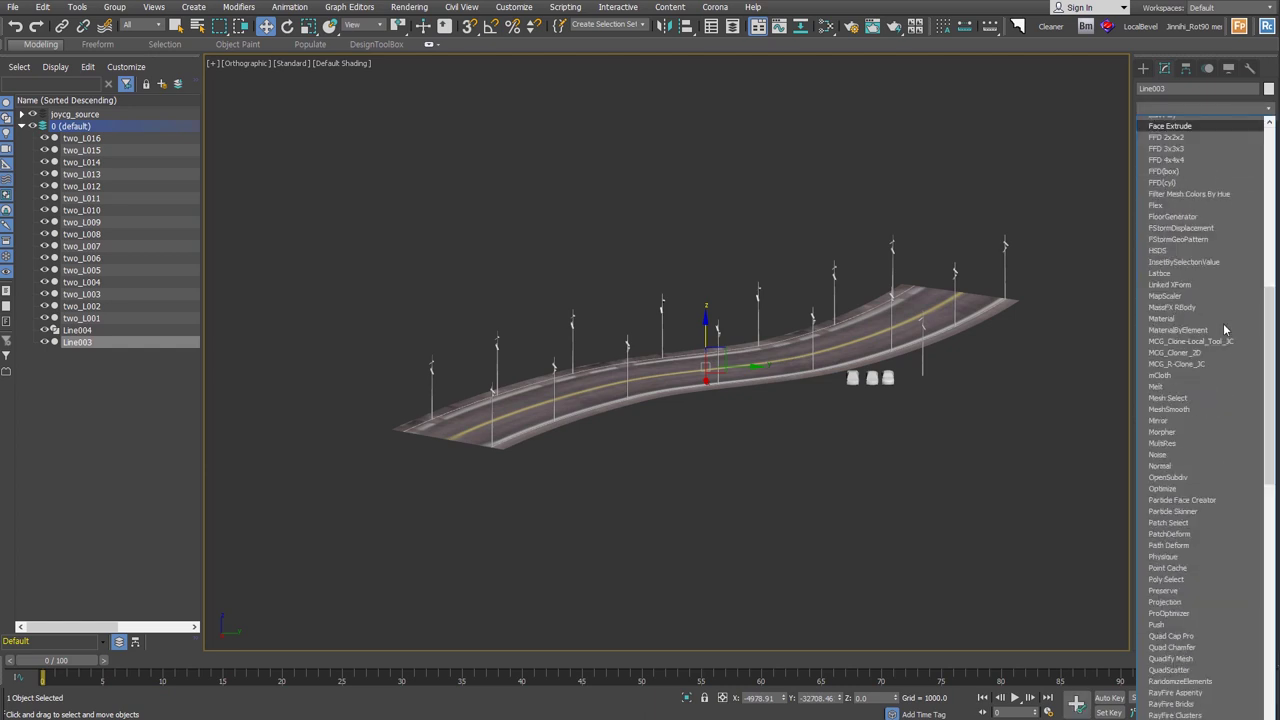
pyautogui.click(1224, 133)
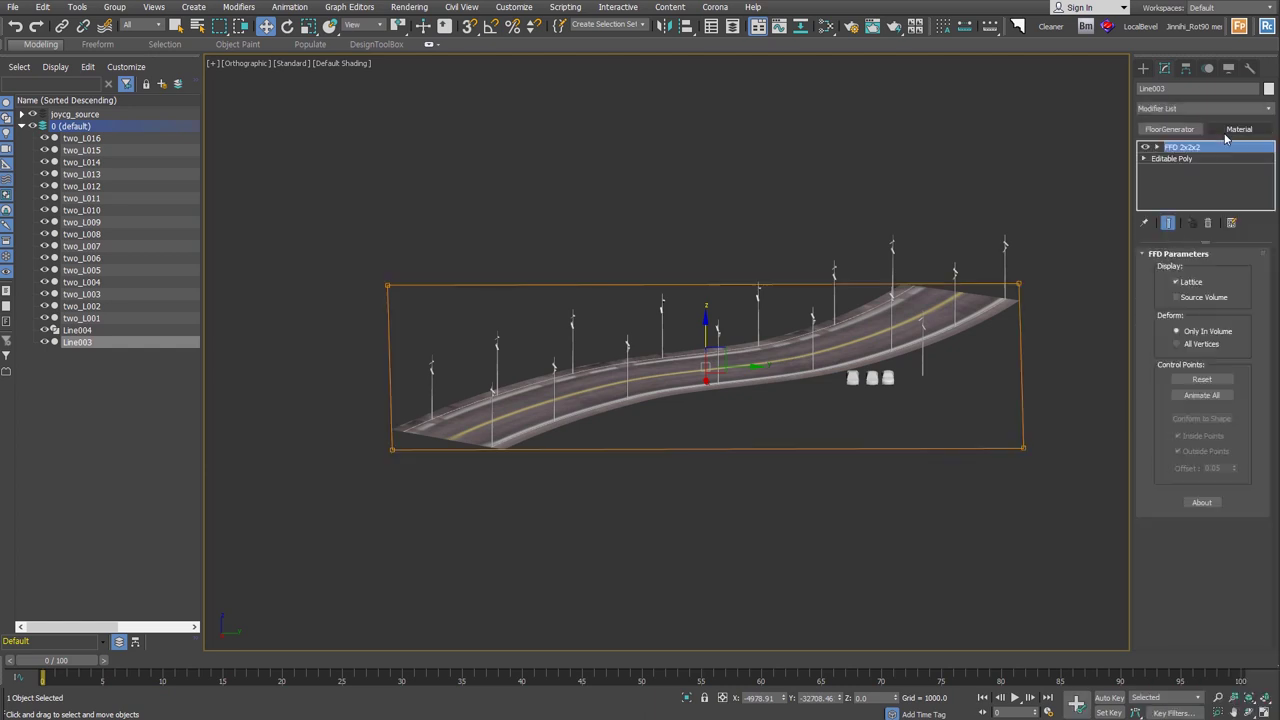
pyautogui.scroll(3, 990, 444)
pyautogui.moveTo(990, 444); pyautogui.dragTo(984, 396, button='middle')
pyautogui.click(1157, 147)
pyautogui.click(1191, 159)
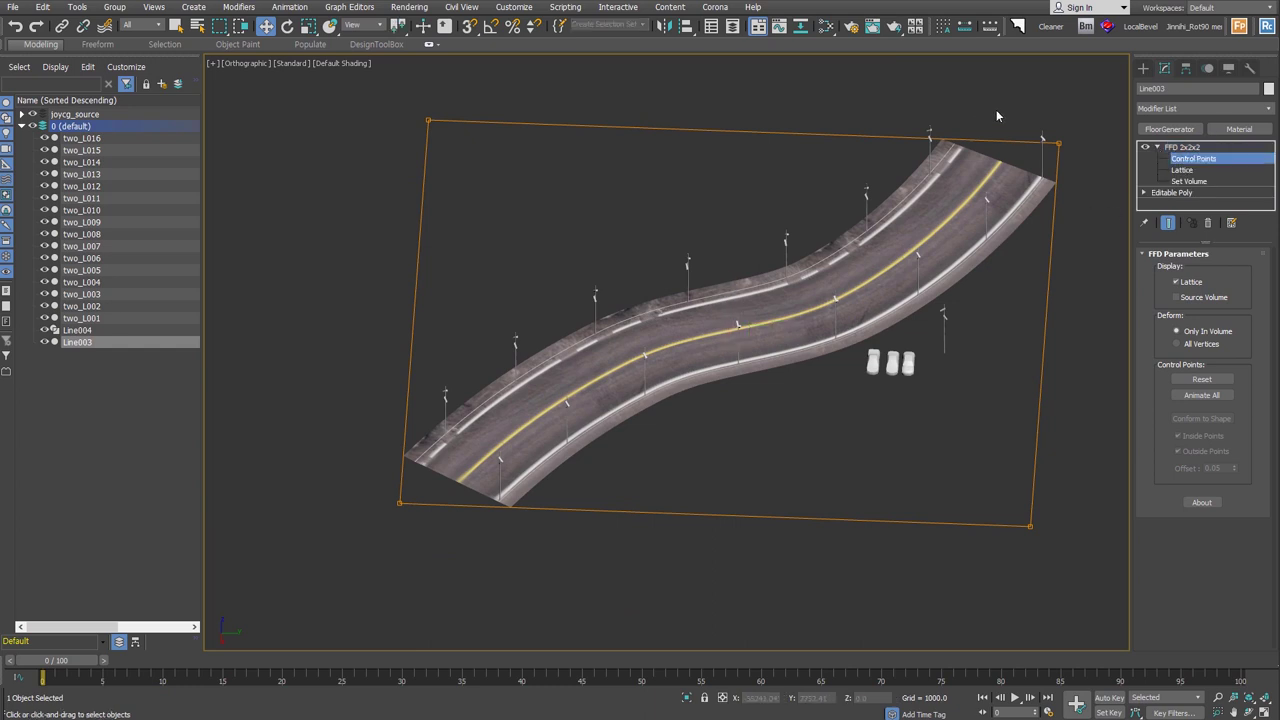
# Step: Lower the lattice's bottom-left corner points along Z so the road slopes
pyautogui.moveTo(378, 478); pyautogui.dragTo(439, 546)
pyautogui.moveTo(536, 534)
pyautogui.keyDown('alt'); pyautogui.mouseDown(button='middle')
pyautogui.moveTo(508, 477)
pyautogui.moveTo(518, 487)
pyautogui.moveTo(520, 409)
pyautogui.mouseUp(button='middle'); pyautogui.keyUp('alt')
pyautogui.moveTo(405, 388); pyautogui.dragTo(416, 488)
pyautogui.moveTo(416, 521); pyautogui.dragTo(421, 595)
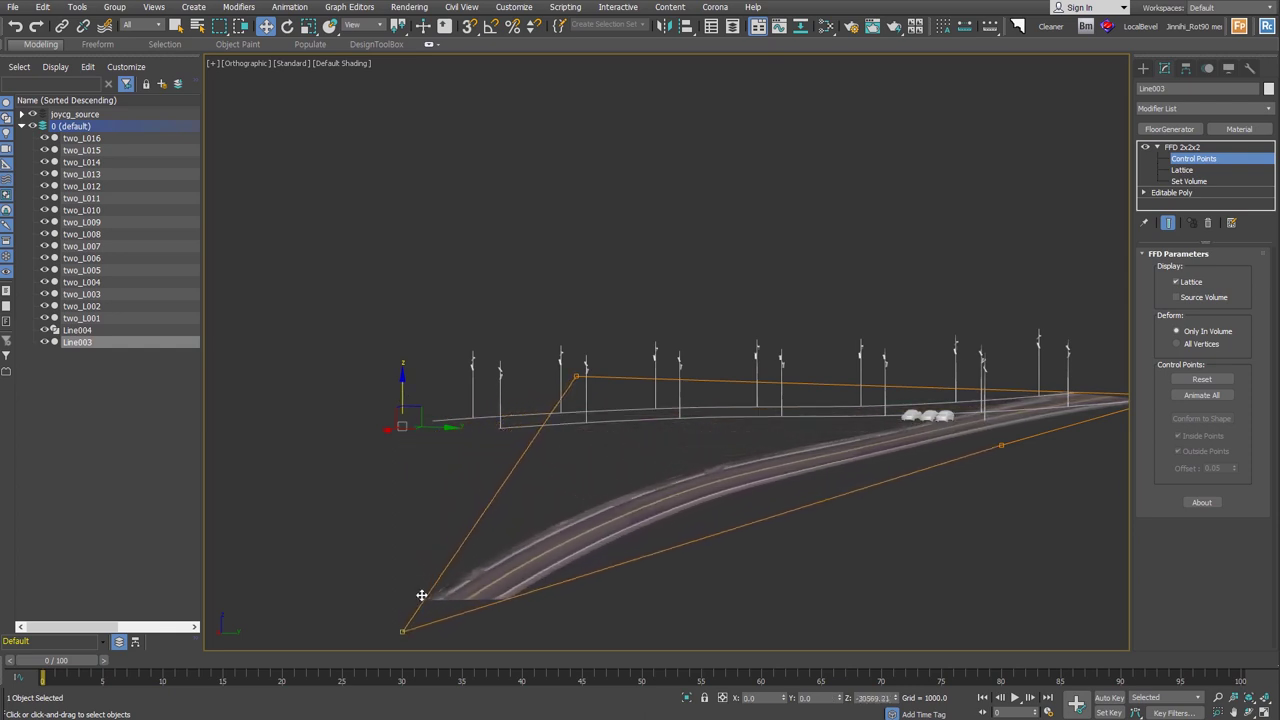
pyautogui.moveTo(692, 537)
pyautogui.keyDown('alt'); pyautogui.mouseDown(button='middle')
pyautogui.moveTo(615, 427)
pyautogui.moveTo(289, 443)
pyautogui.mouseUp(button='middle'); pyautogui.keyUp('alt')
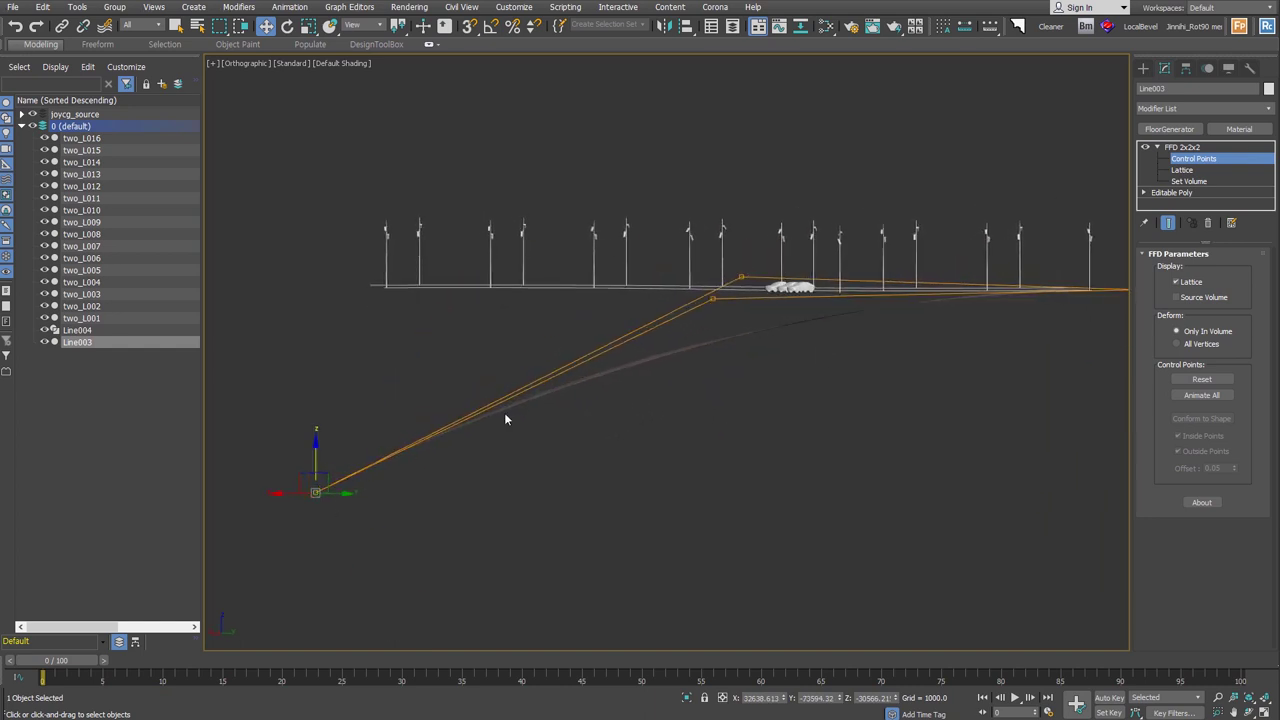
pyautogui.moveTo(316, 461); pyautogui.dragTo(317, 369)
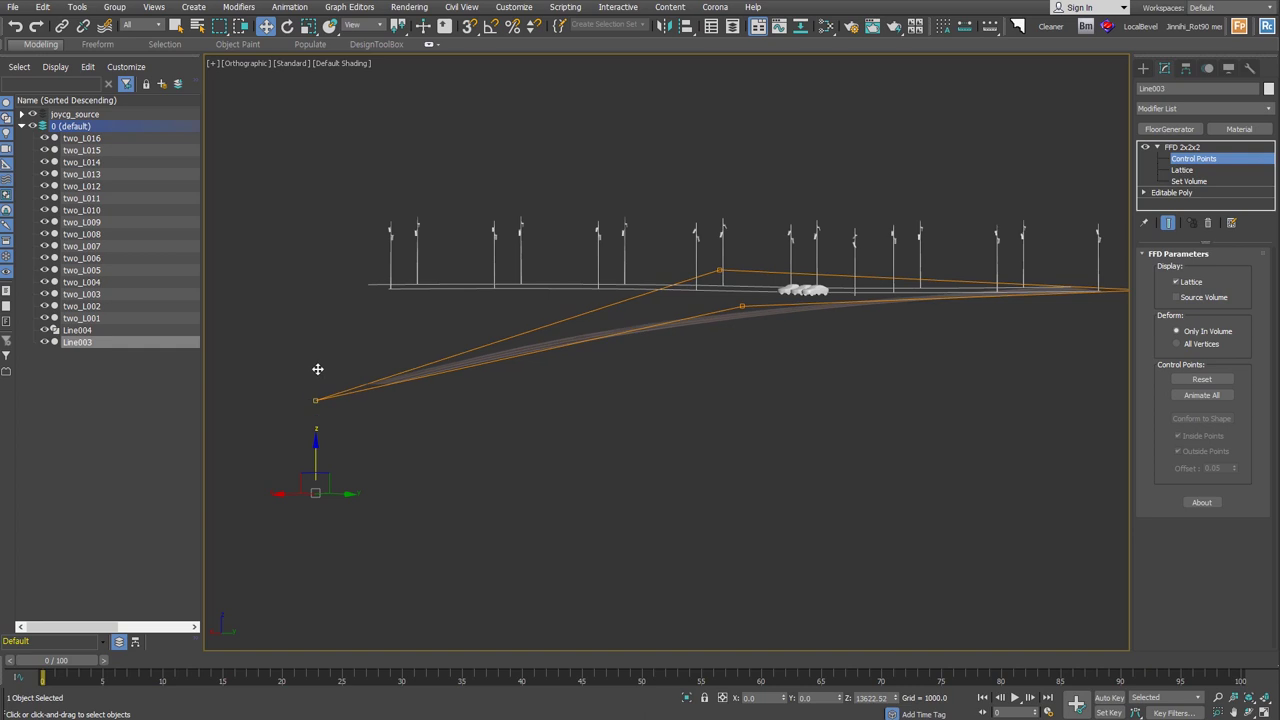
pyautogui.moveTo(317, 369)
pyautogui.keyDown('alt'); pyautogui.mouseDown(button='middle')
pyautogui.moveTo(470, 352)
pyautogui.moveTo(520, 362)
pyautogui.moveTo(608, 415)
pyautogui.moveTo(603, 443)
pyautogui.moveTo(660, 440)
pyautogui.mouseUp(button='middle'); pyautogui.keyUp('alt')
# Step: Exit control-point editing, then test-raise lamp post two_L011 and undo the move
pyautogui.click(1143, 67)
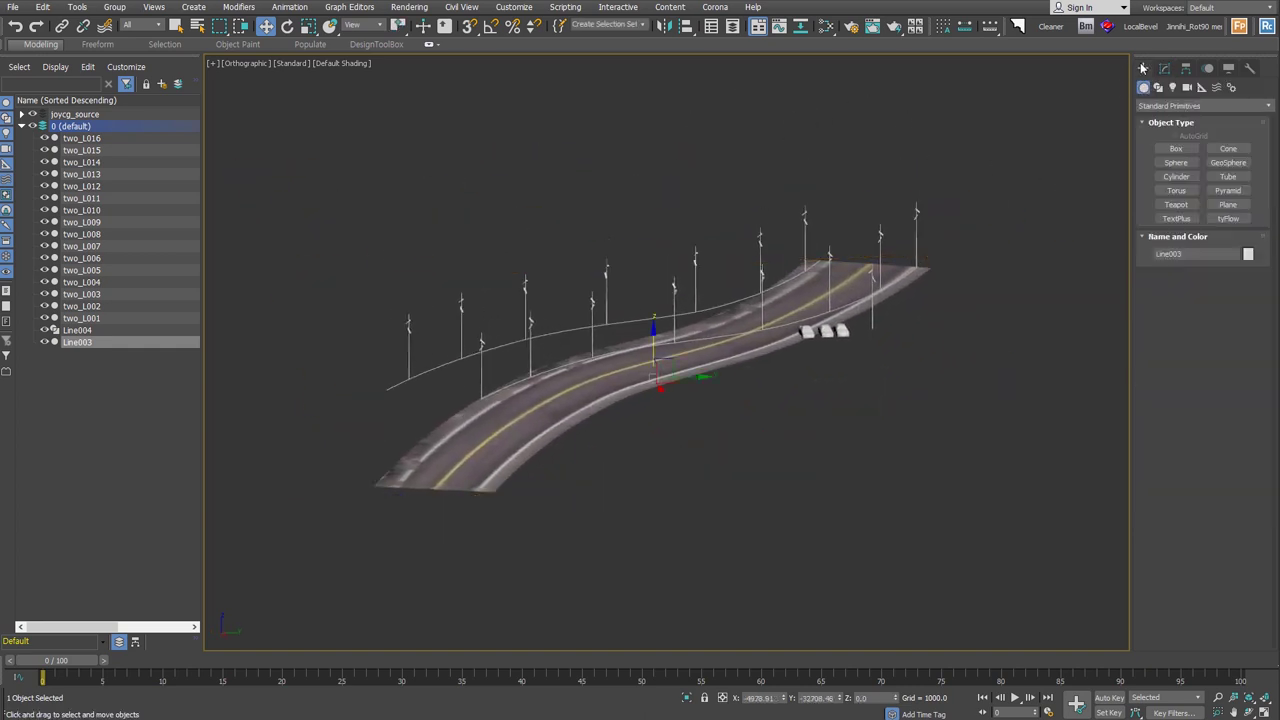
pyautogui.keyDown('alt'); pyautogui.moveTo(749, 409); pyautogui.dragTo(743, 408, button='middle'); pyautogui.keyUp('alt')
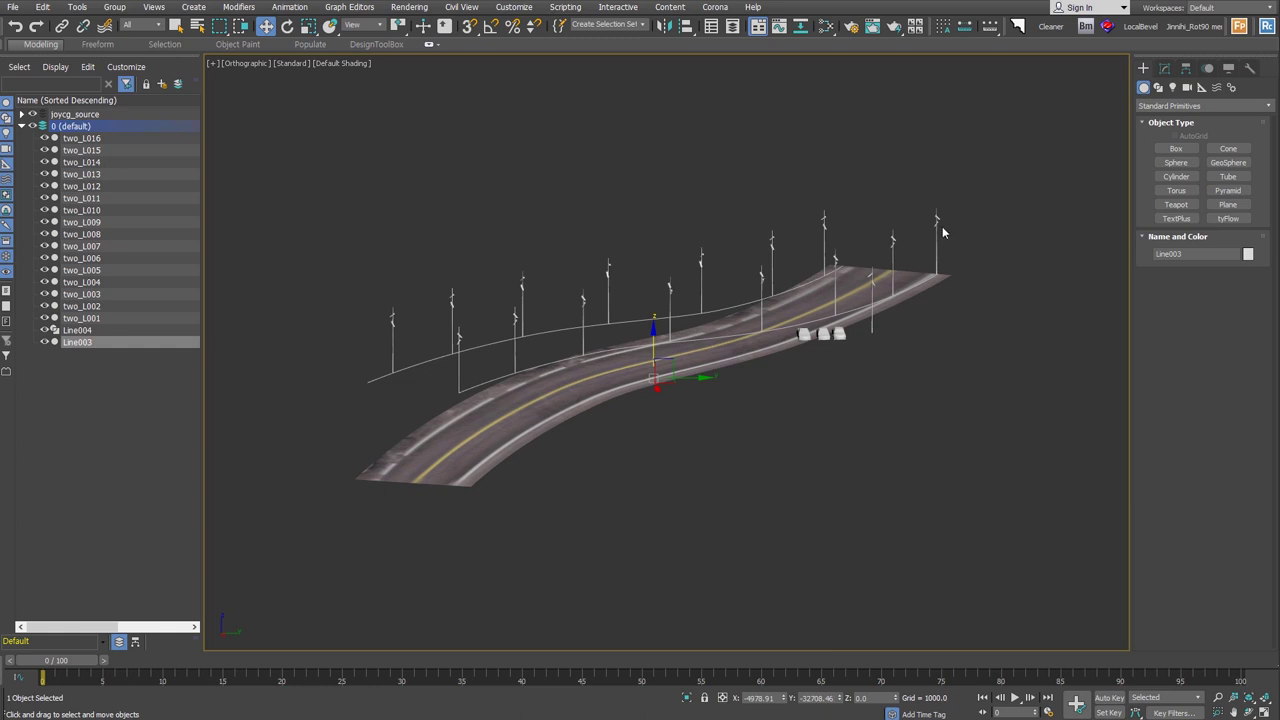
pyautogui.moveTo(952, 217)
pyautogui.keyDown('alt'); pyautogui.mouseDown(button='middle')
pyautogui.moveTo(919, 334)
pyautogui.moveTo(291, 251)
pyautogui.mouseUp(button='middle'); pyautogui.keyUp('alt')
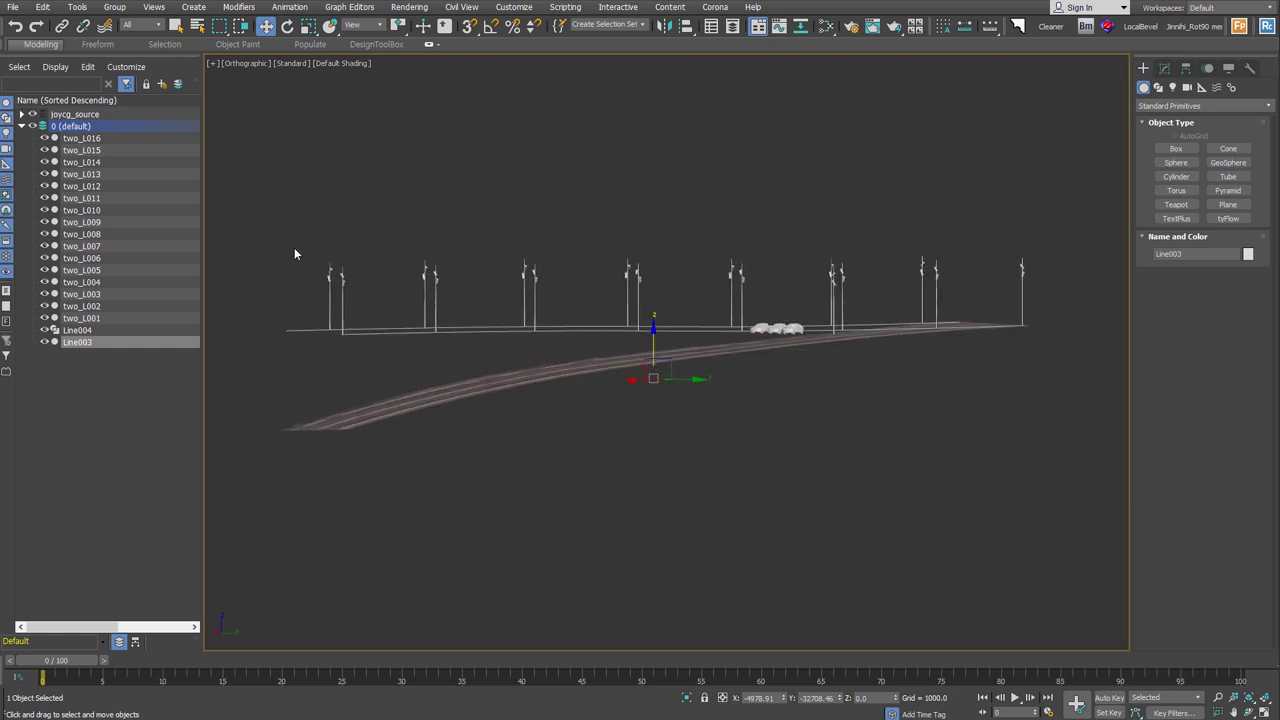
pyautogui.moveTo(291, 251); pyautogui.dragTo(366, 283)
pyautogui.click(535, 285)
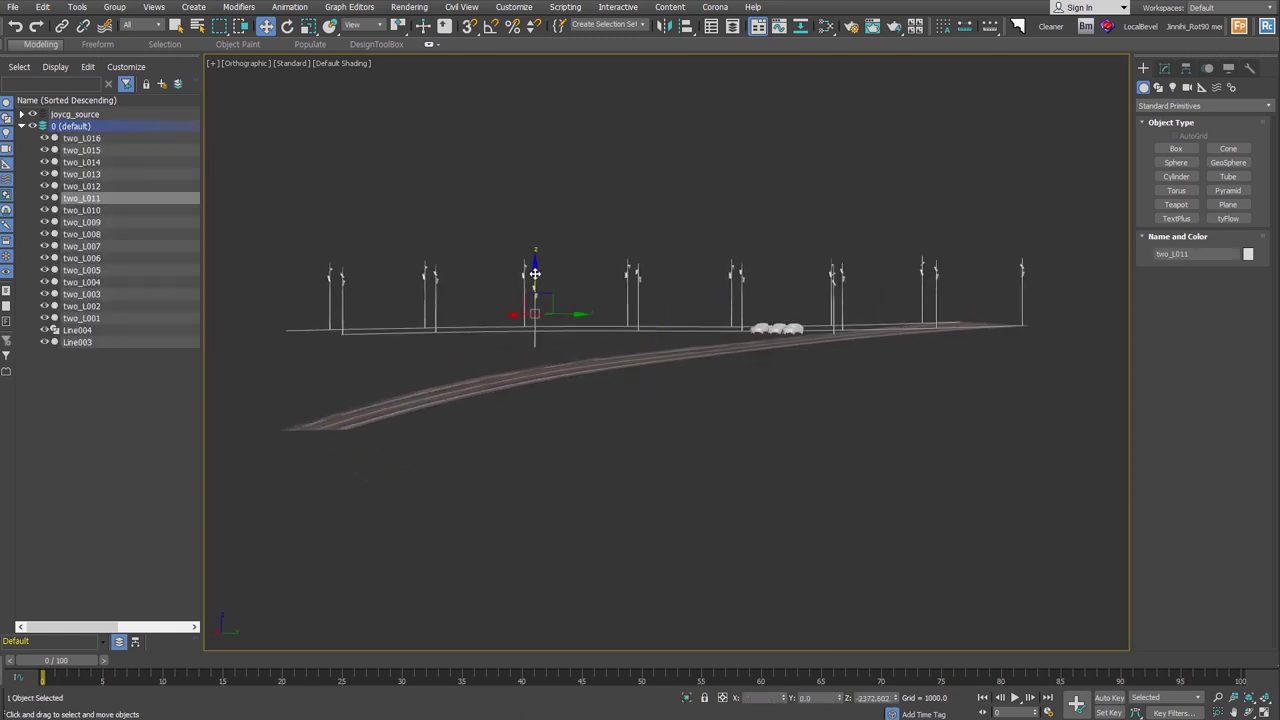
pyautogui.moveTo(535, 294); pyautogui.dragTo(535, 252)
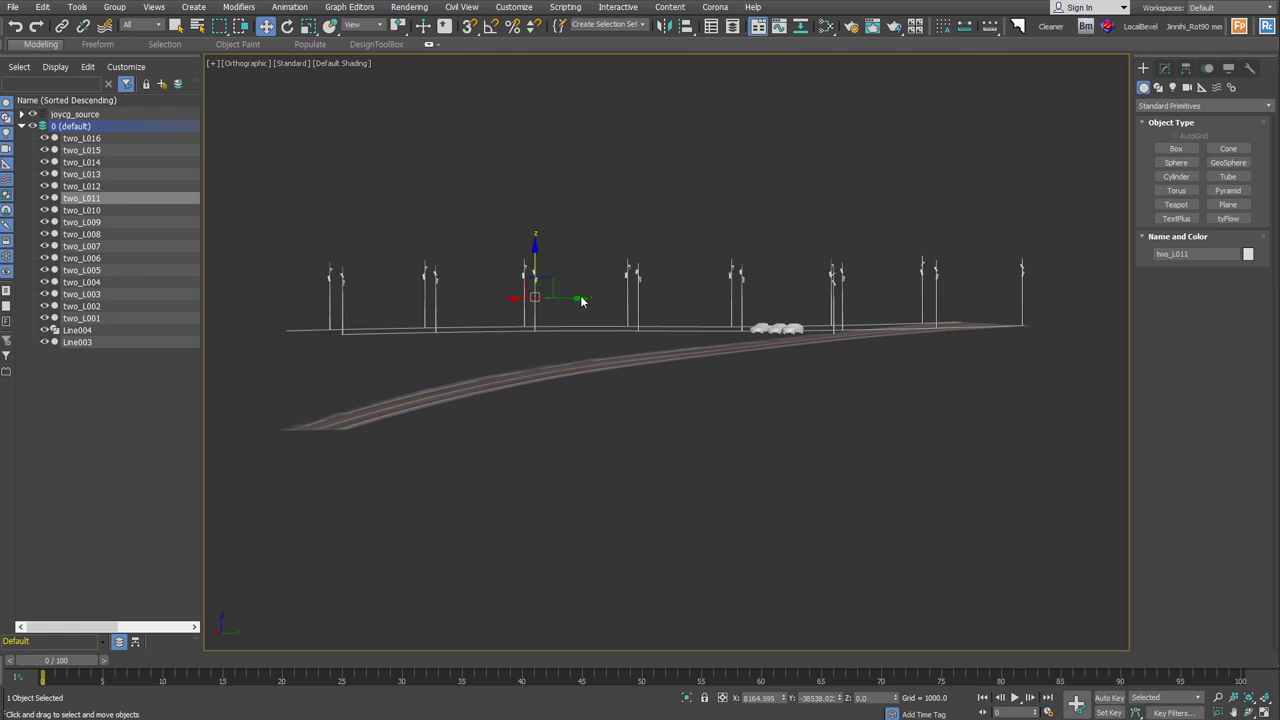
pyautogui.moveTo(582, 301)
pyautogui.keyDown('alt'); pyautogui.mouseDown(button='middle')
pyautogui.moveTo(677, 360)
pyautogui.moveTo(690, 340)
pyautogui.moveTo(742, 332)
pyautogui.mouseUp(button='middle'); pyautogui.keyUp('alt')
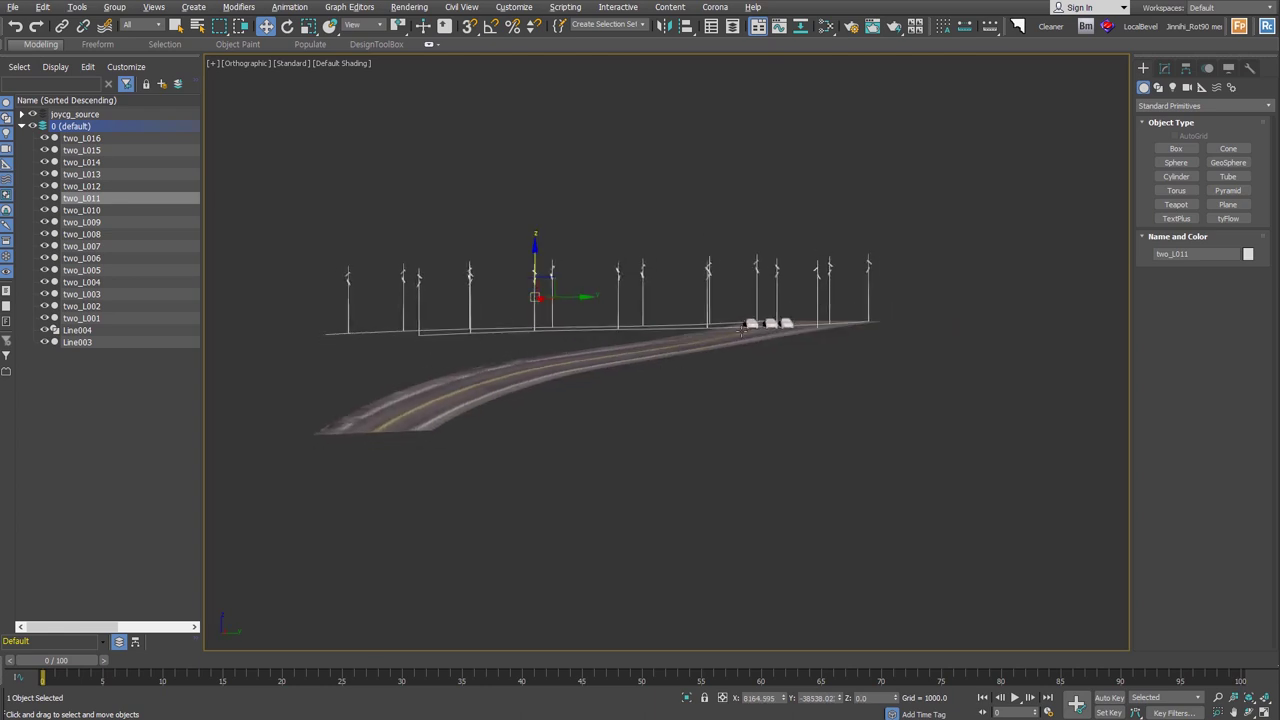
pyautogui.hotkey('ctrl', 'z')
pyautogui.hotkey('ctrl', 'z')
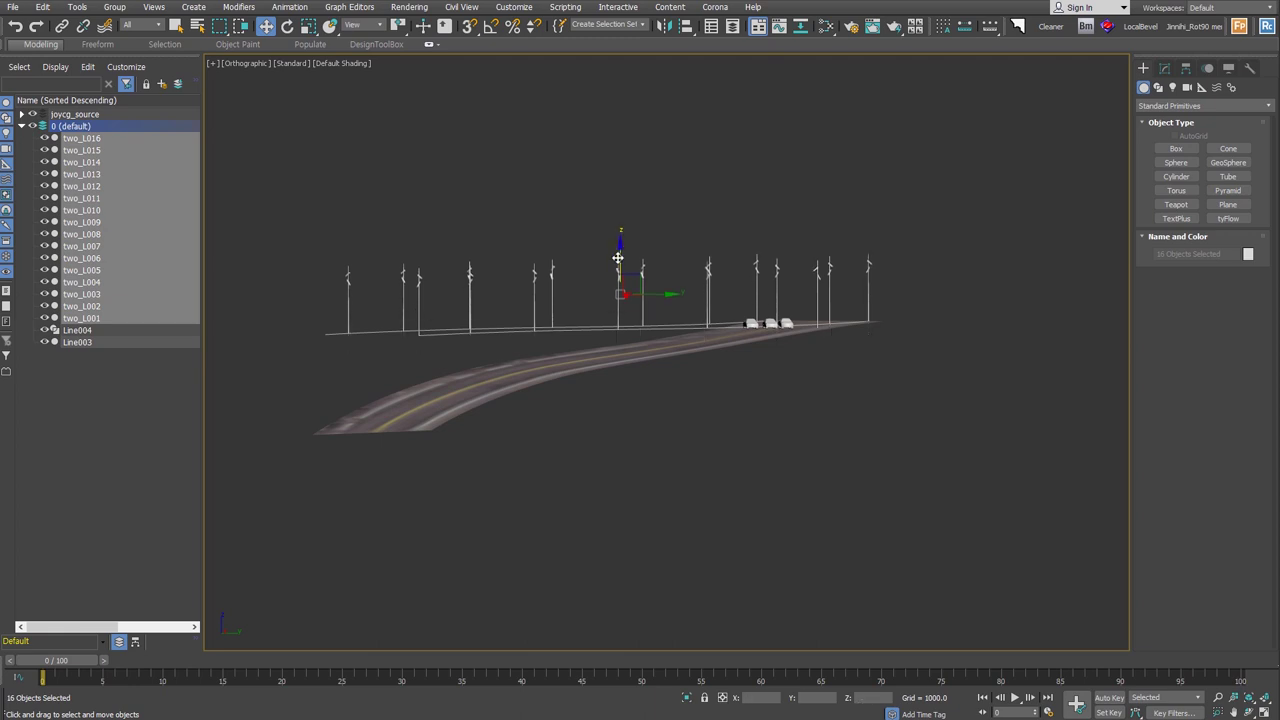
# Step: Orbit around the sloped road to inspect the lamp posts still standing level
pyautogui.keyDown('alt'); pyautogui.moveTo(618, 258); pyautogui.dragTo(842, 358, button='middle'); pyautogui.keyUp('alt')
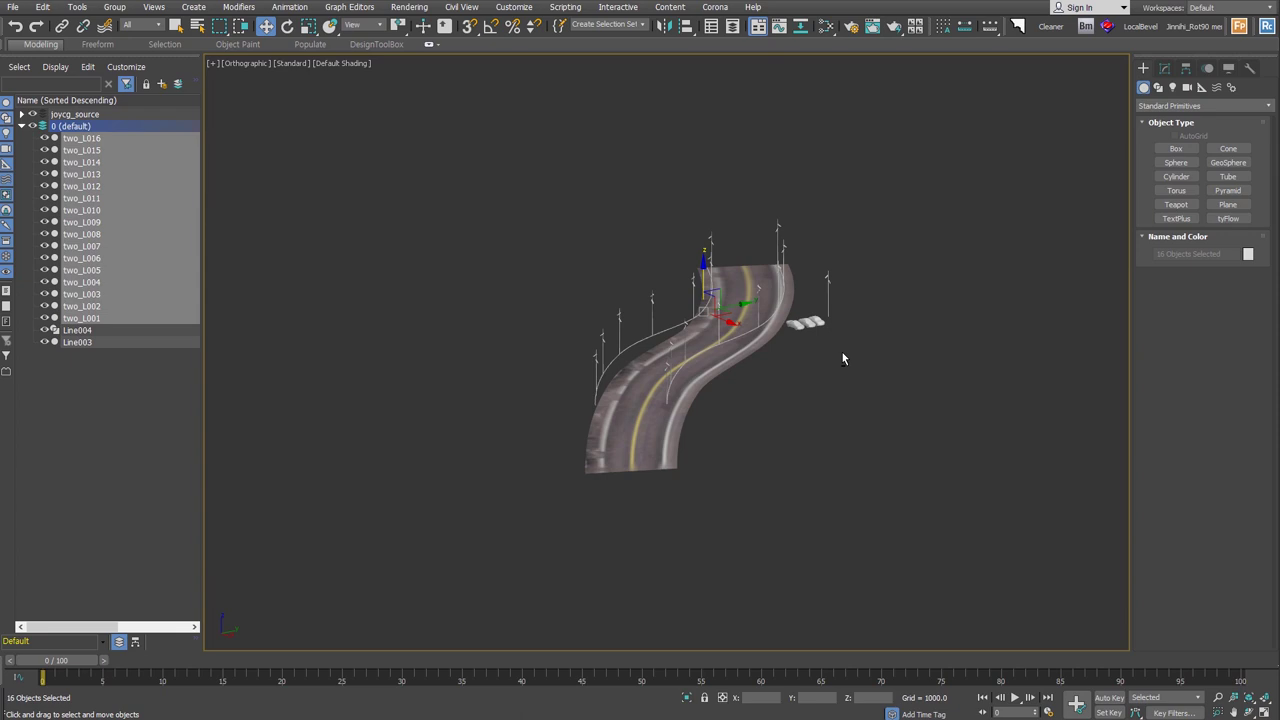
pyautogui.moveTo(837, 365)
pyautogui.keyDown('alt'); pyautogui.mouseDown(button='middle')
pyautogui.moveTo(765, 394)
pyautogui.moveTo(751, 355)
pyautogui.mouseUp(button='middle'); pyautogui.keyUp('alt')
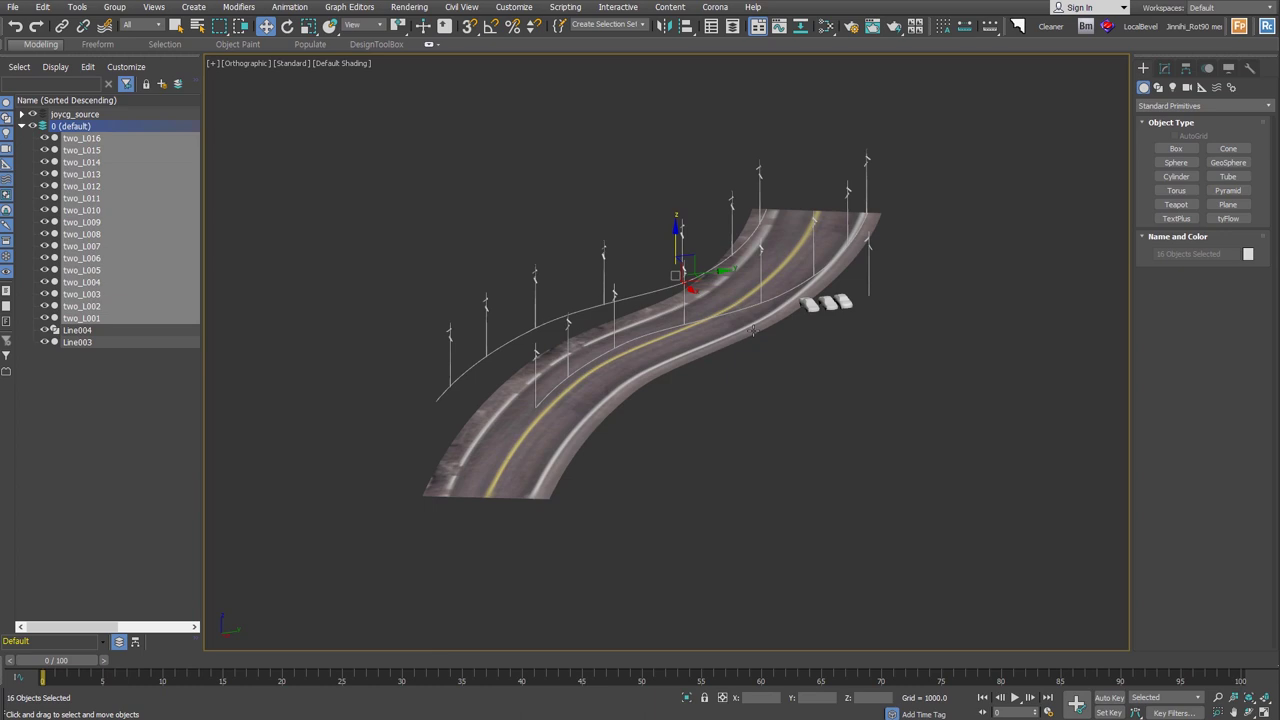
pyautogui.keyDown('alt'); pyautogui.moveTo(804, 360); pyautogui.dragTo(548, 362, button='middle'); pyautogui.keyUp('alt')
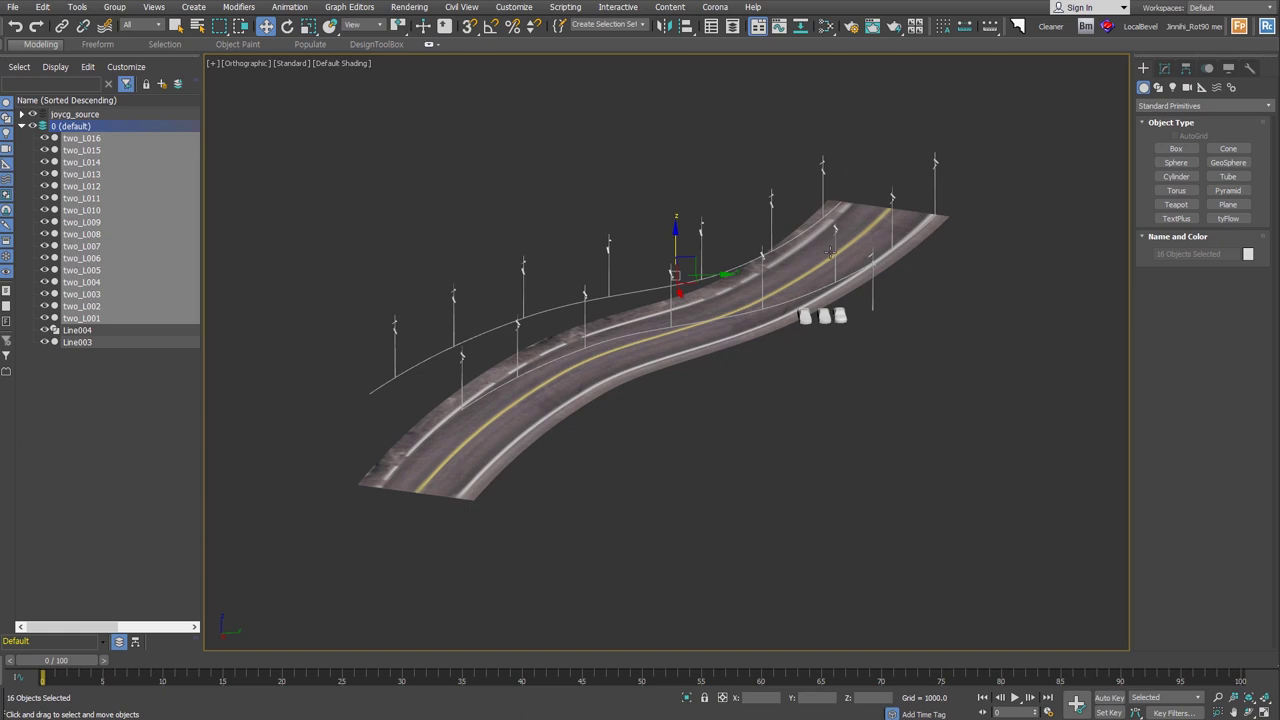
pyautogui.moveTo(808, 347); pyautogui.dragTo(786, 357, button='middle')
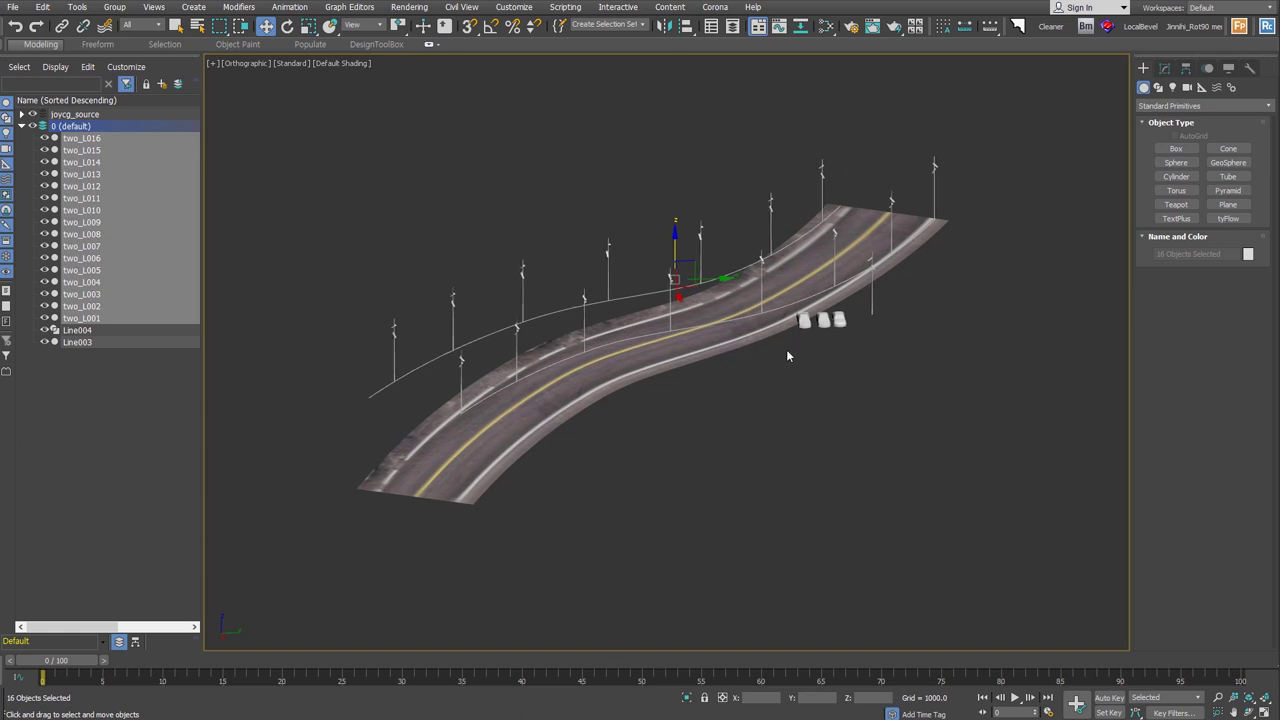
# Step: Browse the utilities list, clear the selection and turn on Edged Faces with F4
pyautogui.click(1251, 70)
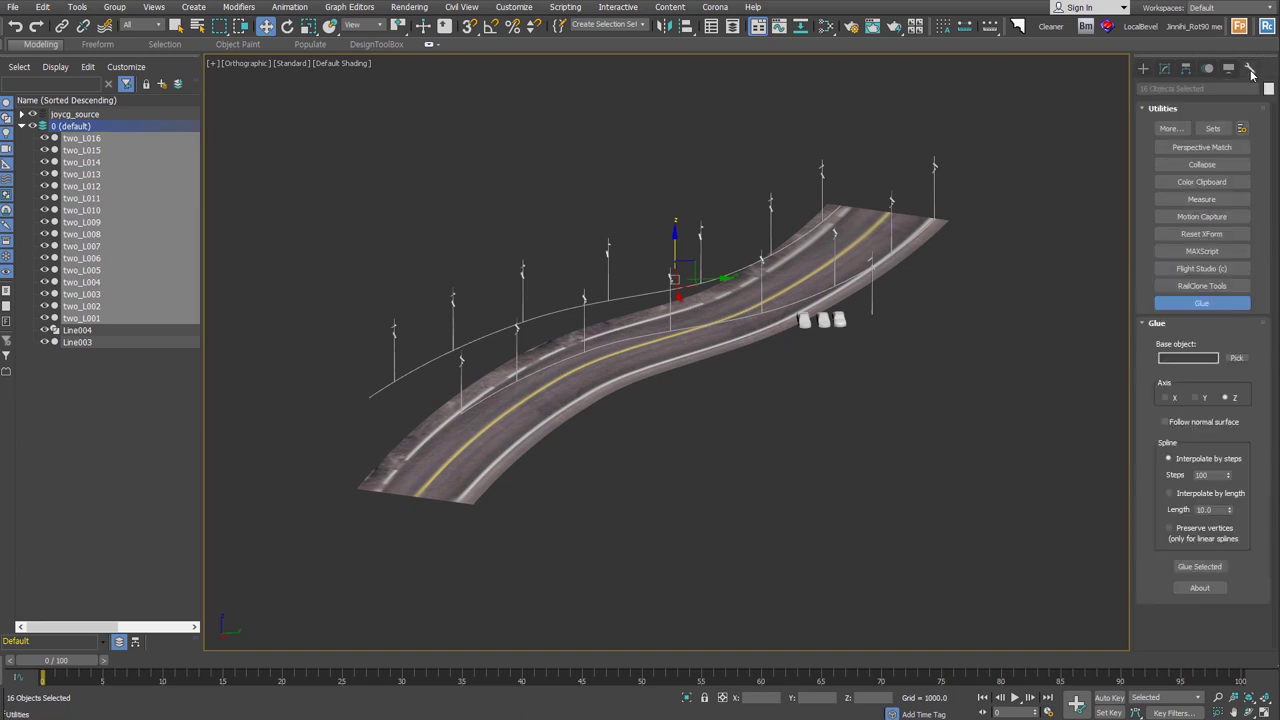
pyautogui.click(1170, 128)
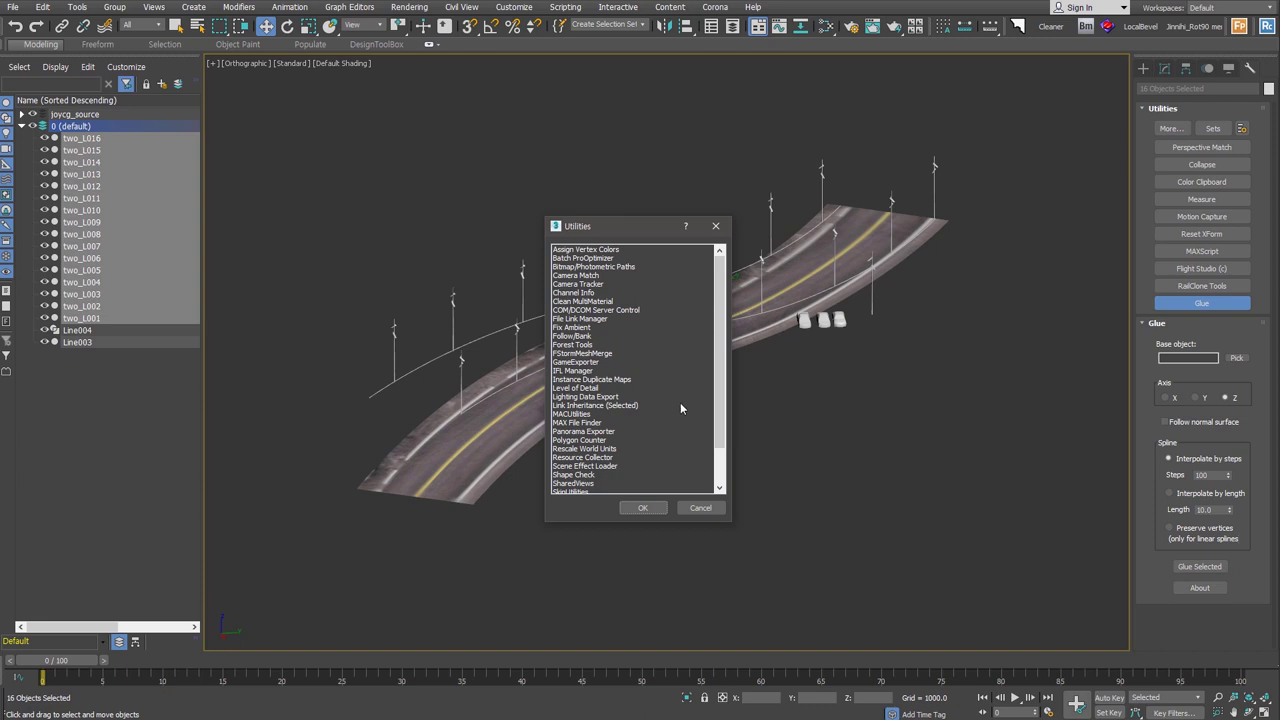
pyautogui.click(701, 508)
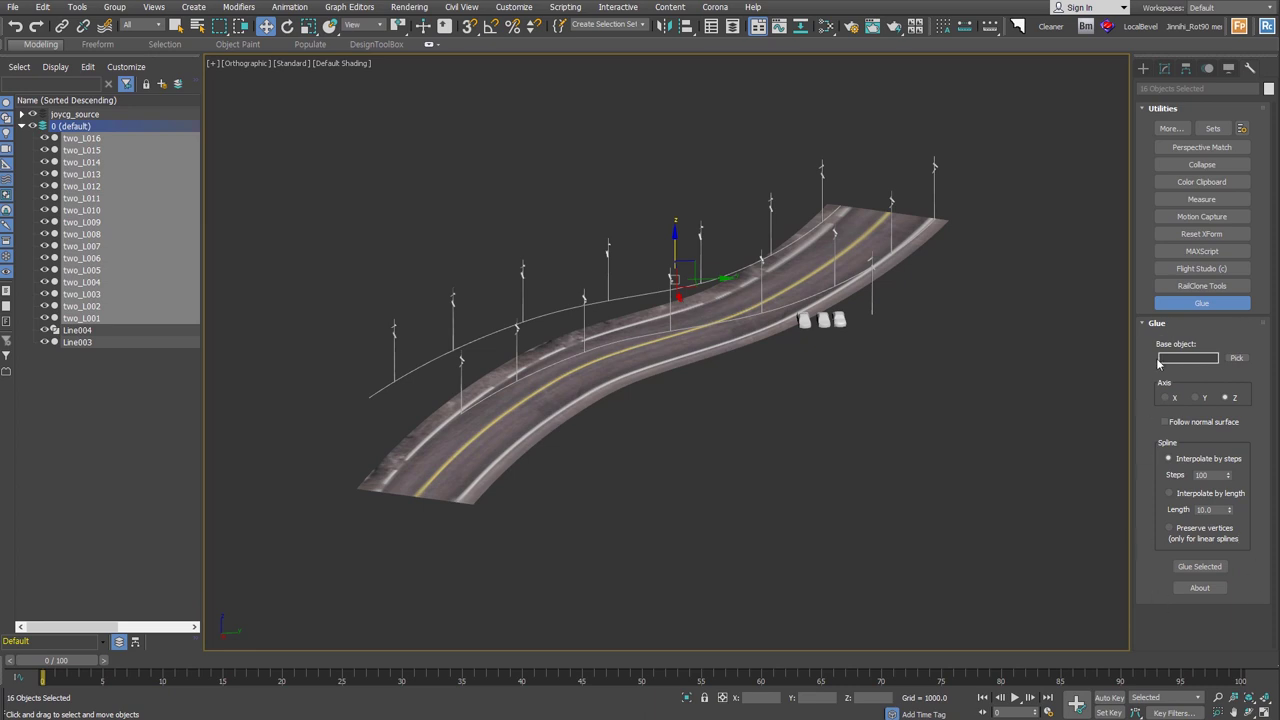
pyautogui.click(874, 346)
pyautogui.press('F4')
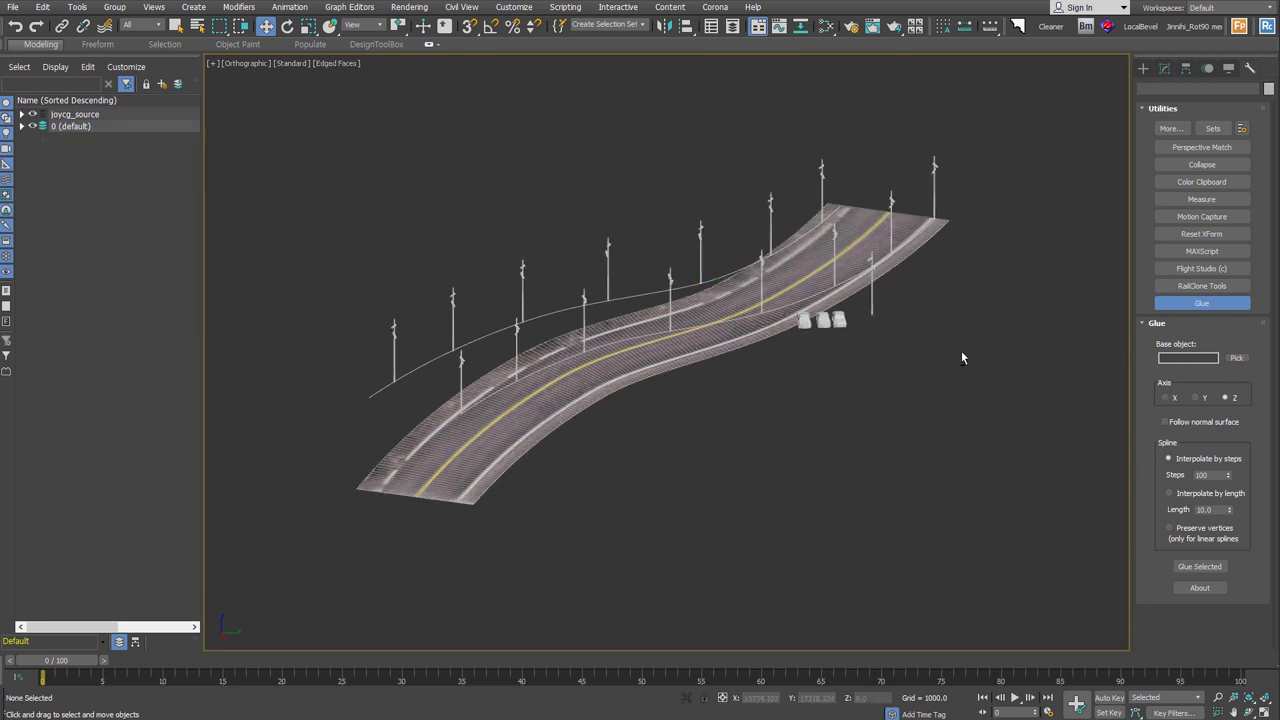
pyautogui.keyDown('alt'); pyautogui.moveTo(964, 357); pyautogui.dragTo(941, 321, button='middle'); pyautogui.keyUp('alt')
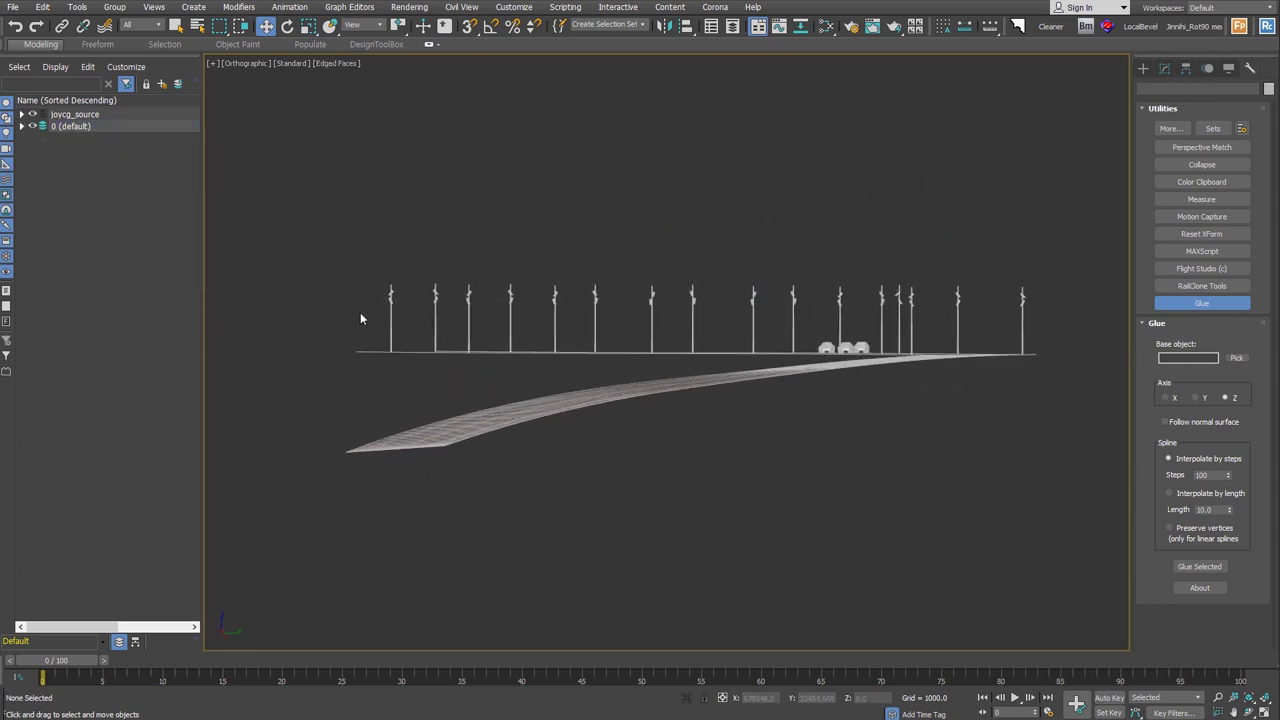
# Step: Region-select all 16 poles and pick the road Line003 as the Glue base object
pyautogui.moveTo(357, 313); pyautogui.dragTo(1030, 332)
pyautogui.keyDown('alt'); pyautogui.moveTo(677, 326); pyautogui.dragTo(659, 415, button='middle'); pyautogui.keyUp('alt')
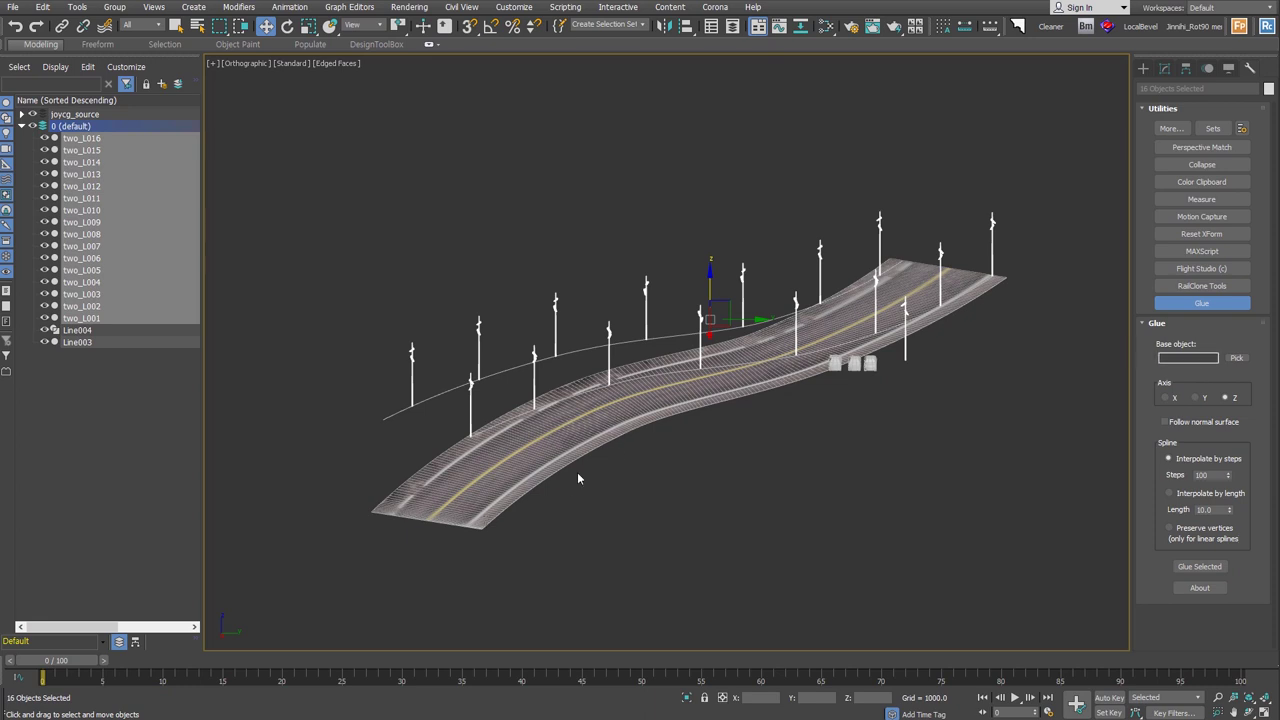
pyautogui.click(487, 472)
pyautogui.moveTo(707, 280); pyautogui.dragTo(709, 280)
# Step: Glue Selected the 16 poles onto Line003 and zoom in to check their bases
pyautogui.click(1201, 568)
pyautogui.moveTo(1011, 462)
pyautogui.keyDown('alt'); pyautogui.mouseDown(button='middle')
pyautogui.moveTo(957, 406)
pyautogui.moveTo(898, 406)
pyautogui.mouseUp(button='middle'); pyautogui.keyUp('alt')
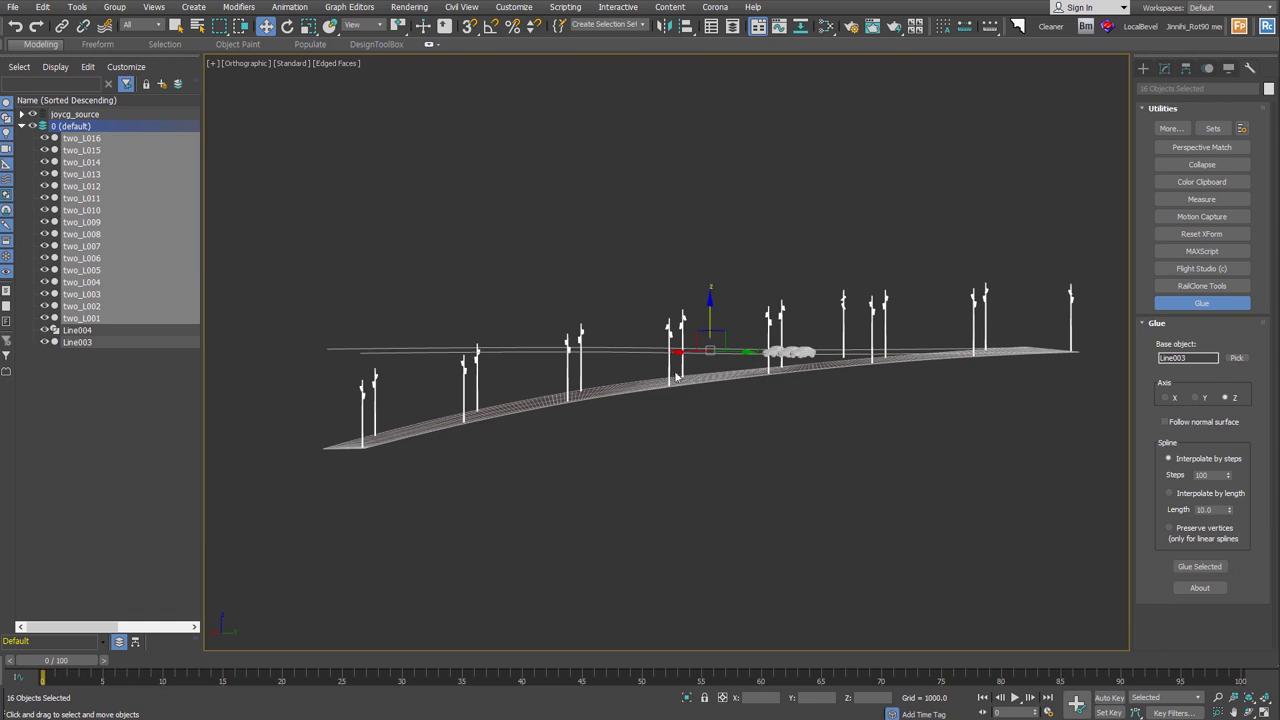
pyautogui.keyDown('alt'); pyautogui.moveTo(950, 334); pyautogui.dragTo(652, 372, button='middle'); pyautogui.keyUp('alt')
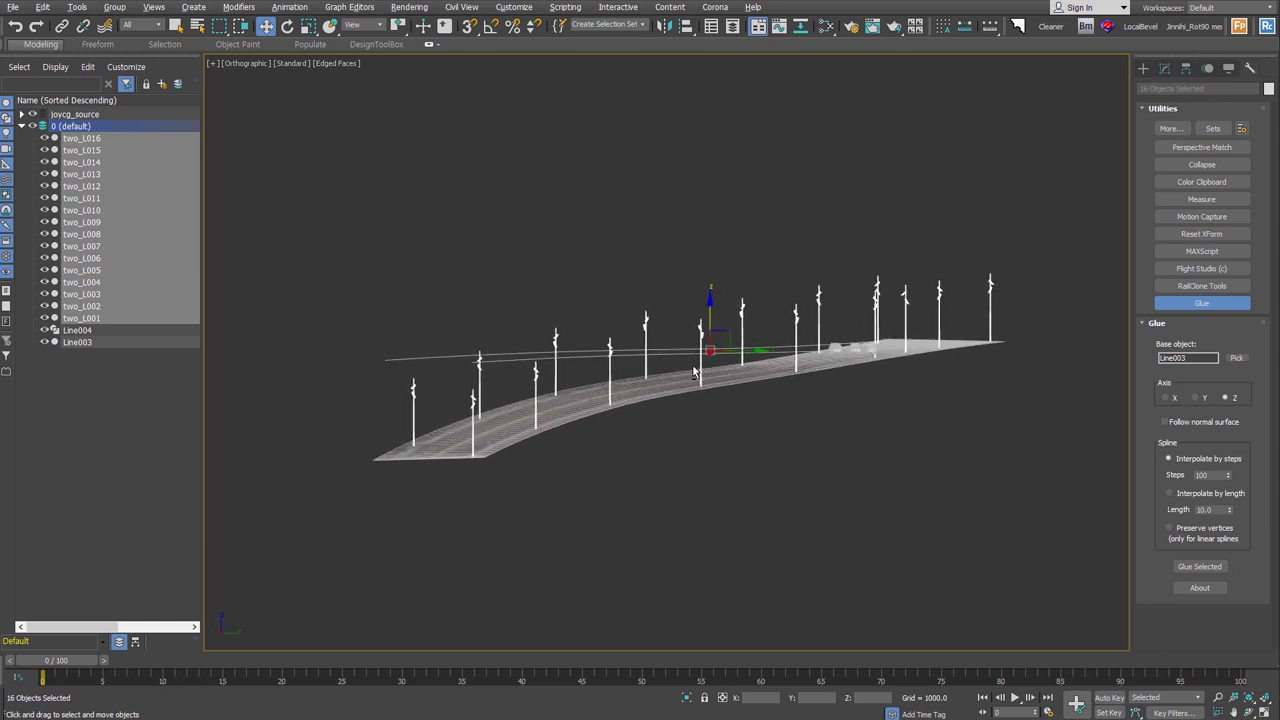
pyautogui.scroll(3, 700, 385)
pyautogui.scroll(3, 700, 385)
pyautogui.scroll(3, 700, 385)
pyautogui.scroll(1, 700, 385)
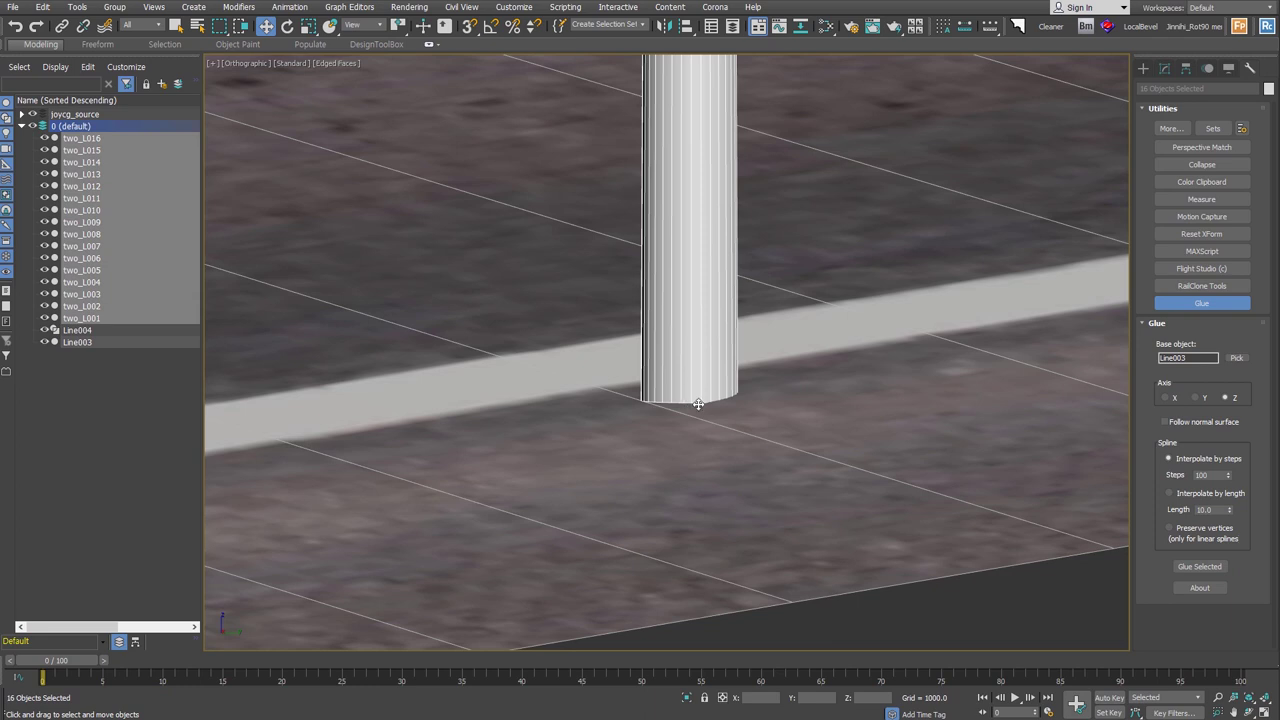
pyautogui.scroll(-6, 698, 403)
pyautogui.scroll(-3, 698, 403)
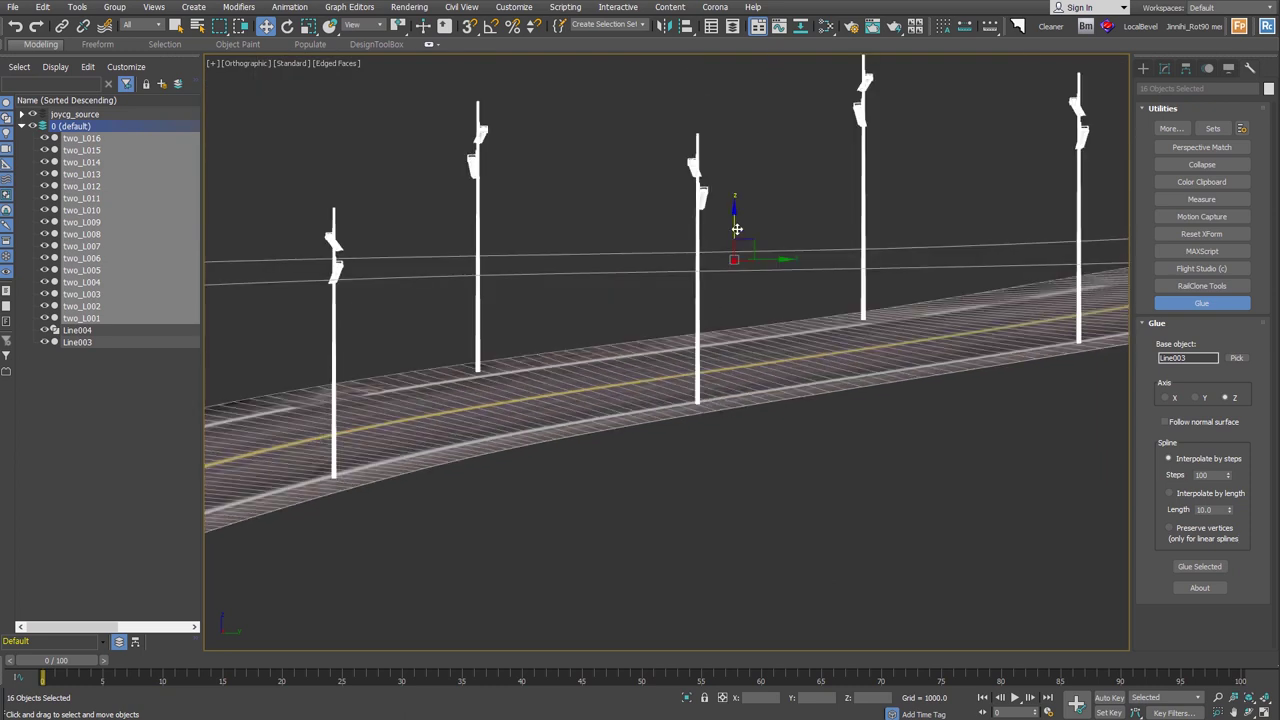
pyautogui.scroll(9, 698, 403)
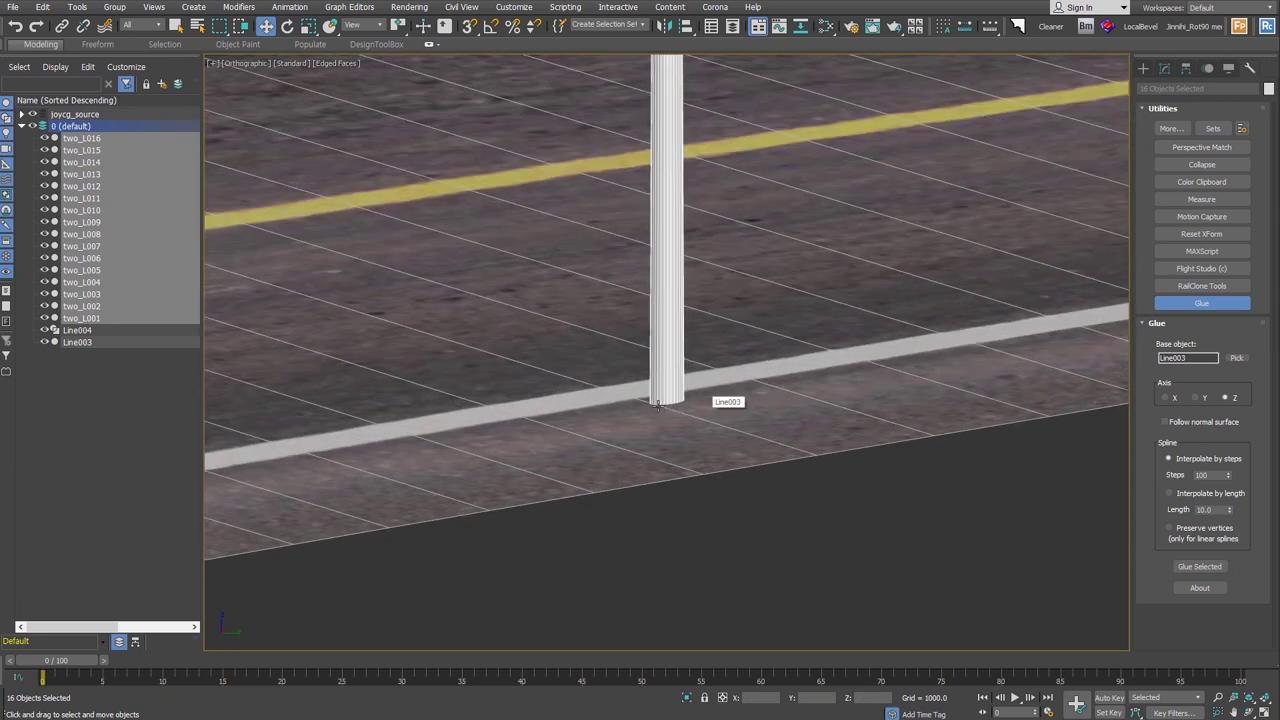
pyautogui.scroll(-9, 657, 404)
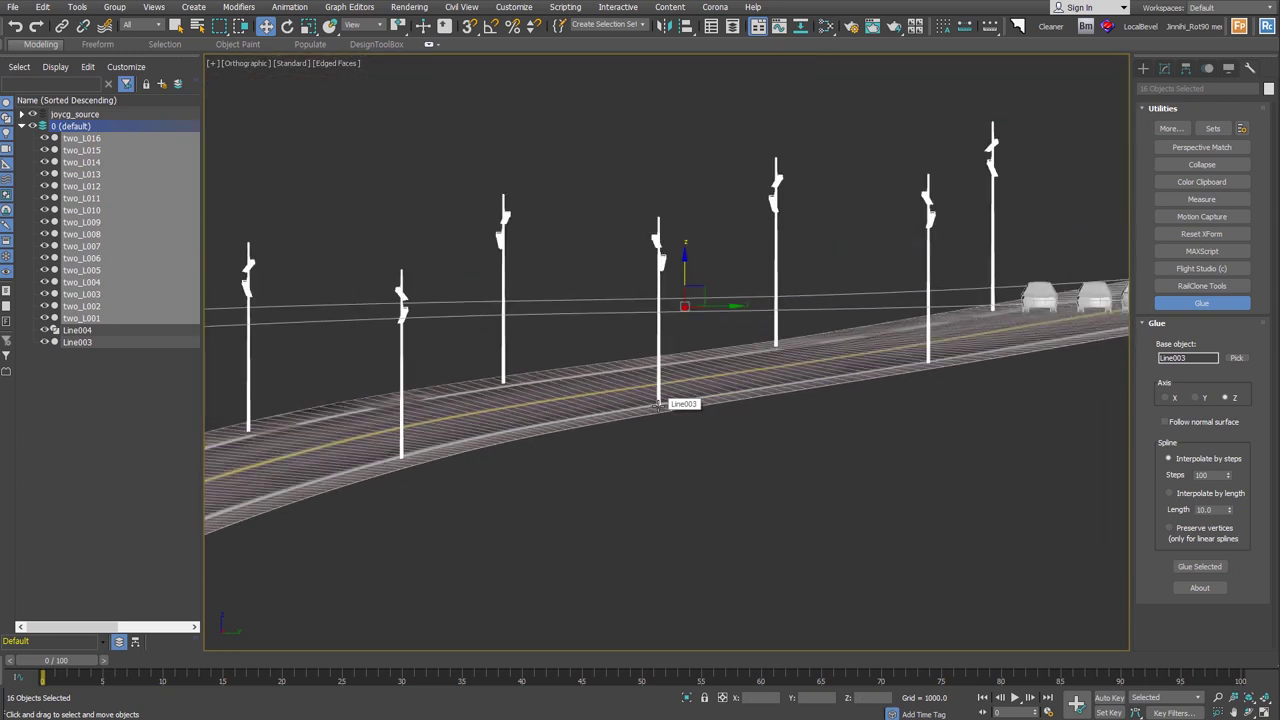
pyautogui.scroll(-5, 657, 404)
# Step: Select the Line004 spline and switch to the Top view
pyautogui.moveTo(657, 404)
pyautogui.keyDown('alt'); pyautogui.mouseDown(button='middle')
pyautogui.moveTo(728, 384)
pyautogui.moveTo(784, 435)
pyautogui.mouseUp(button='middle'); pyautogui.keyUp('alt')
pyautogui.click(788, 433)
pyautogui.click(812, 350)
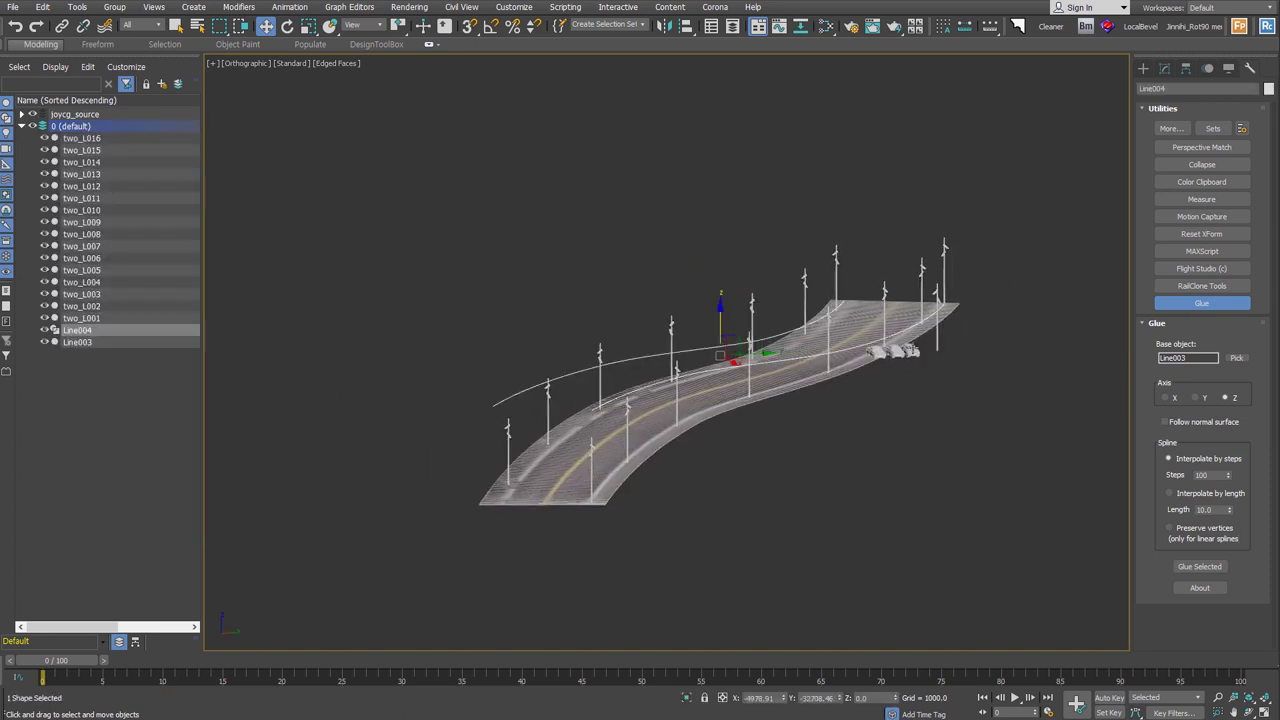
pyautogui.press('t')
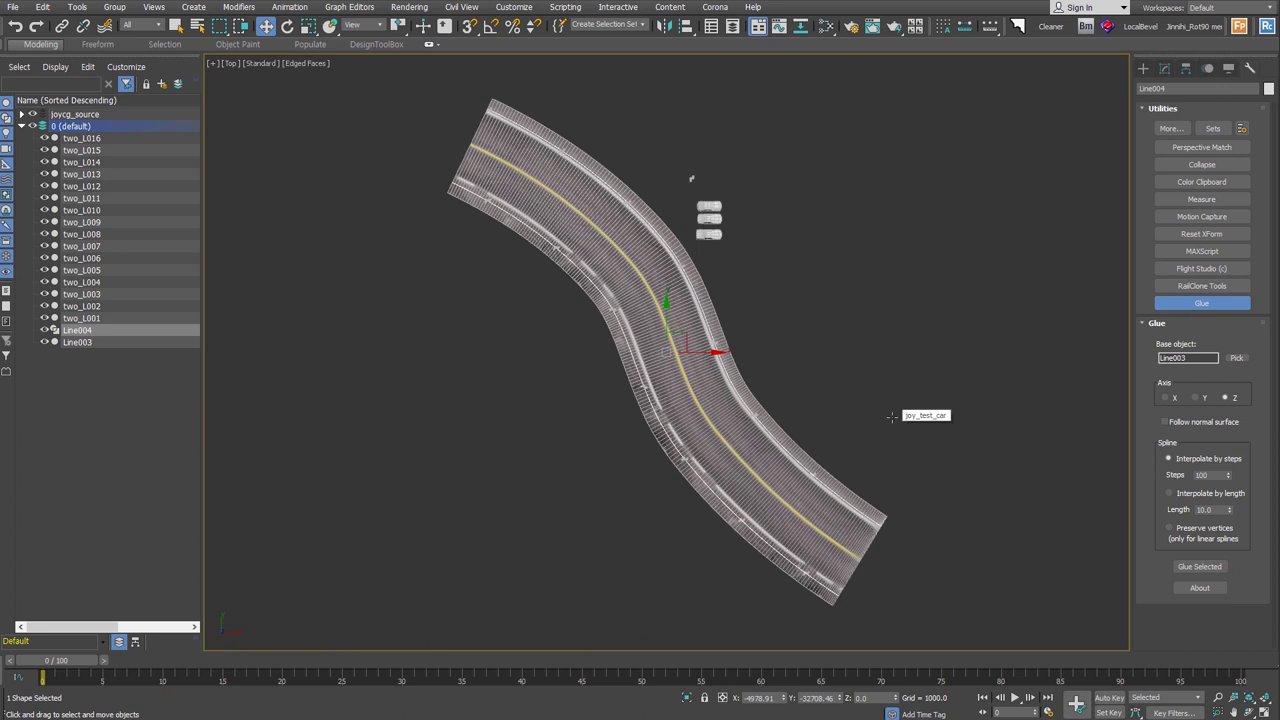
# Step: Draw the new Line005 spline along the road from its start to its far end
pyautogui.click(1143, 67)
pyautogui.click(1158, 87)
pyautogui.click(1176, 159)
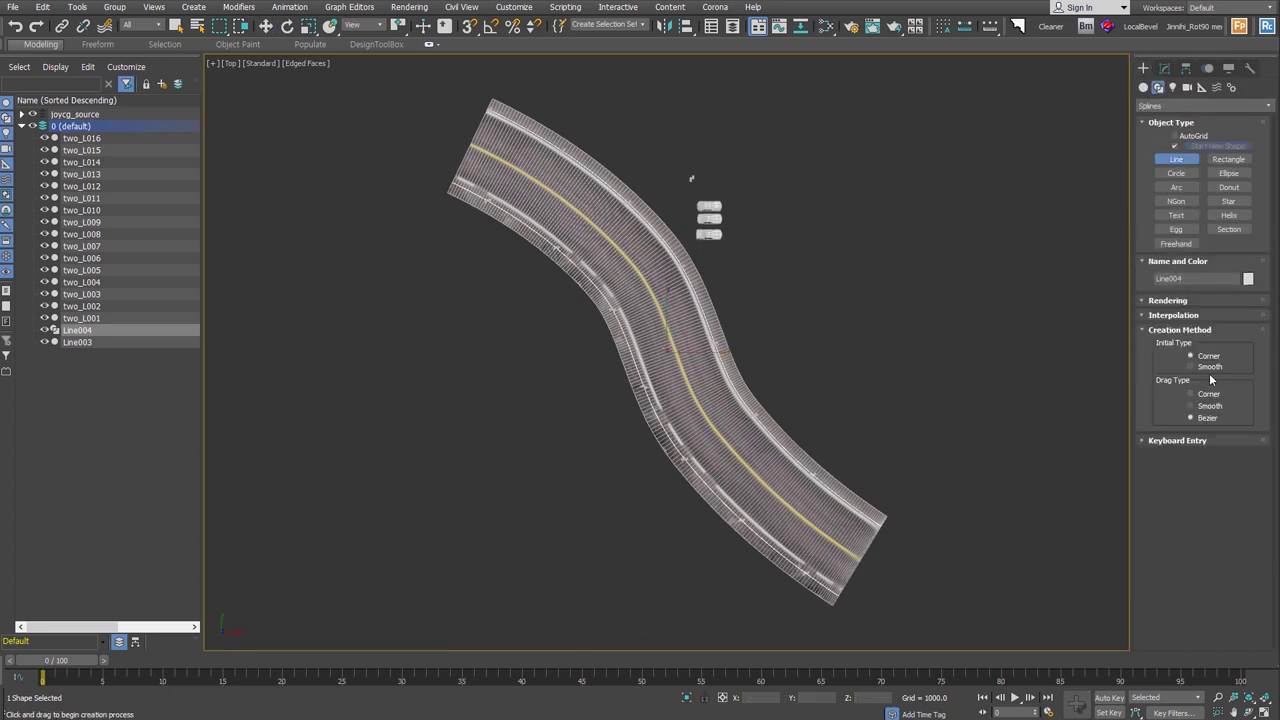
pyautogui.click(456, 155)
pyautogui.click(630, 289)
pyautogui.click(699, 440)
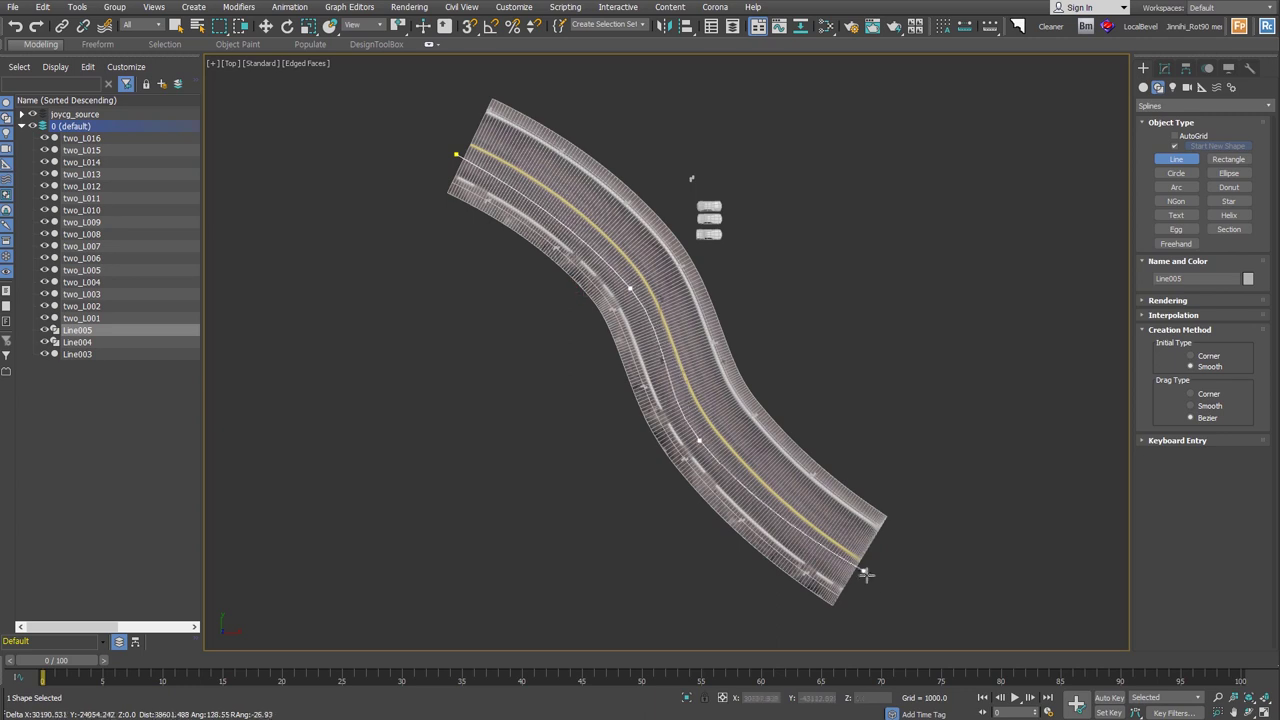
pyautogui.click(873, 590)
pyautogui.rightClick(873, 590)
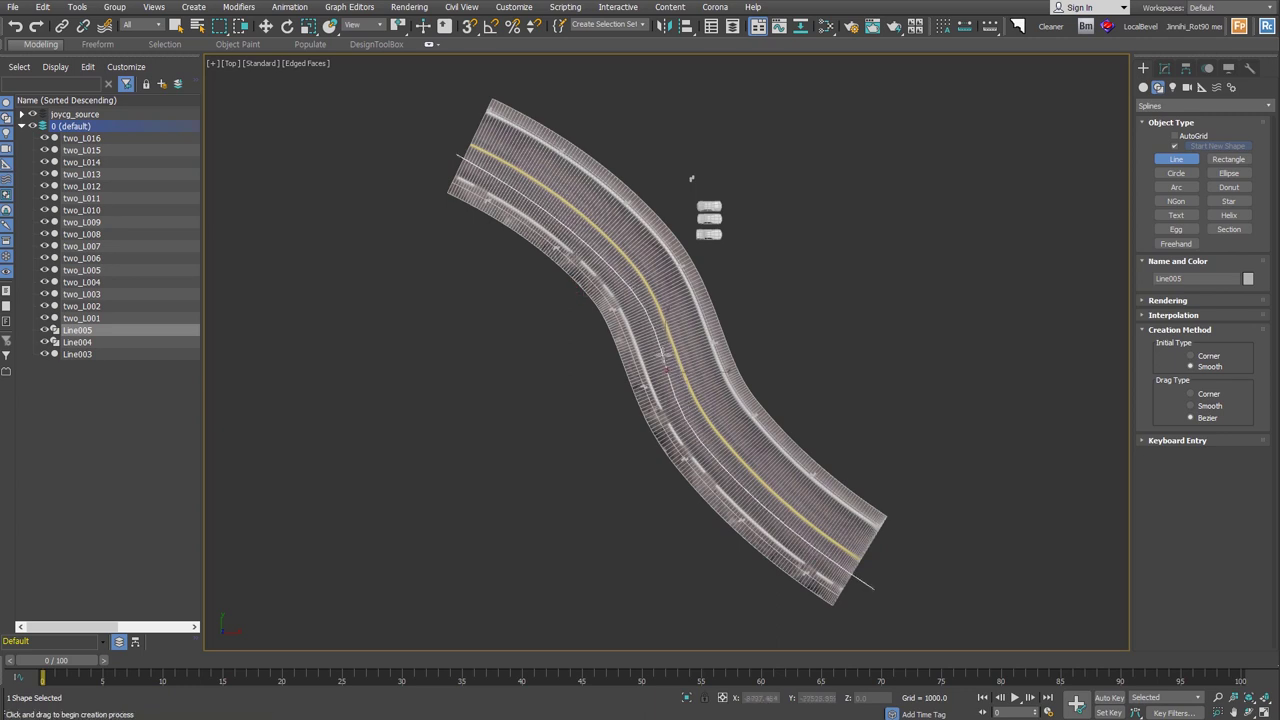
# Step: Briefly edit Line005 at vertex level, then return to the whole line in a tilted view
pyautogui.rightClick(640, 289)
pyautogui.click(600, 272)
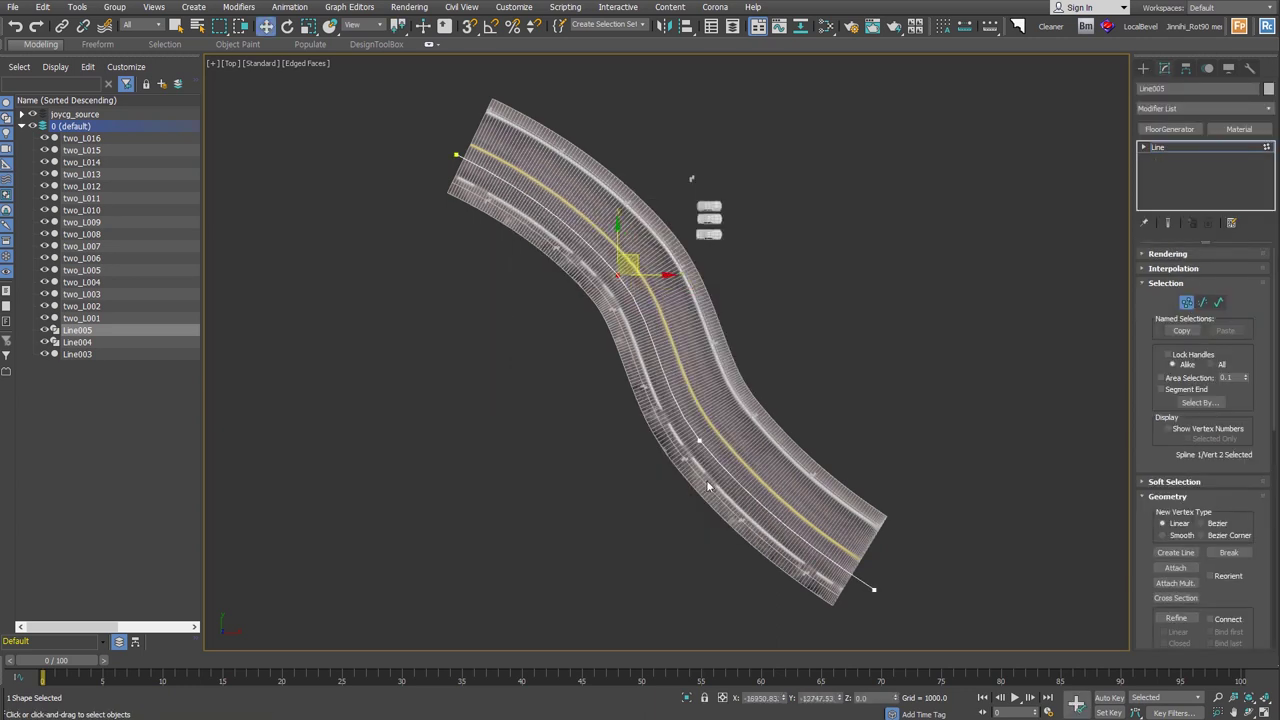
pyautogui.keyDown('alt'); pyautogui.moveTo(707, 486); pyautogui.dragTo(717, 370, button='middle'); pyautogui.keyUp('alt')
pyautogui.click(1186, 302)
pyautogui.keyDown('alt'); pyautogui.moveTo(1012, 297); pyautogui.dragTo(729, 317, button='middle'); pyautogui.keyUp('alt')
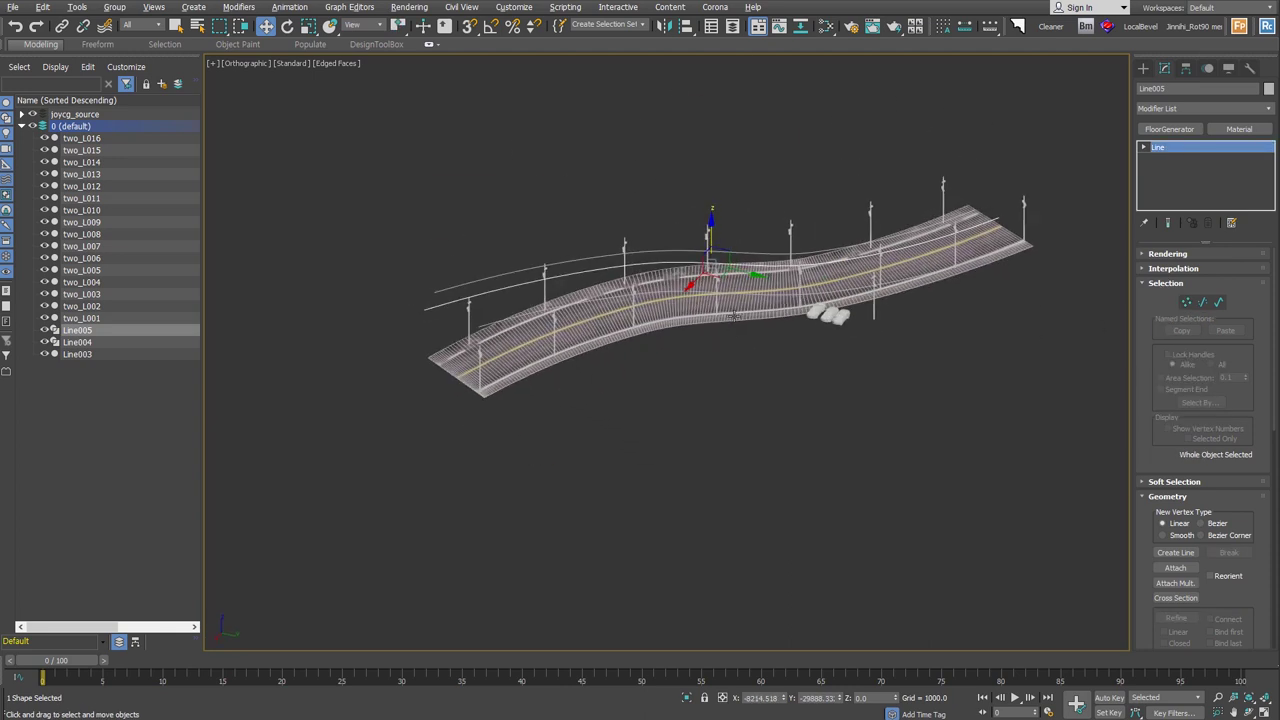
# Step: Choose the Itoo Software geometry category and select the Forest Pro object type
pyautogui.click(1143, 68)
pyautogui.click(1144, 88)
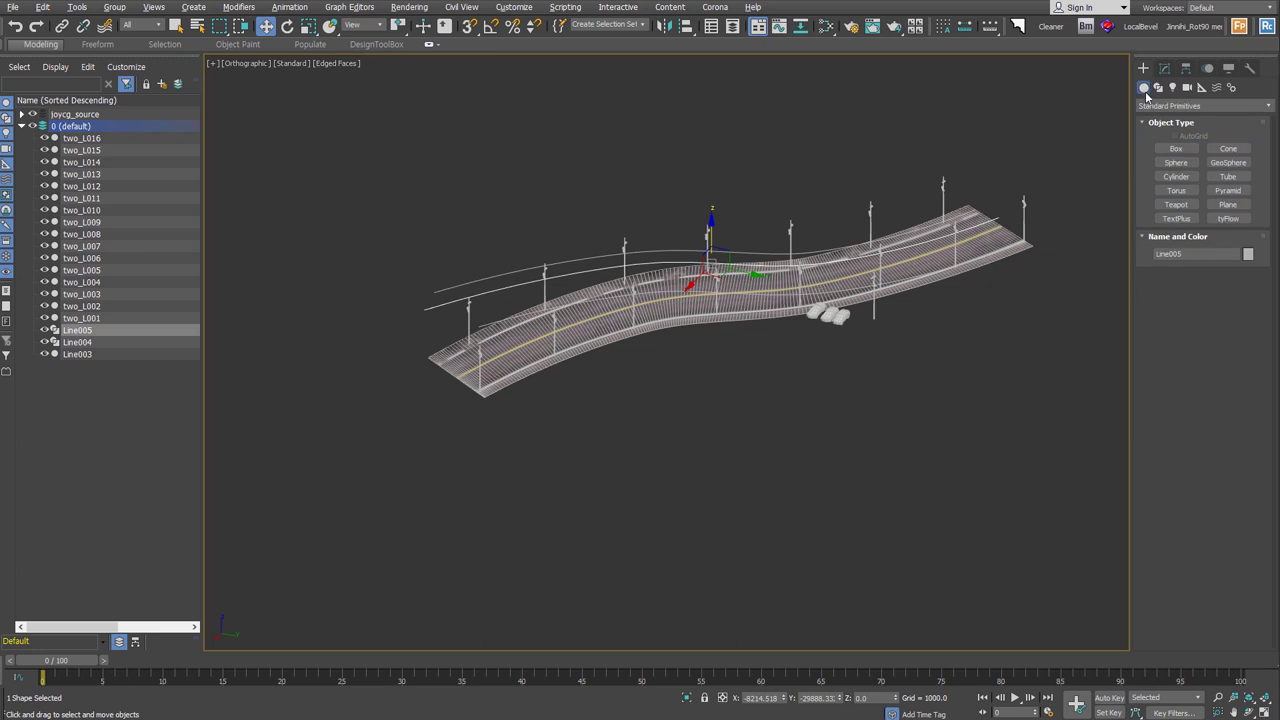
pyautogui.click(1160, 105)
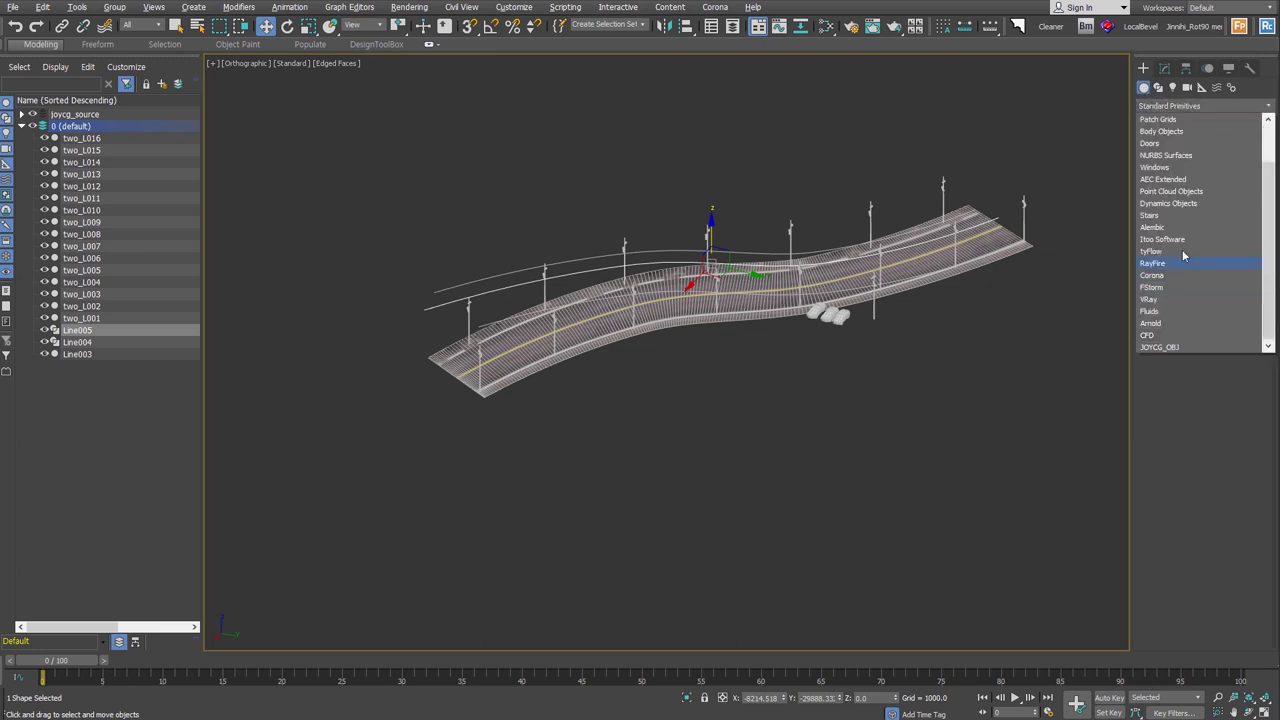
pyautogui.click(1187, 239)
pyautogui.click(1178, 148)
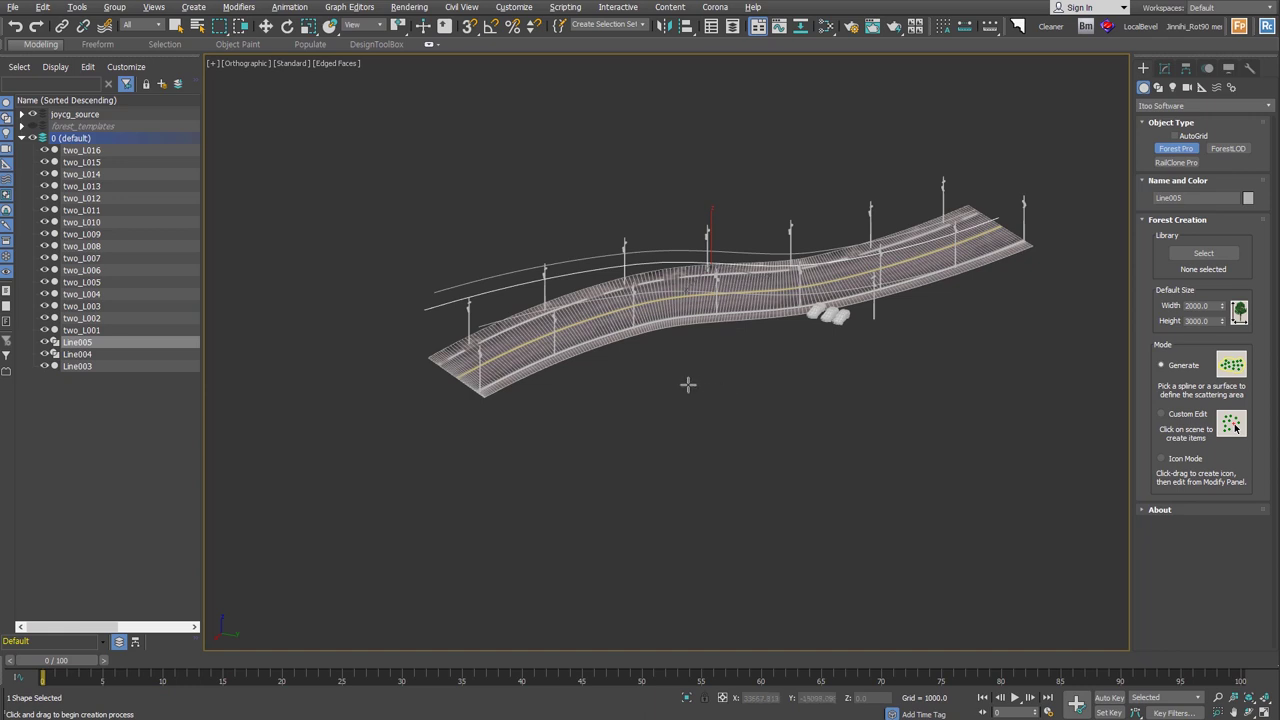
# Step: Create Forest001 in the viewport and accept enabling camera clipping at render time
pyautogui.moveTo(838, 330)
pyautogui.keyDown('alt'); pyautogui.mouseDown(button='middle')
pyautogui.moveTo(823, 406)
pyautogui.moveTo(780, 397)
pyautogui.mouseUp(button='middle'); pyautogui.keyUp('alt')
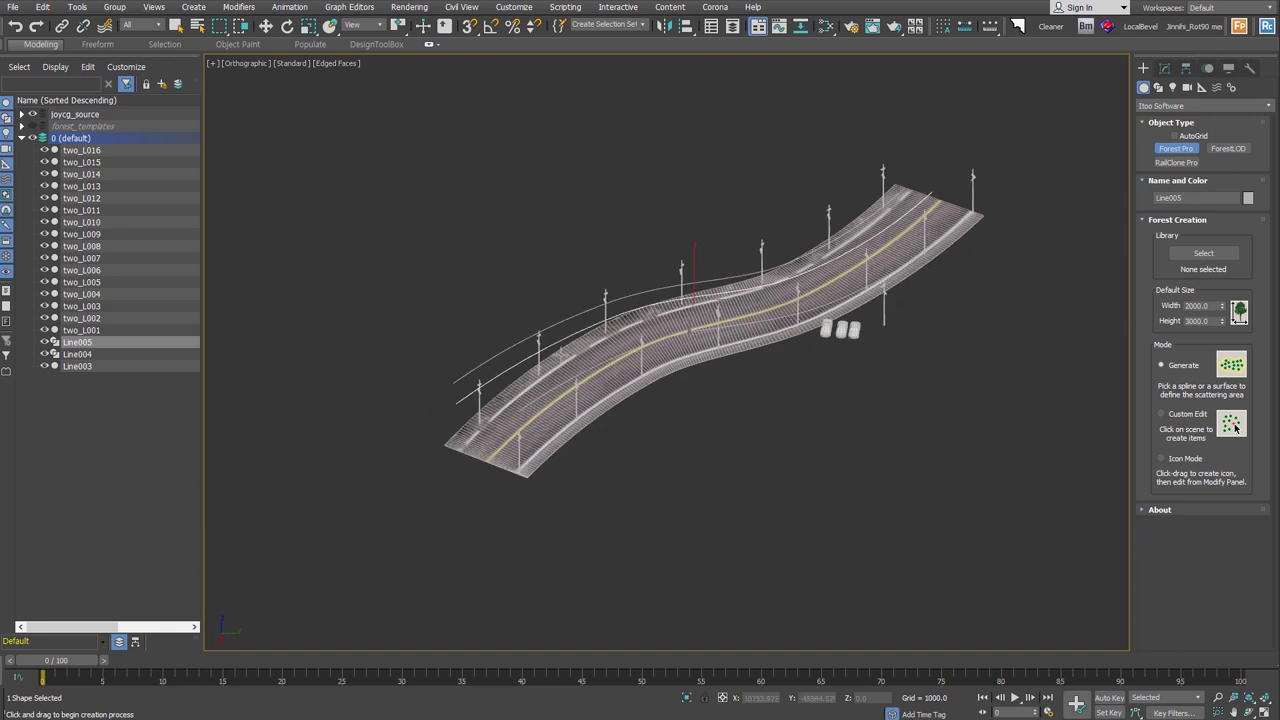
pyautogui.click(505, 369)
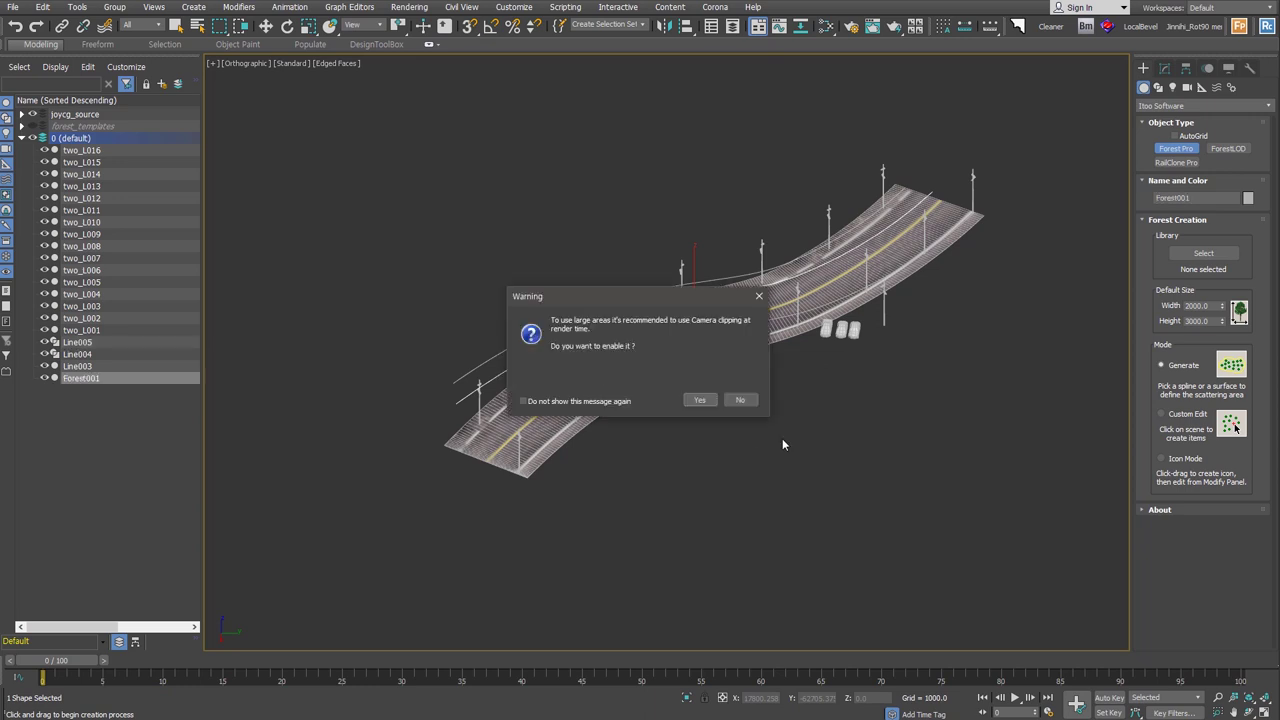
pyautogui.click(699, 400)
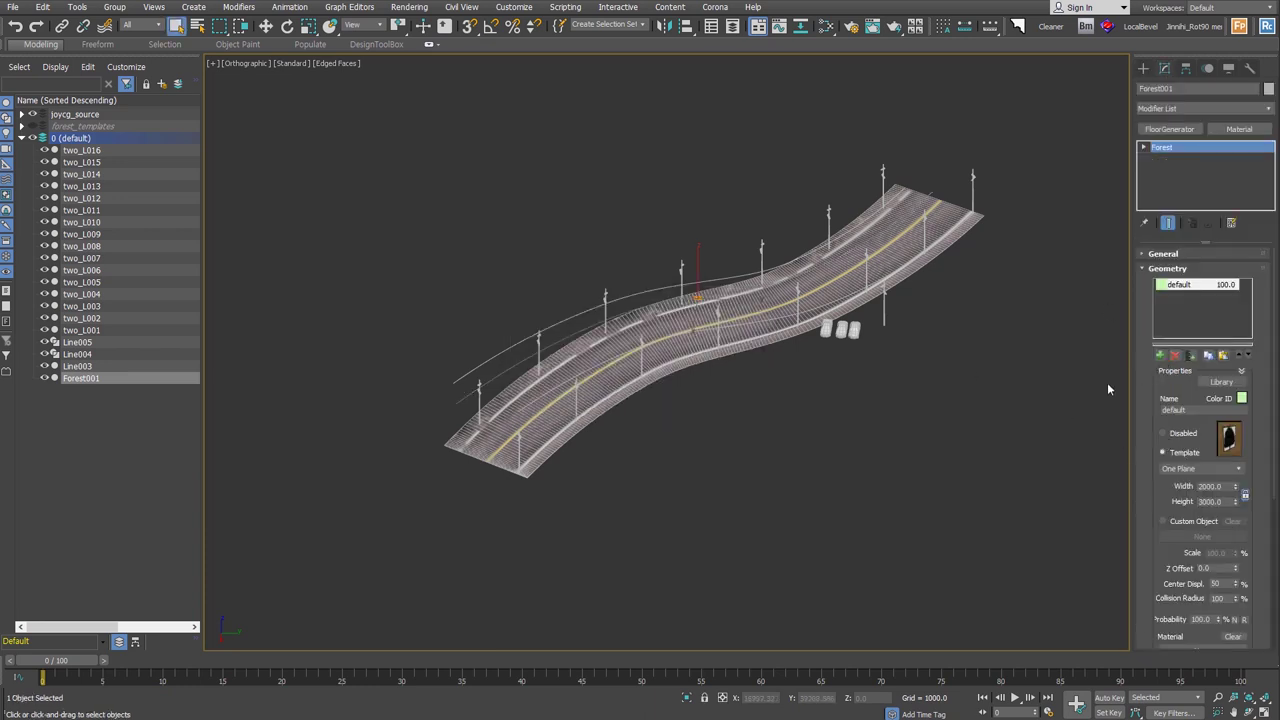
# Step: Add custom-object geometry items joy_test_car3 and joy_test_car2, plus a third car item
pyautogui.click(1181, 519)
pyautogui.click(1195, 536)
pyautogui.click(829, 336)
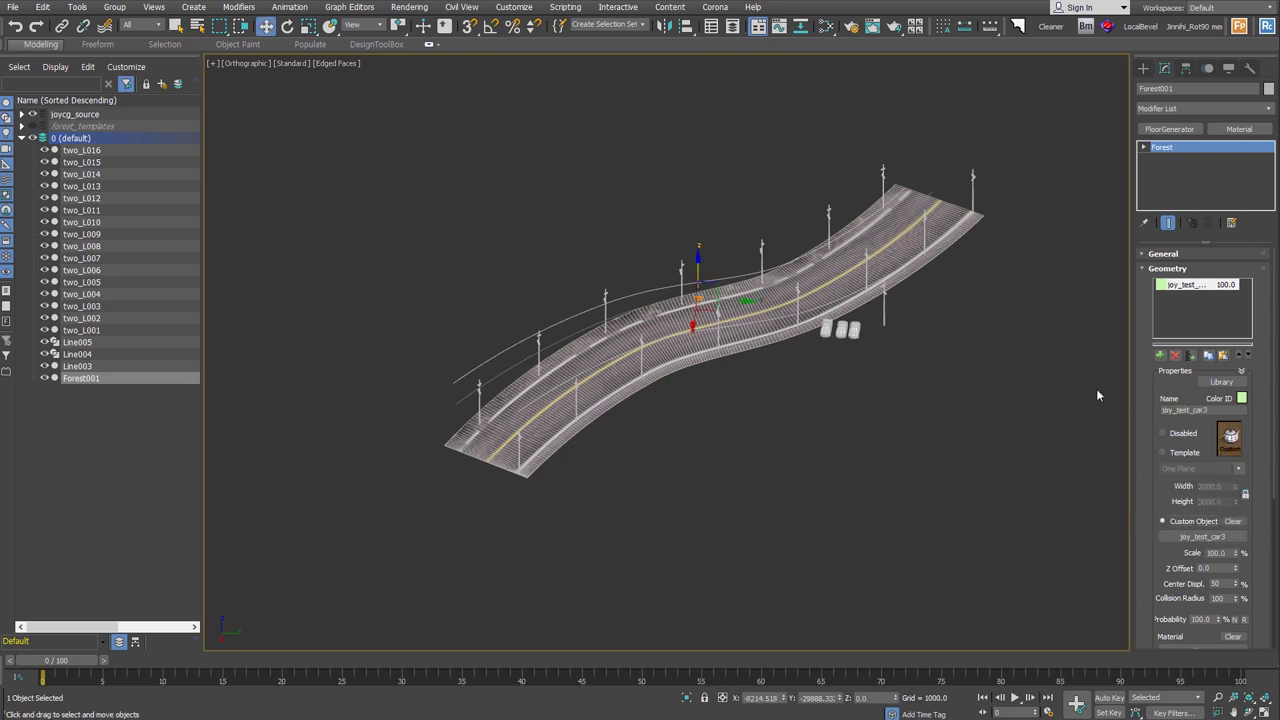
pyautogui.click(1161, 356)
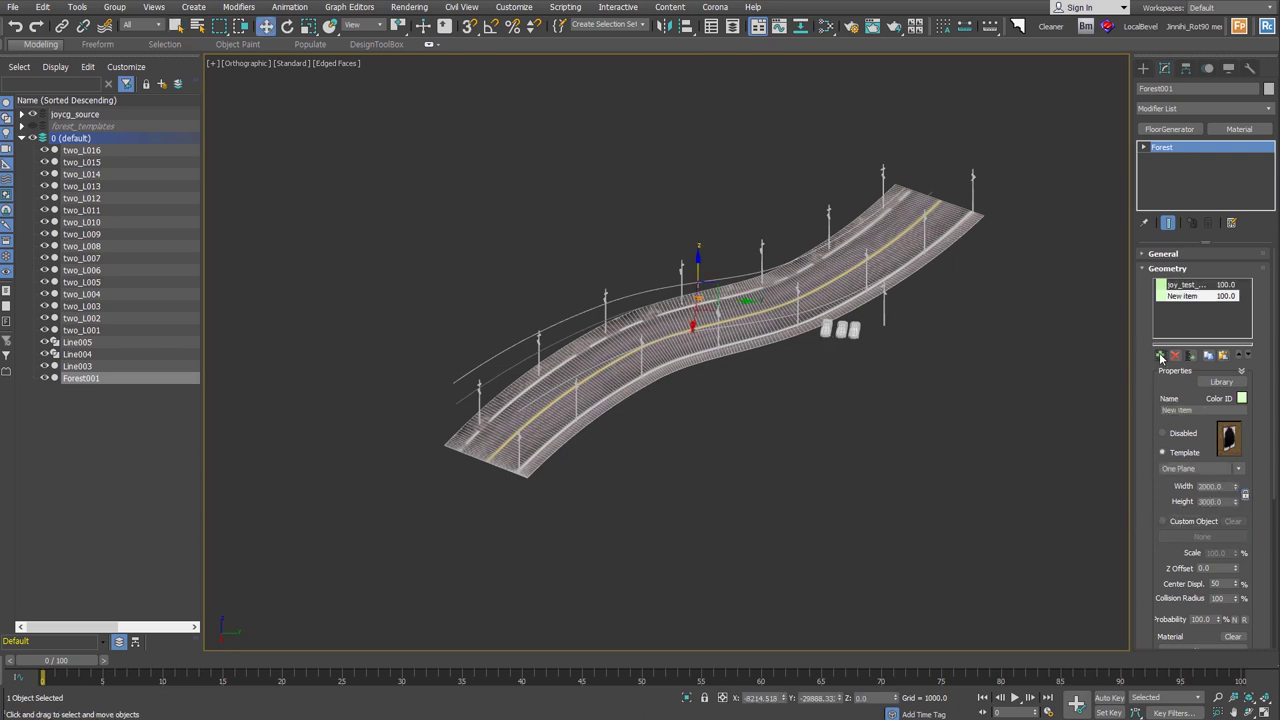
pyautogui.click(1180, 521)
pyautogui.click(1202, 536)
pyautogui.click(842, 332)
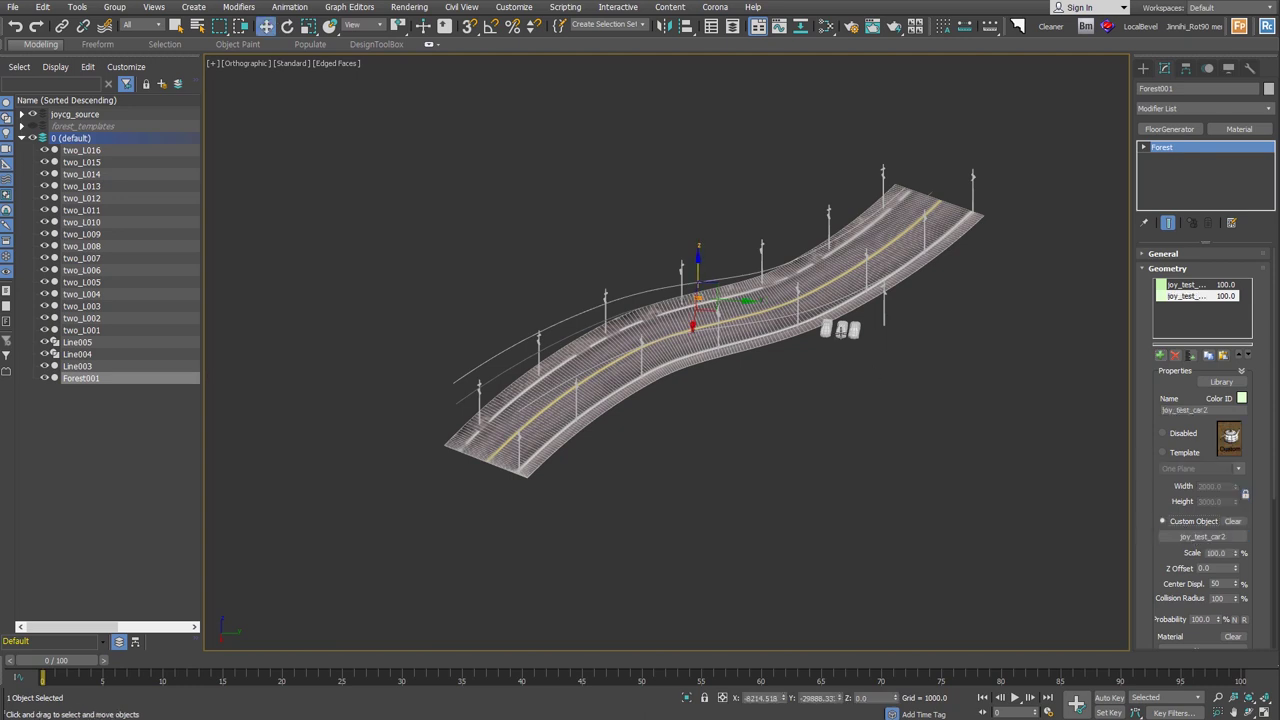
pyautogui.click(1161, 356)
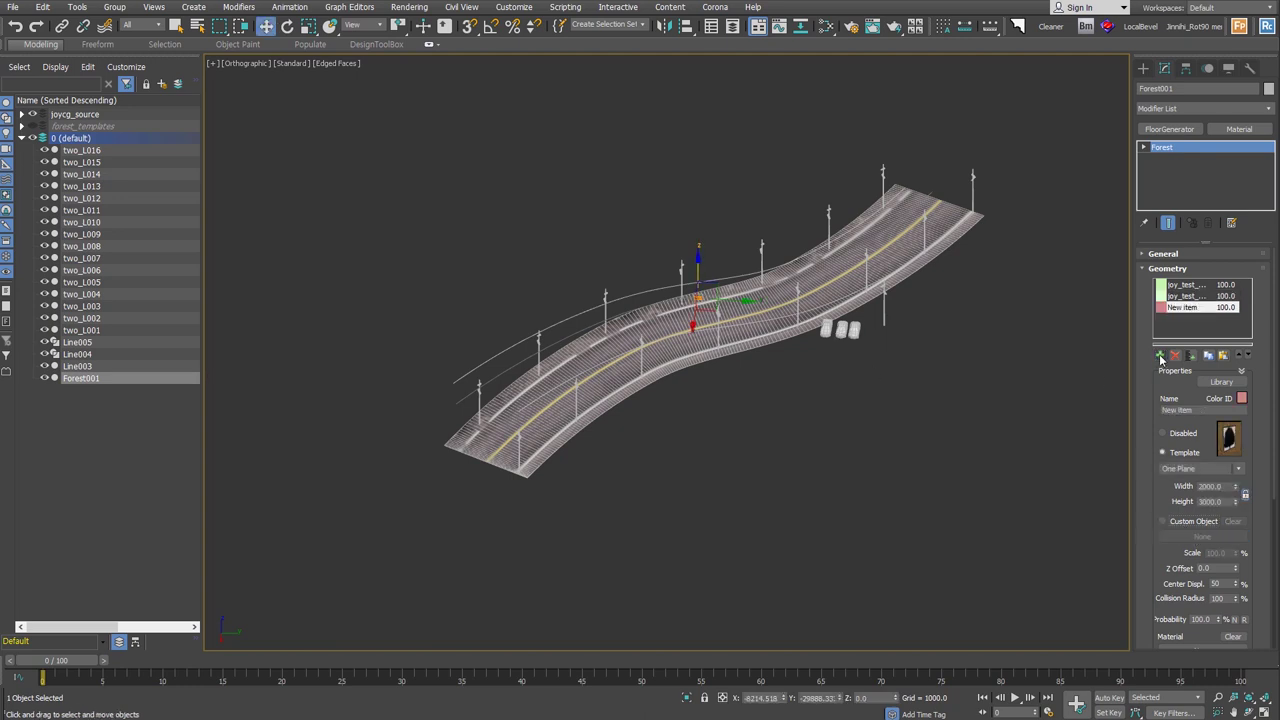
# Step: Set the Forest distribution mode to Path
pyautogui.click(1172, 268)
pyautogui.click(1170, 297)
pyautogui.scroll(-1, 1213, 300)
pyautogui.click(1230, 301)
pyautogui.click(1235, 323)
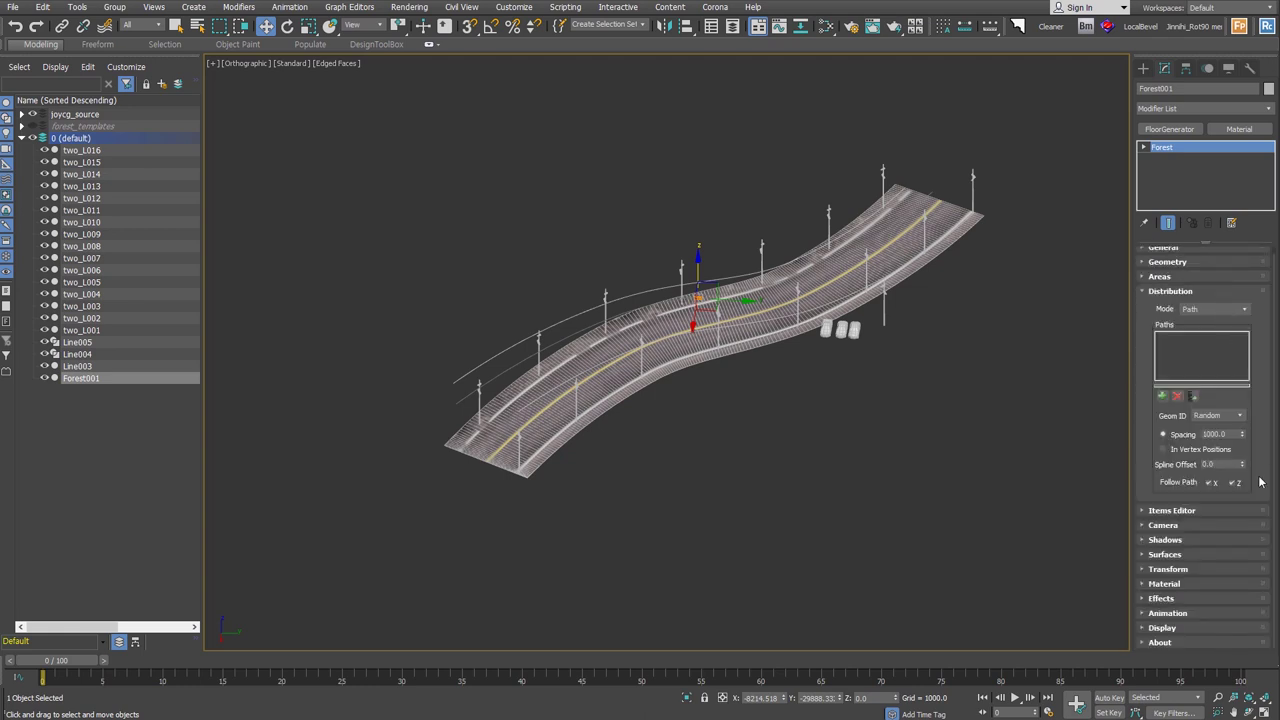
# Step: Use Line005 as the distribution path with spacing 11130
pyautogui.click(1163, 397)
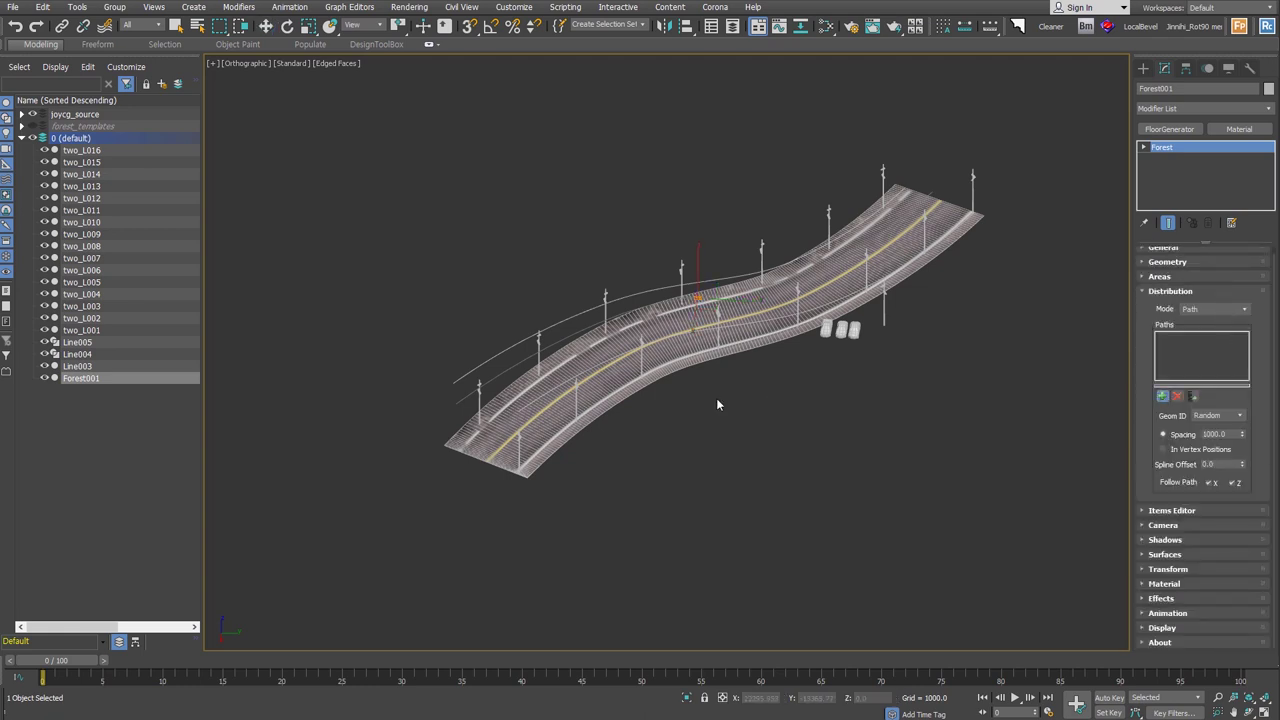
pyautogui.click(509, 368)
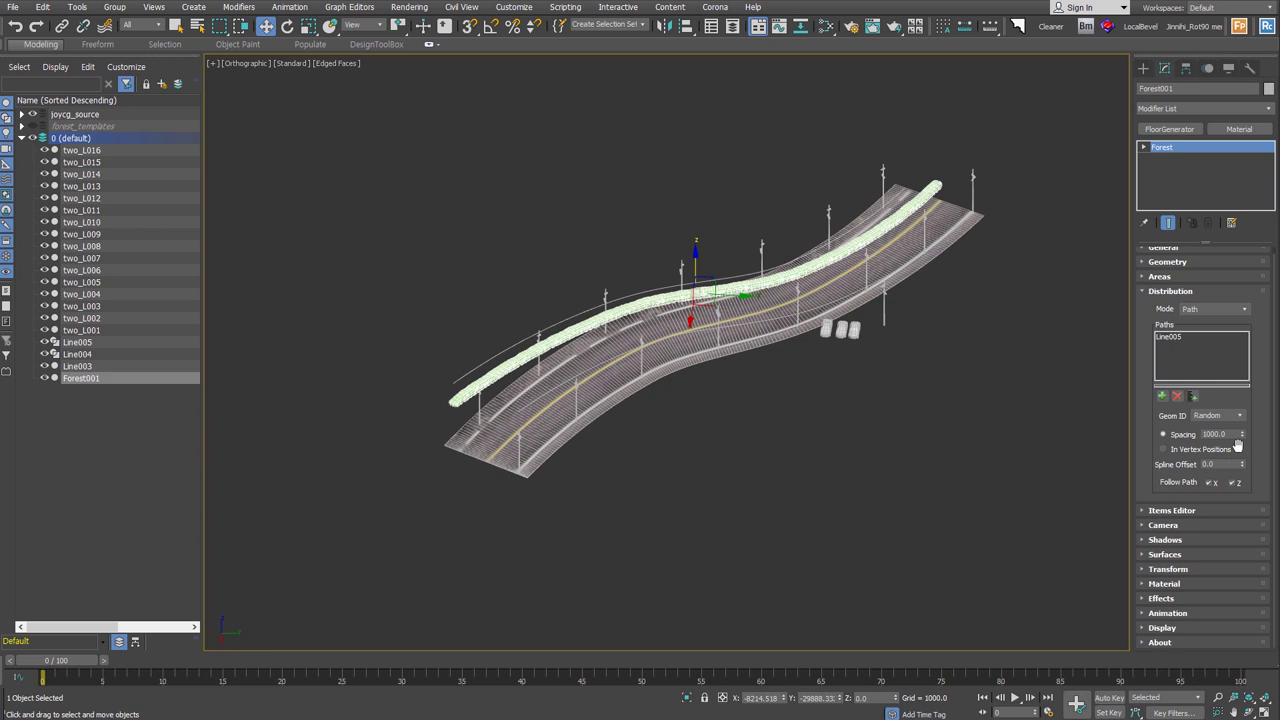
pyautogui.moveTo(1243, 434)
pyautogui.mouseDown()
pyautogui.moveTo(1256, 433)
pyautogui.moveTo(19, 510)
pyautogui.mouseUp()
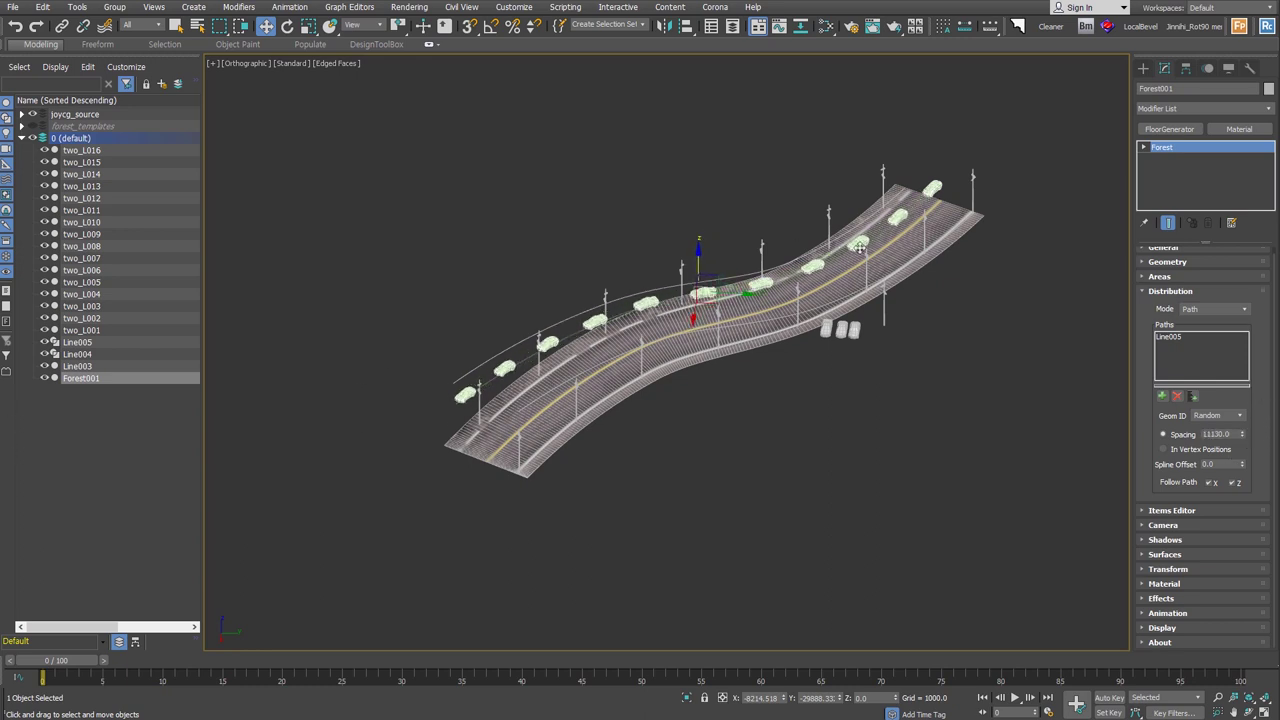
# Step: Add two blank geometry items, disabling one and moving it up two slots
pyautogui.click(1203, 264)
pyautogui.scroll(2, 1161, 357)
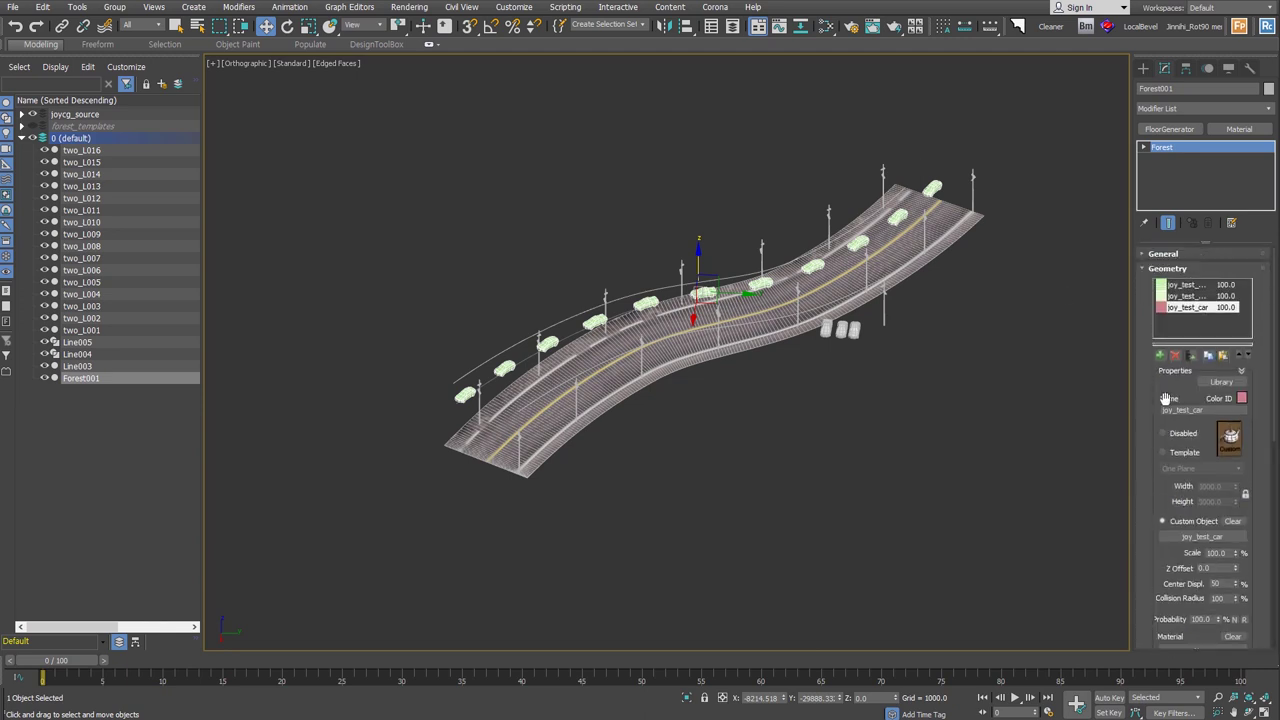
pyautogui.click(1160, 356)
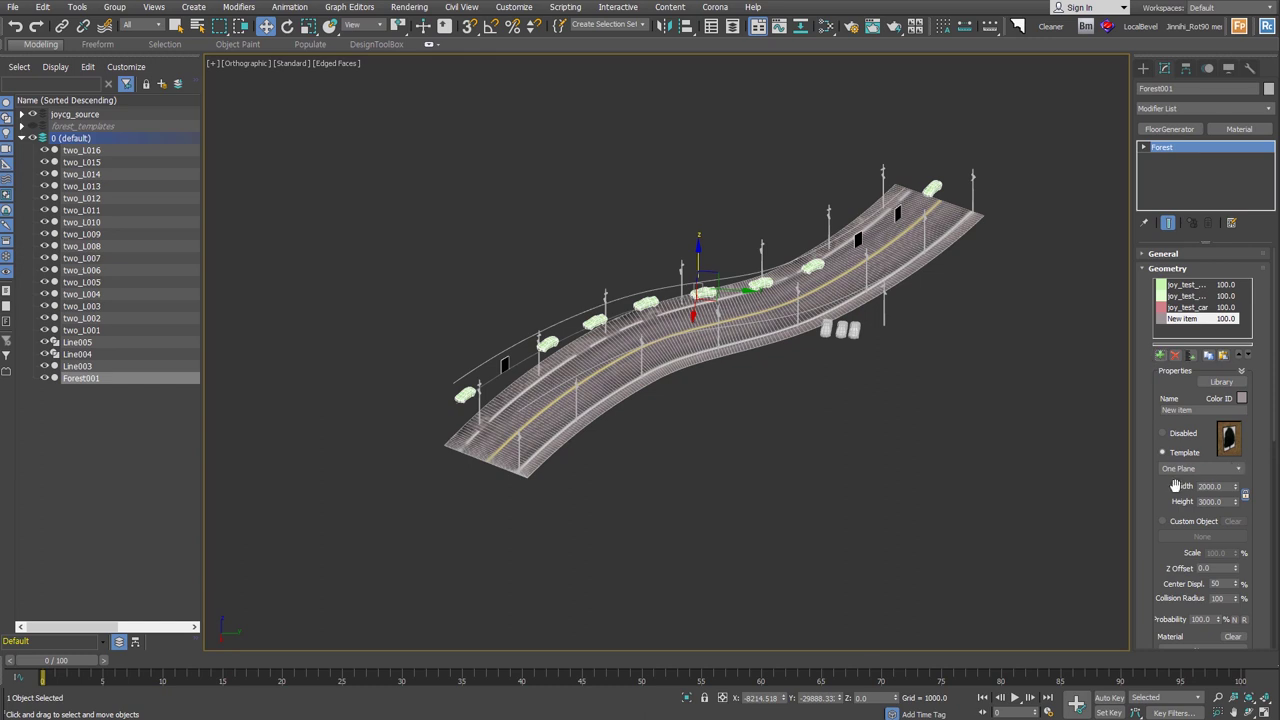
pyautogui.click(1186, 432)
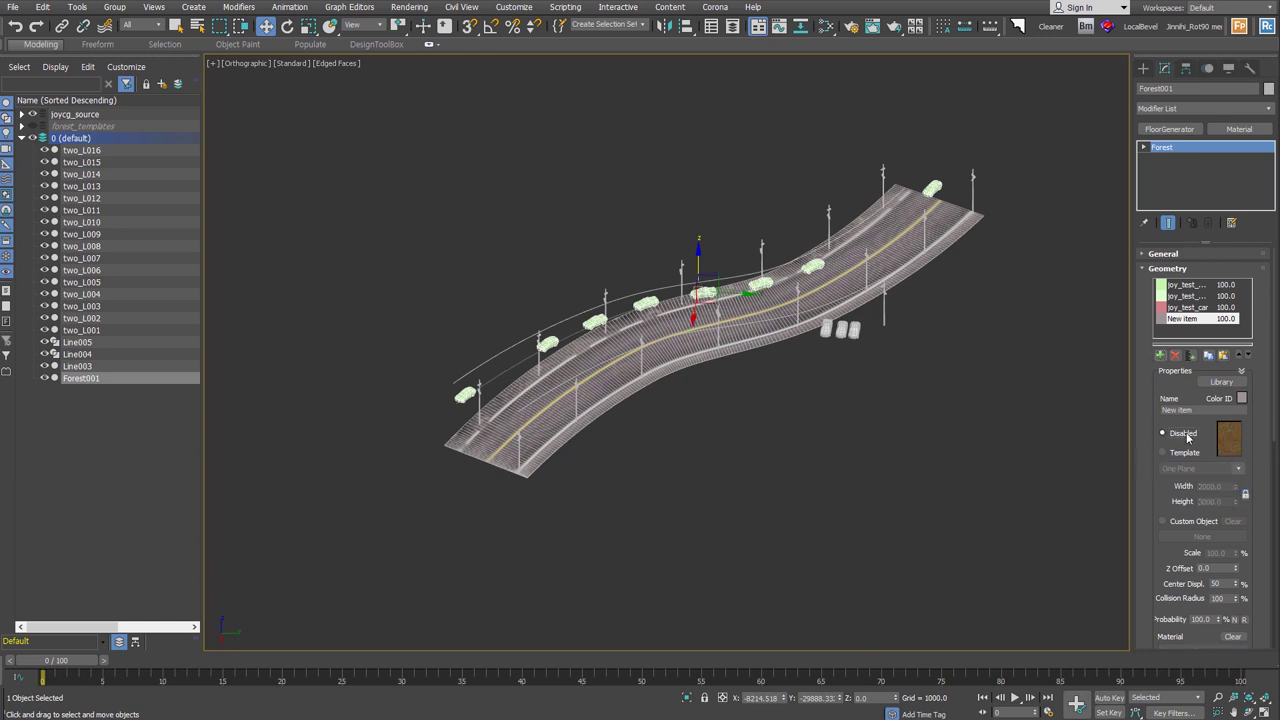
pyautogui.click(1240, 356)
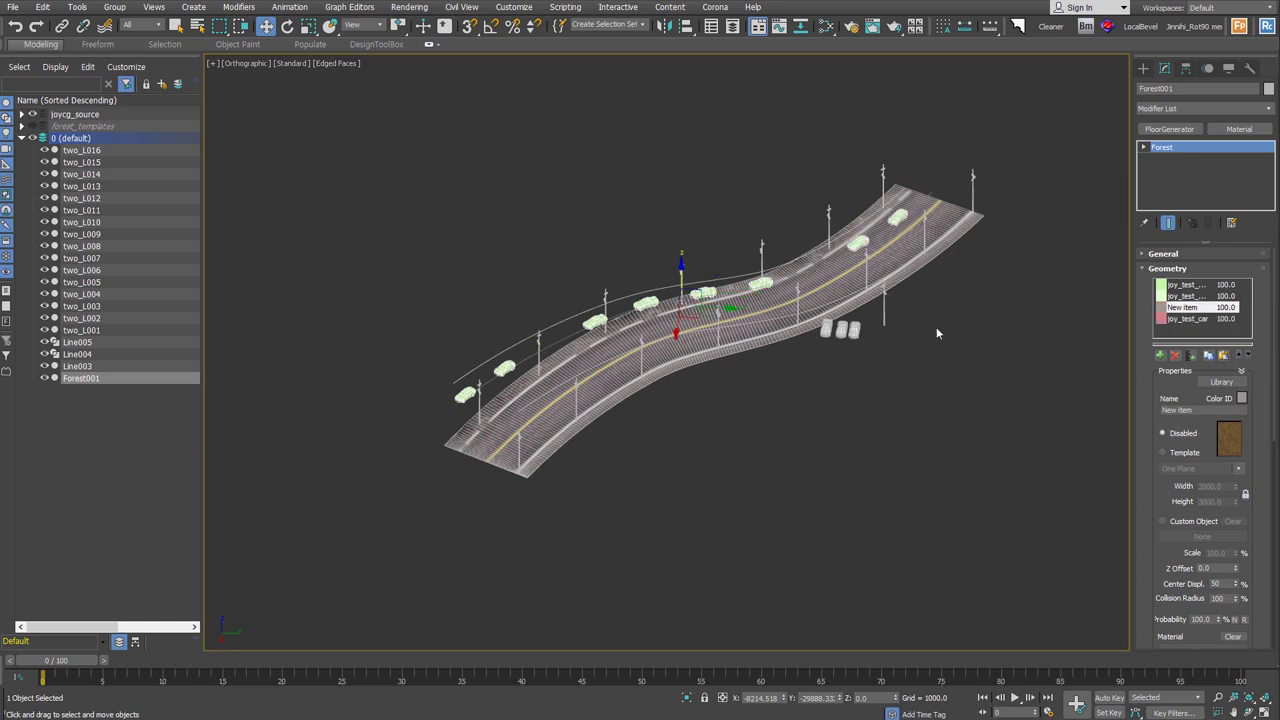
pyautogui.click(1240, 356)
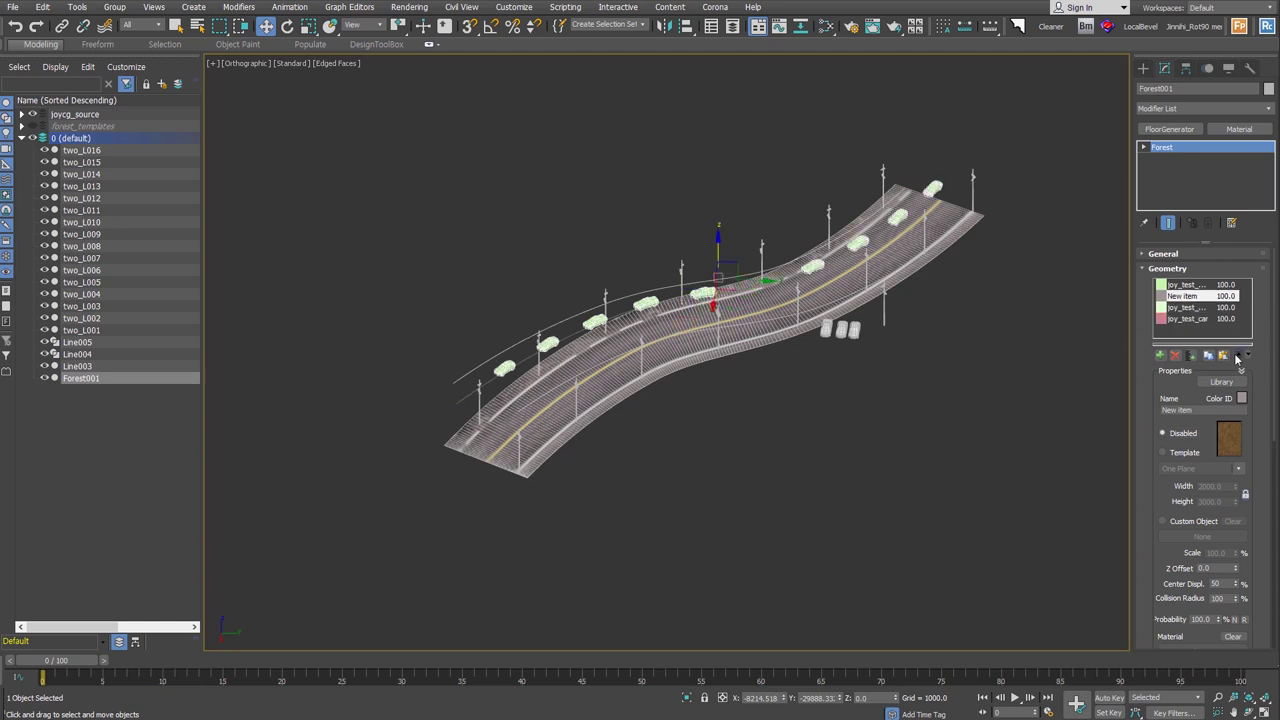
pyautogui.click(1160, 356)
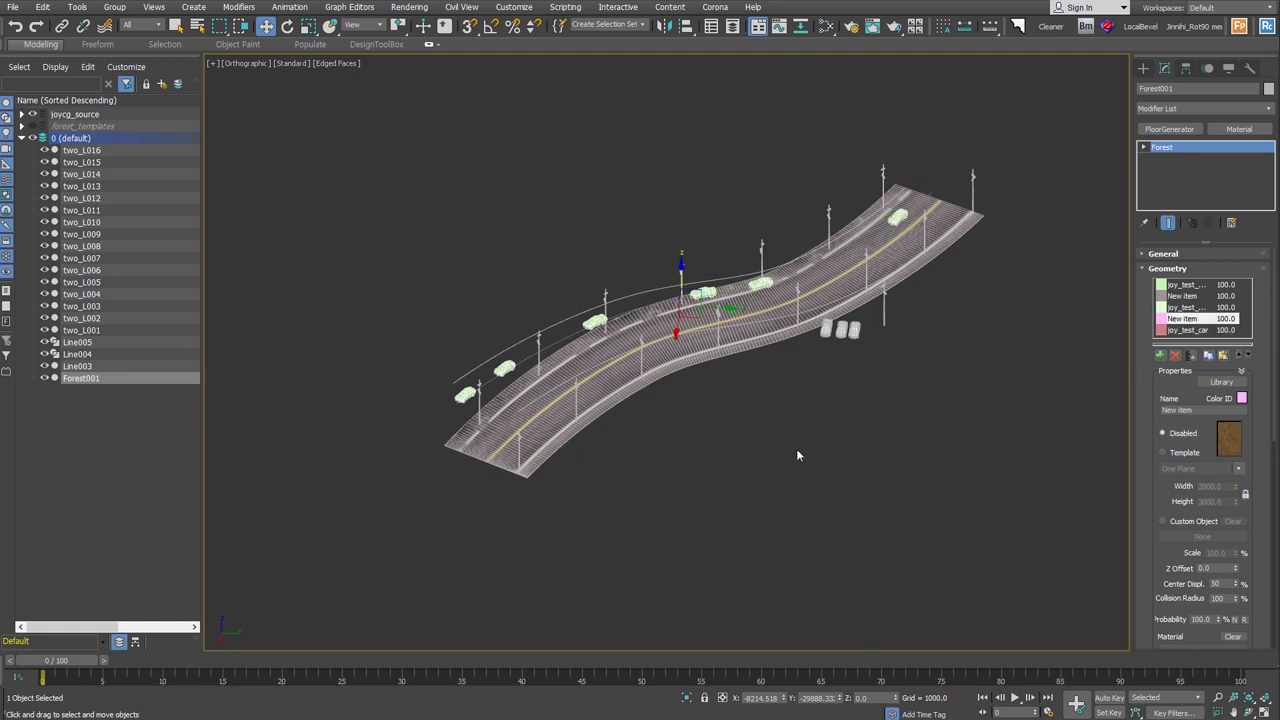
pyautogui.click(1170, 269)
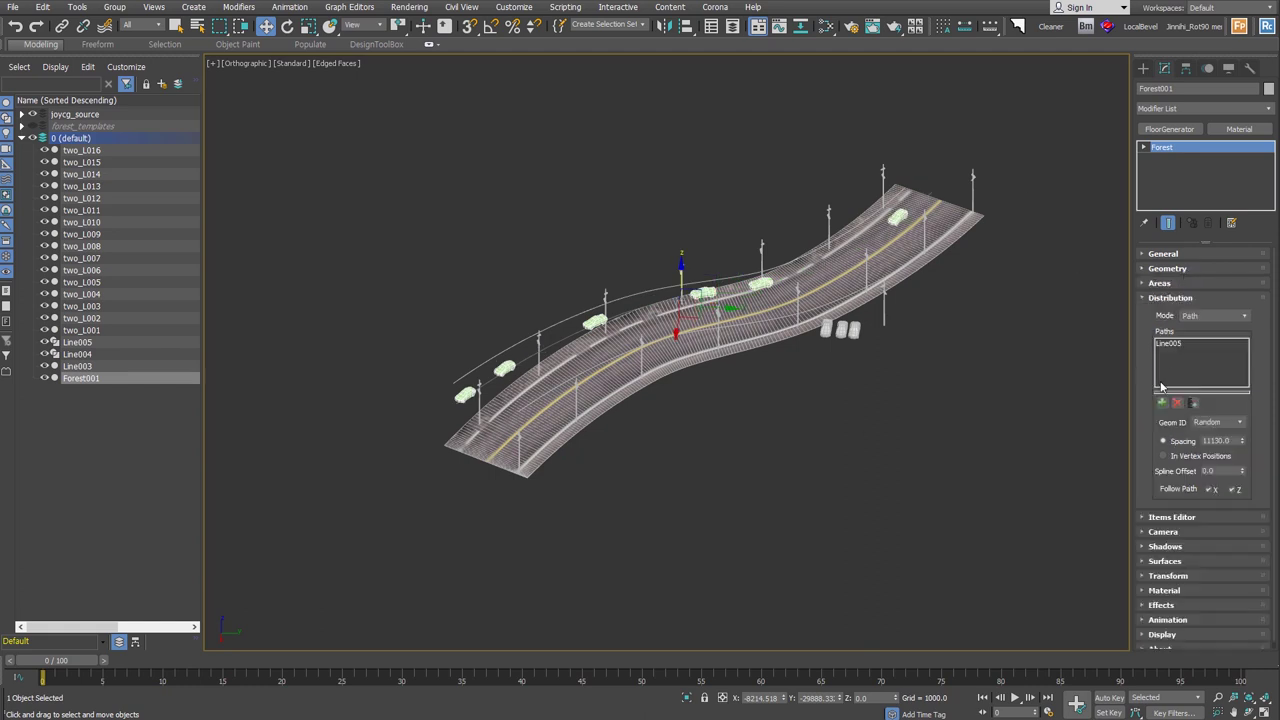
# Step: Pick the road Line003 as the Forest scatter surface
pyautogui.click(1193, 565)
pyautogui.scroll(-5, 1160, 384)
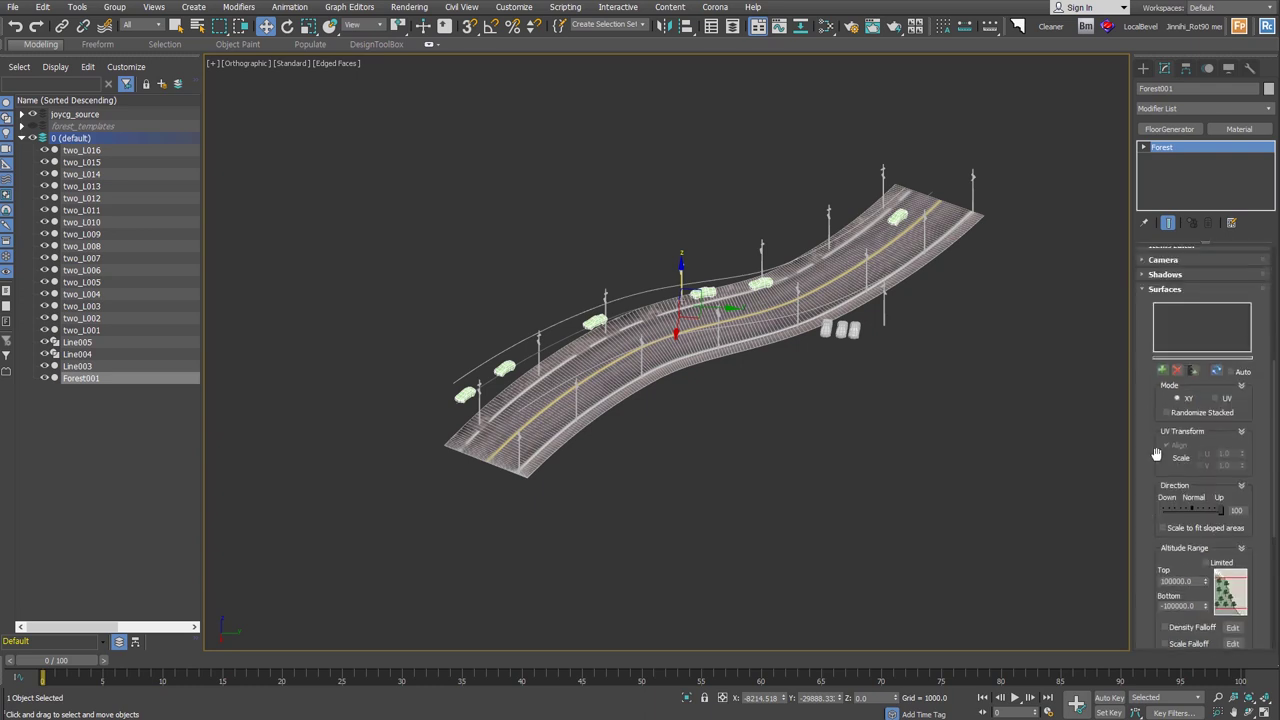
pyautogui.click(1162, 371)
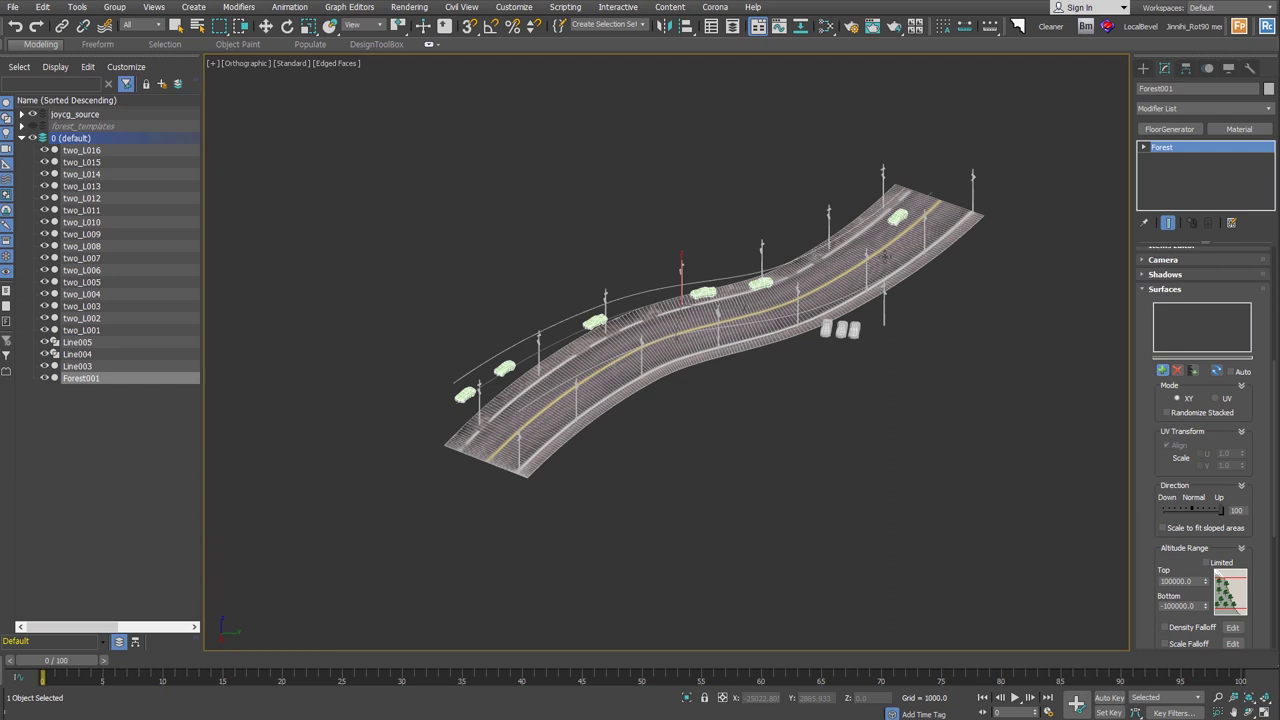
pyautogui.click(681, 265)
pyautogui.moveTo(775, 268)
pyautogui.keyDown('alt'); pyautogui.mouseDown(button='middle')
pyautogui.moveTo(727, 350)
pyautogui.moveTo(799, 322)
pyautogui.mouseUp(button='middle'); pyautogui.keyUp('alt')
pyautogui.scroll(5, 703, 314)
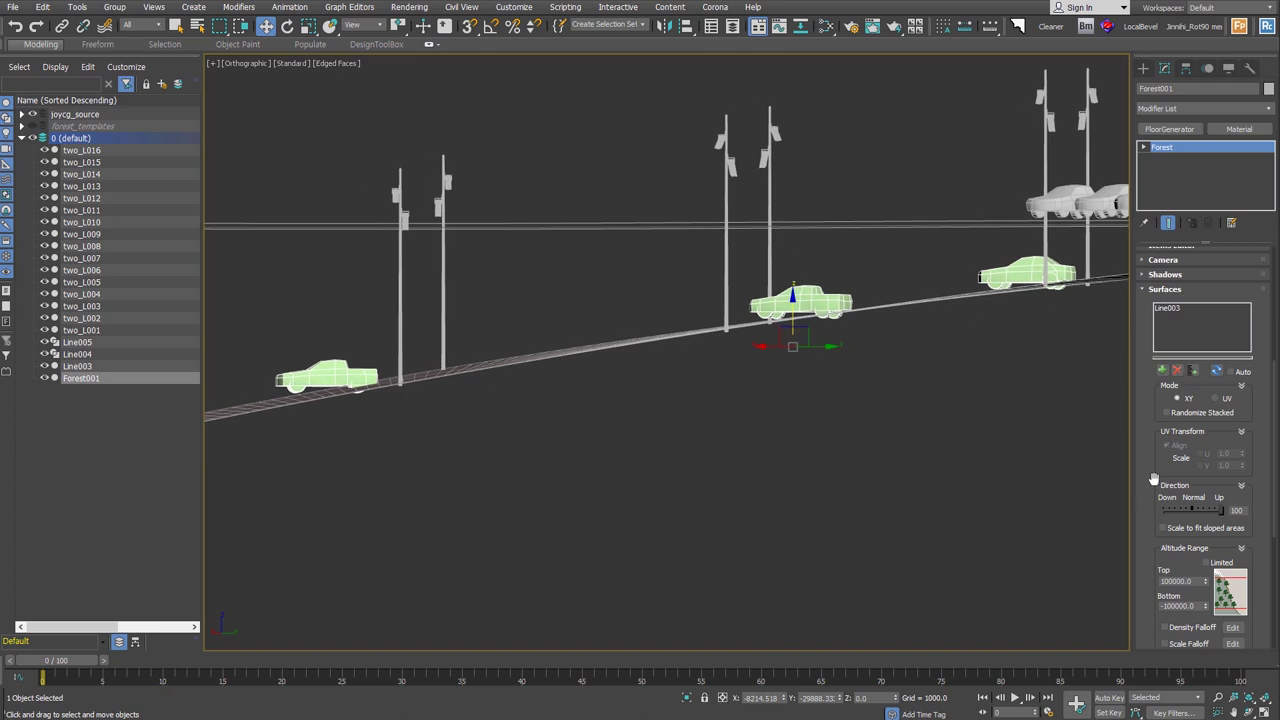
pyautogui.scroll(-2, 1168, 432)
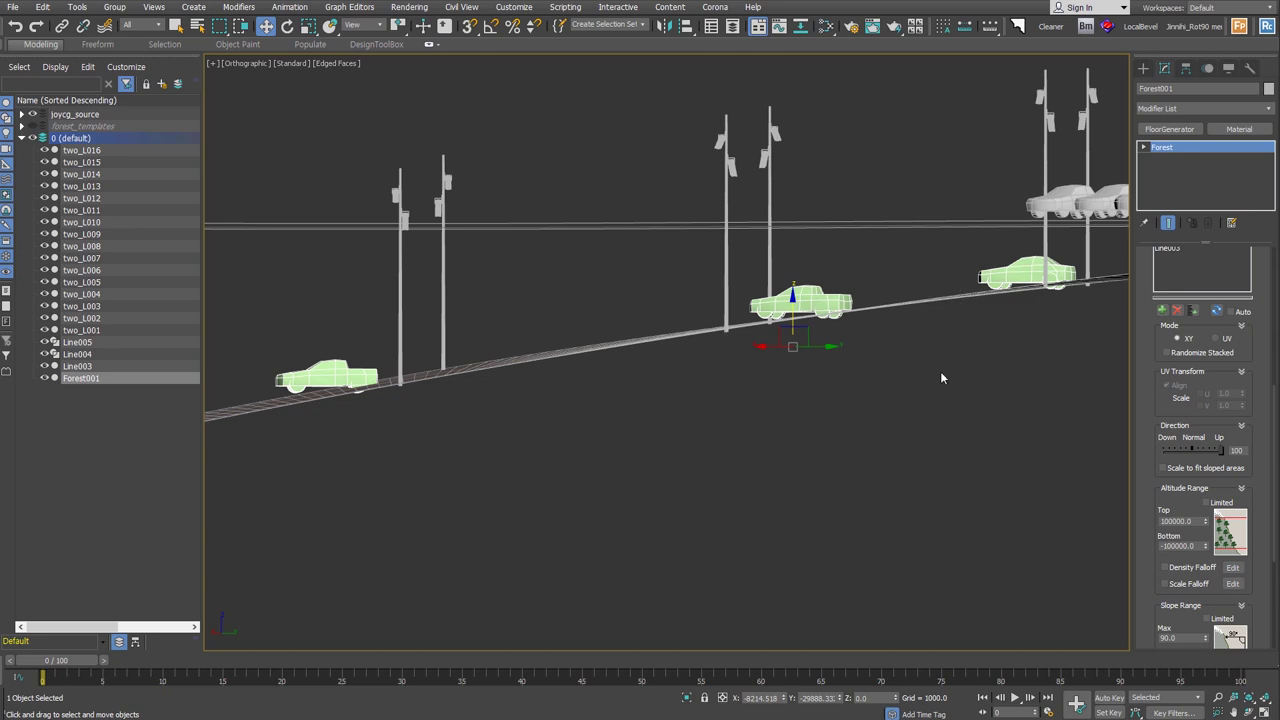
# Step: Set Direction to 0 (Normal) so the cars tilt with the road slope
pyautogui.click(1192, 451)
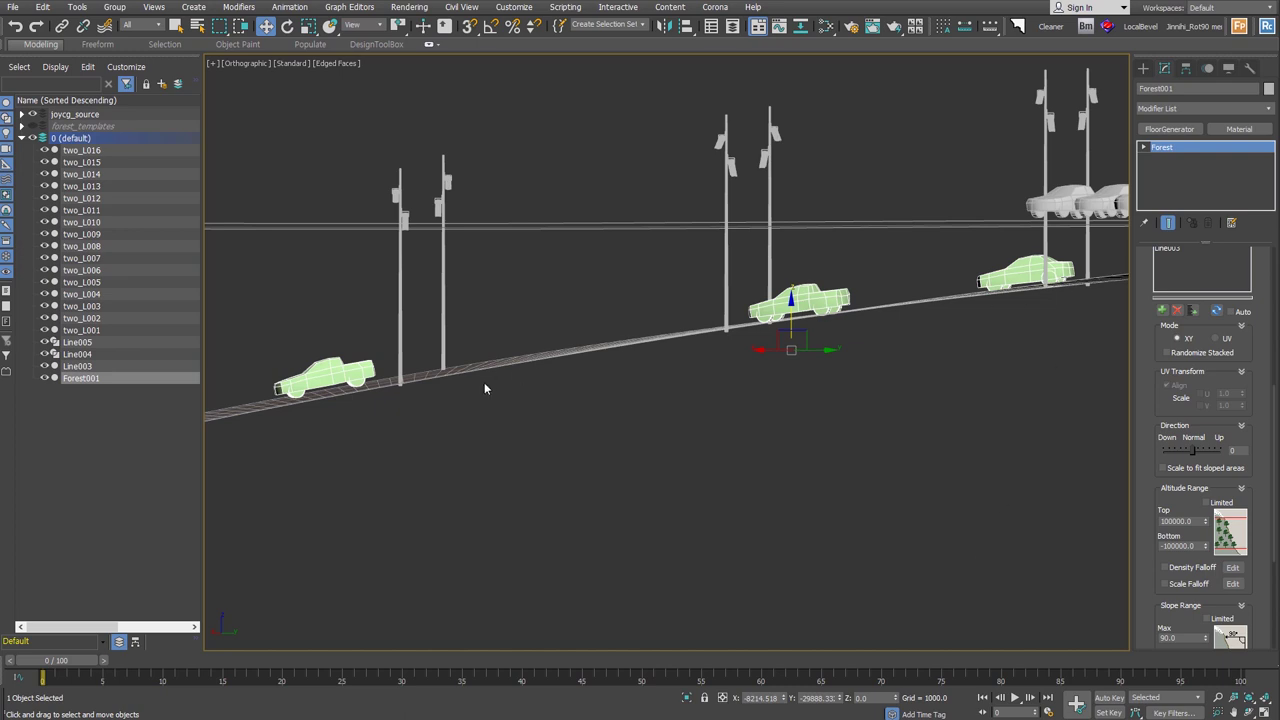
pyautogui.scroll(-5, 677, 429)
pyautogui.moveTo(677, 429)
pyautogui.keyDown('alt'); pyautogui.mouseDown(button='middle')
pyautogui.moveTo(760, 457)
pyautogui.moveTo(728, 463)
pyautogui.mouseUp(button='middle'); pyautogui.keyUp('alt')
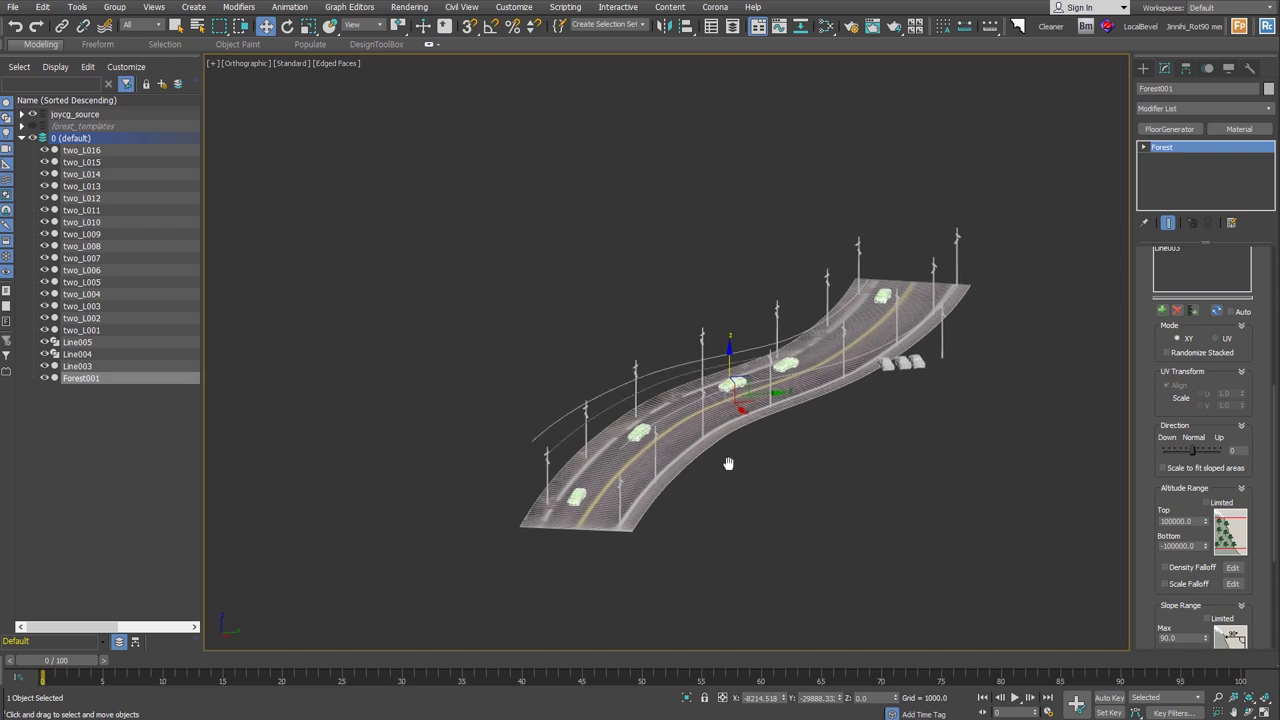
pyautogui.click(886, 364)
pyautogui.scroll(5, 886, 366)
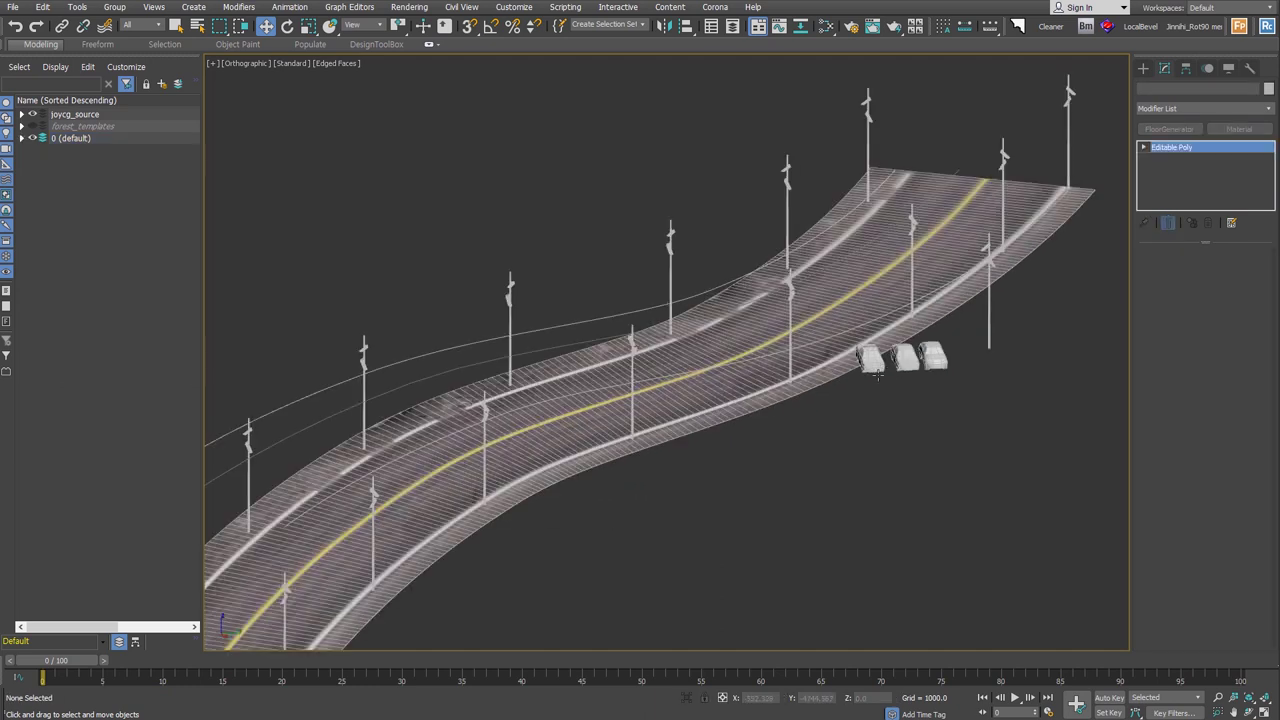
# Step: Space 4 instanced car copies along Line005 with Follow enabled using the Spacing Tool
pyautogui.moveTo(839, 484); pyautogui.dragTo(849, 466, button='middle')
pyautogui.scroll(-2, 860, 457)
pyautogui.click(77, 7)
pyautogui.moveTo(83, 292)
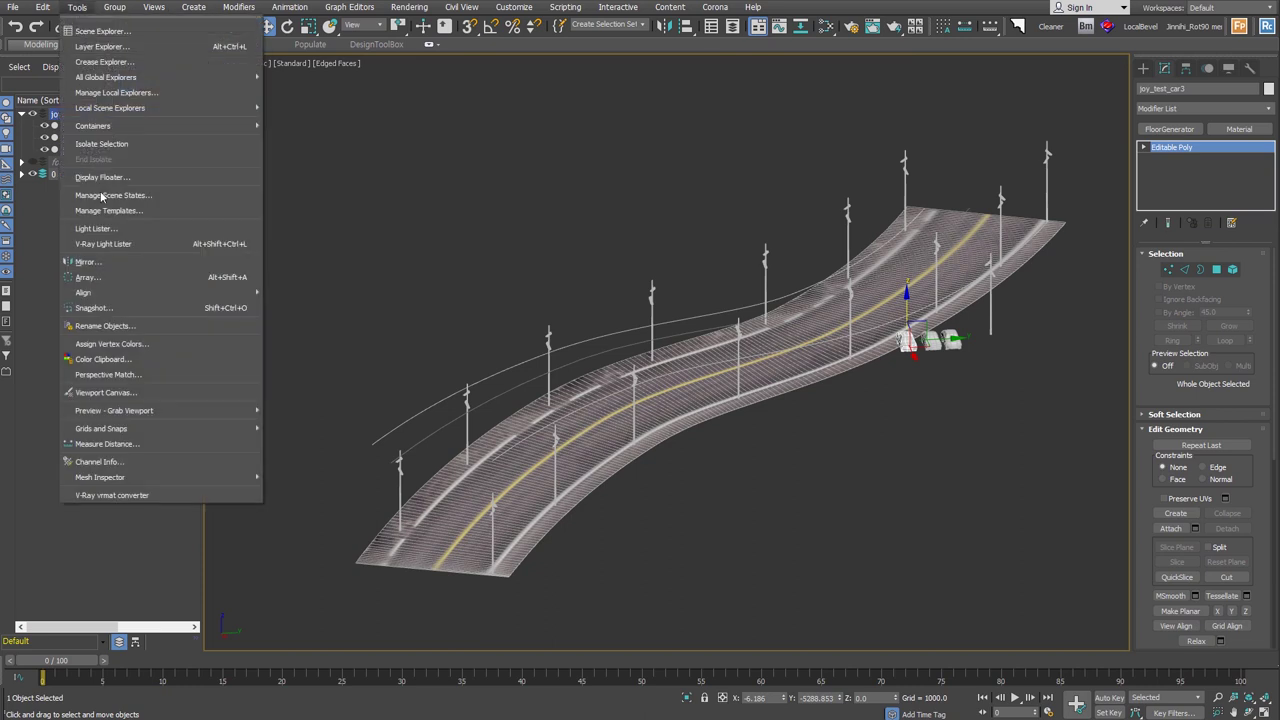
pyautogui.click(330, 344)
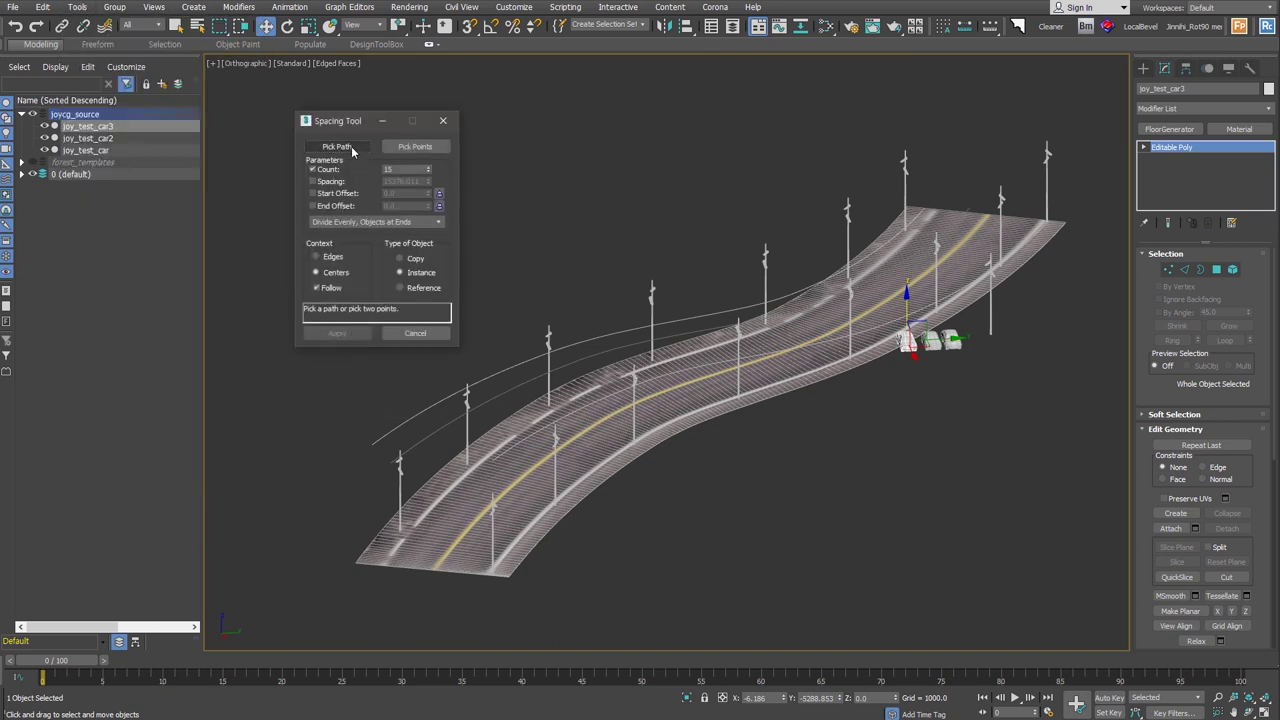
pyautogui.click(450, 407)
pyautogui.moveTo(428, 168); pyautogui.dragTo(431, 172)
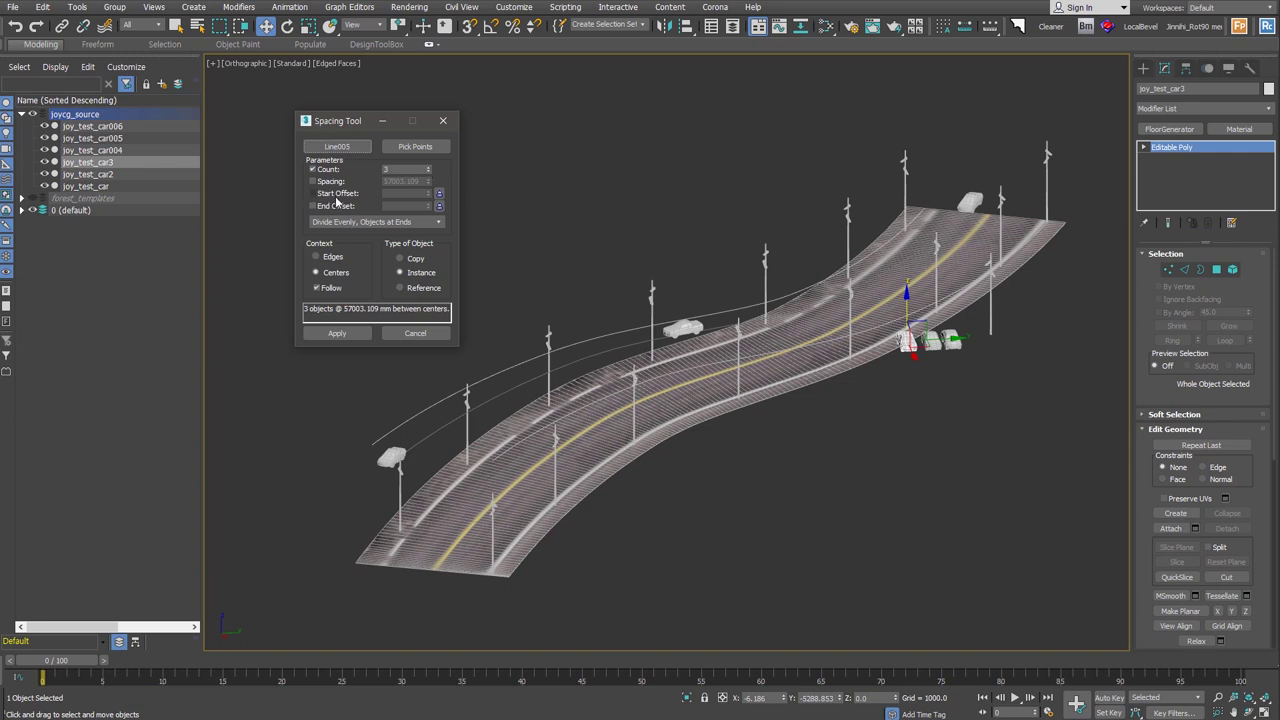
pyautogui.click(330, 288)
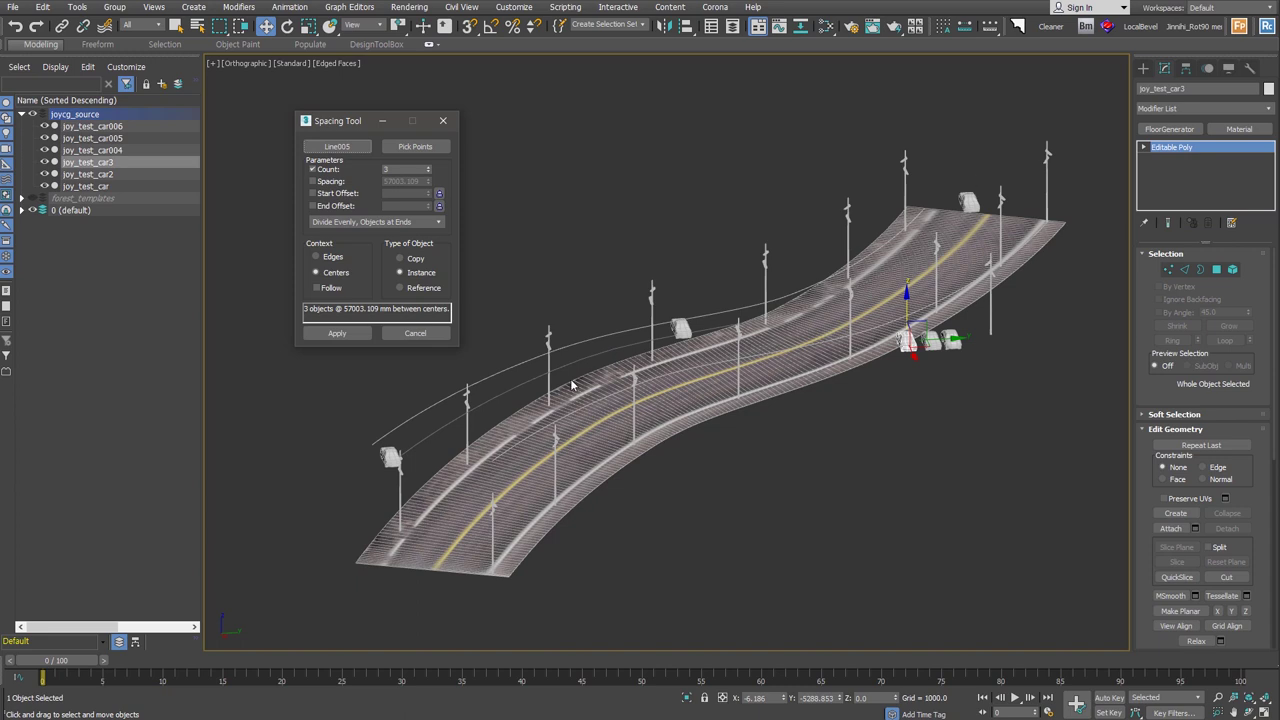
pyautogui.click(332, 289)
pyautogui.click(429, 168)
pyautogui.click(353, 334)
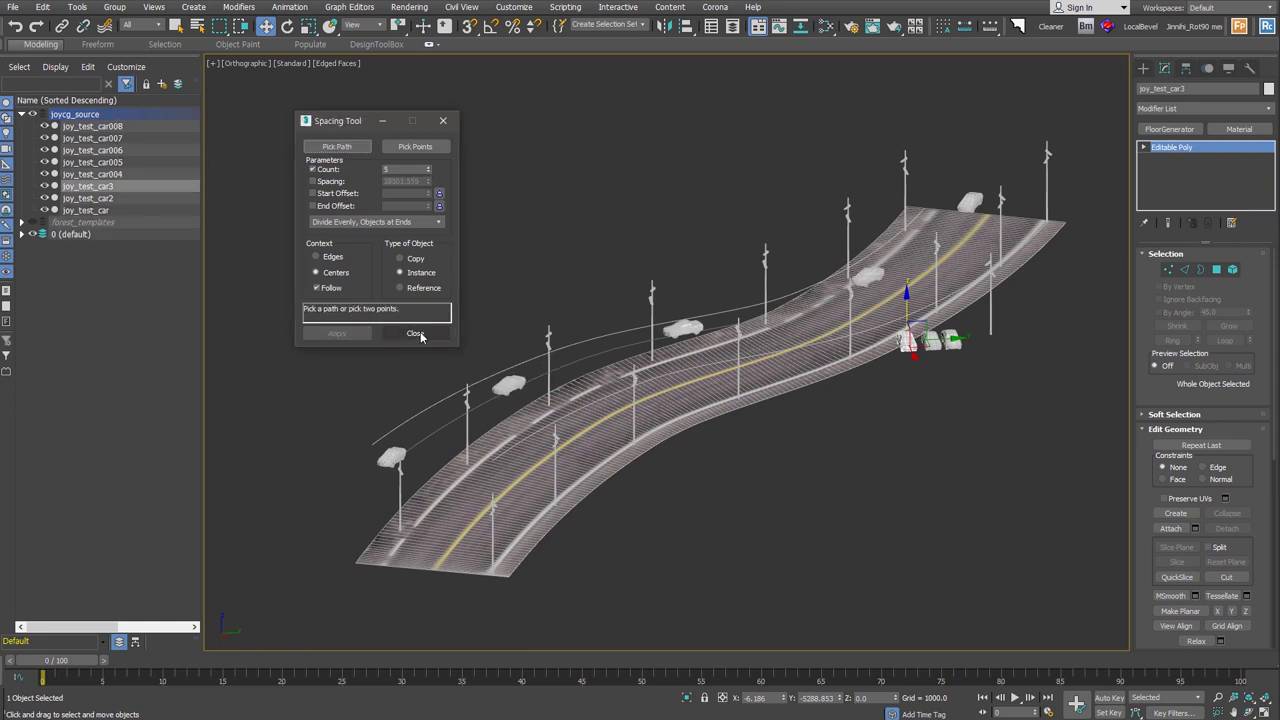
pyautogui.click(418, 334)
# Step: Delete joy_test_car008, the right car and joy_test_car006, then select joy_test_car007 and joy_test_car005
pyautogui.keyDown('alt'); pyautogui.moveTo(420, 338); pyautogui.dragTo(480, 335, button='middle'); pyautogui.keyUp('alt')
pyautogui.click(491, 333)
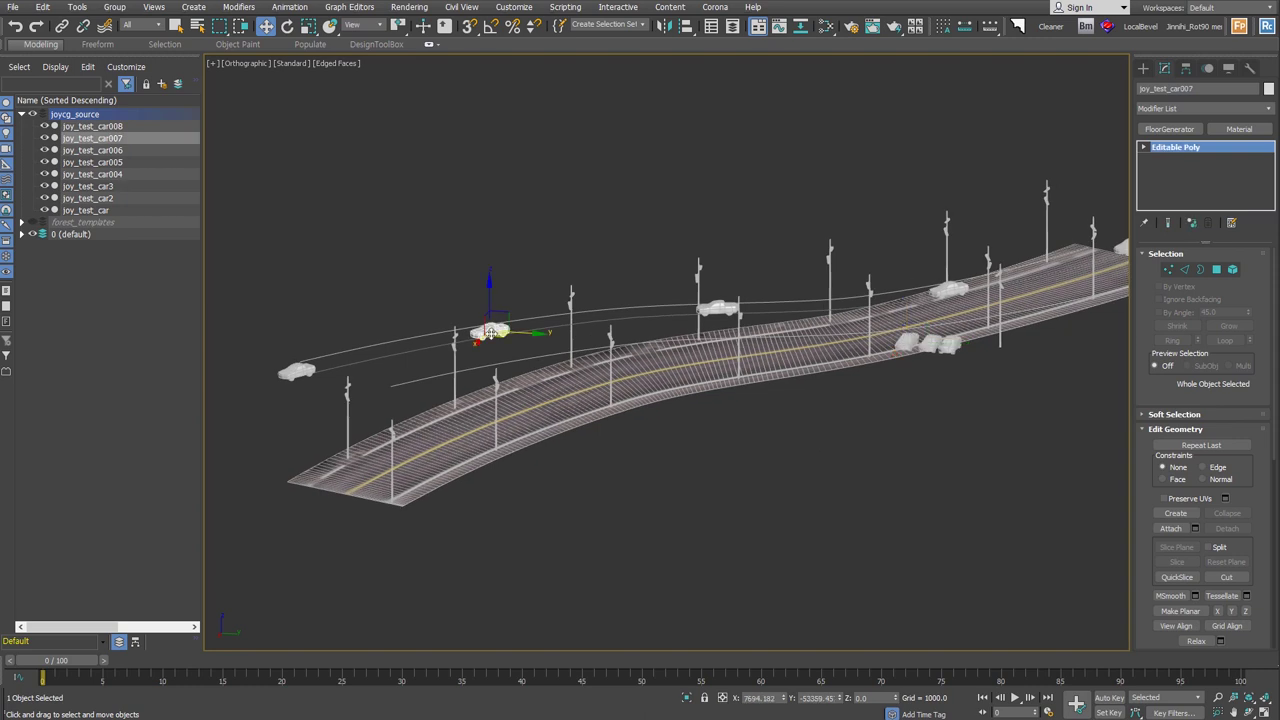
pyautogui.click(298, 371)
pyautogui.moveTo(1086, 245); pyautogui.dragTo(998, 270, button='middle')
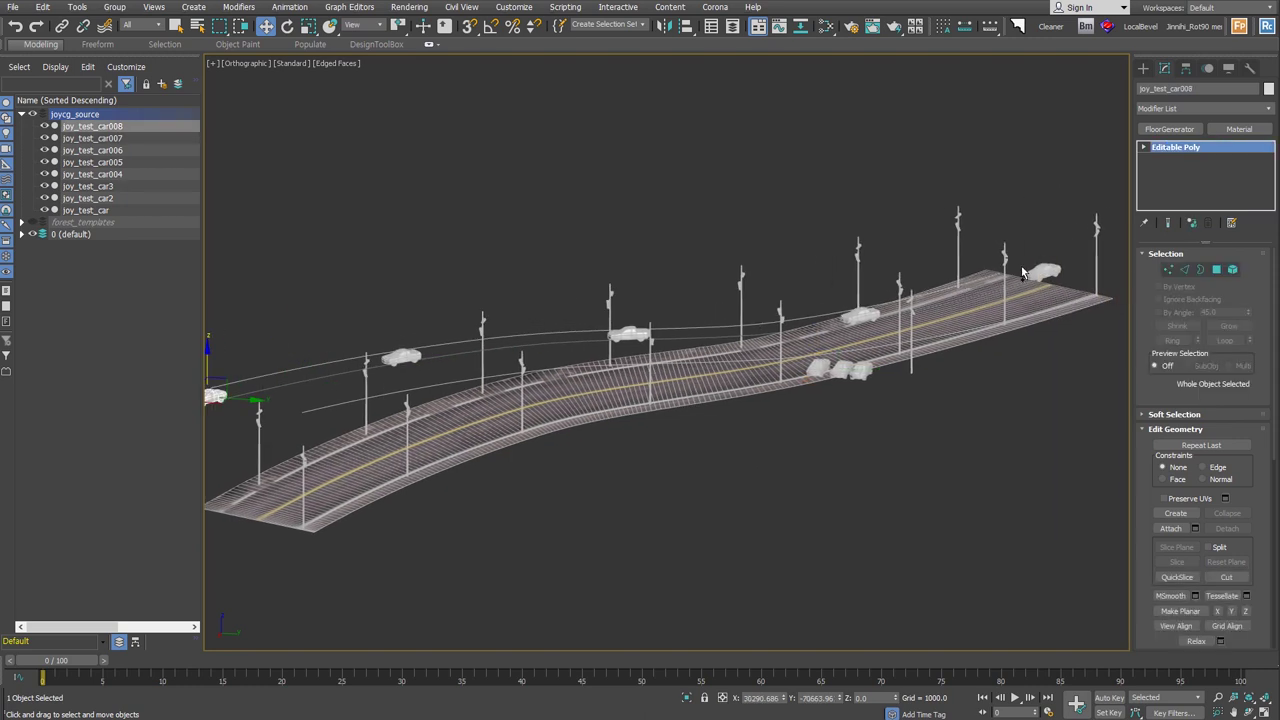
pyautogui.keyDown('ctrl'); pyautogui.click(1045, 270); pyautogui.keyUp('ctrl')
pyautogui.press('Delete')
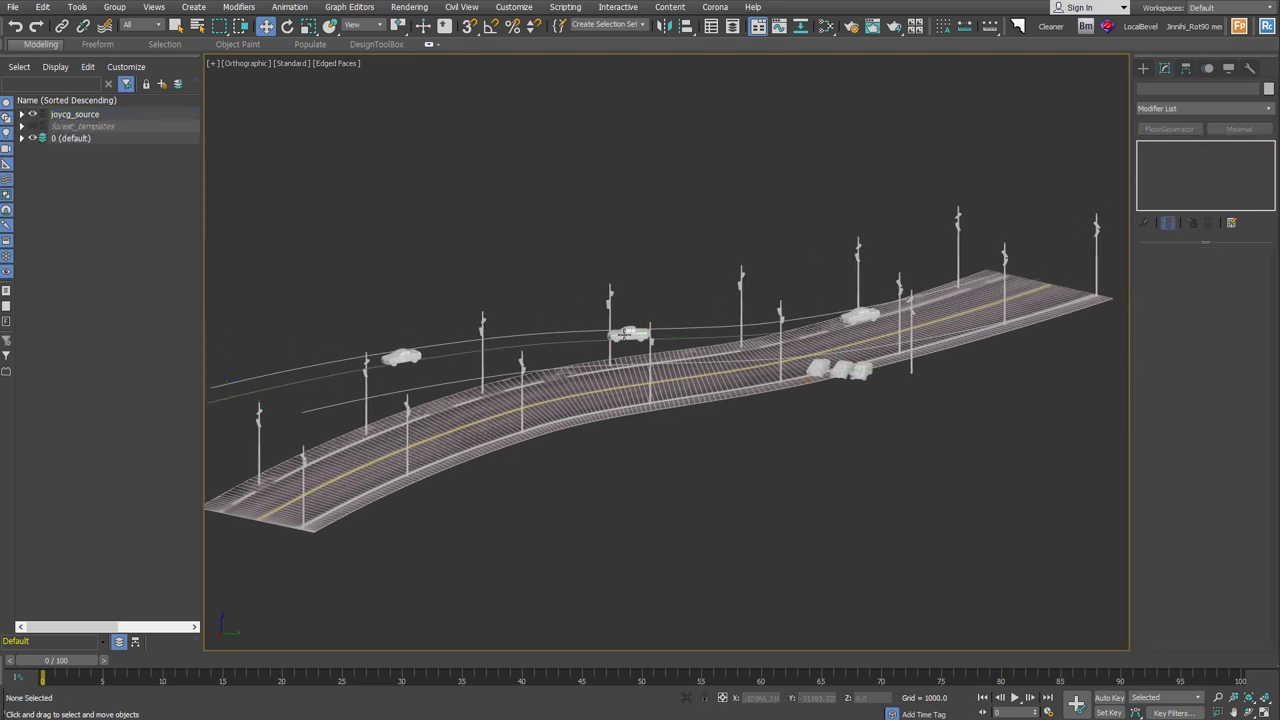
pyautogui.click(625, 334)
pyautogui.press('Delete')
pyautogui.click(400, 357)
pyautogui.moveTo(833, 426)
pyautogui.keyDown('alt'); pyautogui.mouseDown(button='middle')
pyautogui.moveTo(843, 371)
pyautogui.moveTo(791, 422)
pyautogui.mouseUp(button='middle'); pyautogui.keyUp('alt')
pyautogui.keyDown('ctrl'); pyautogui.click(843, 371); pyautogui.keyUp('ctrl')
# Step: Glue joy_test_car007 and joy_test_car005 onto the Line003 road surface with the Glue utility
pyautogui.click(1249, 68)
pyautogui.click(1237, 359)
pyautogui.click(525, 436)
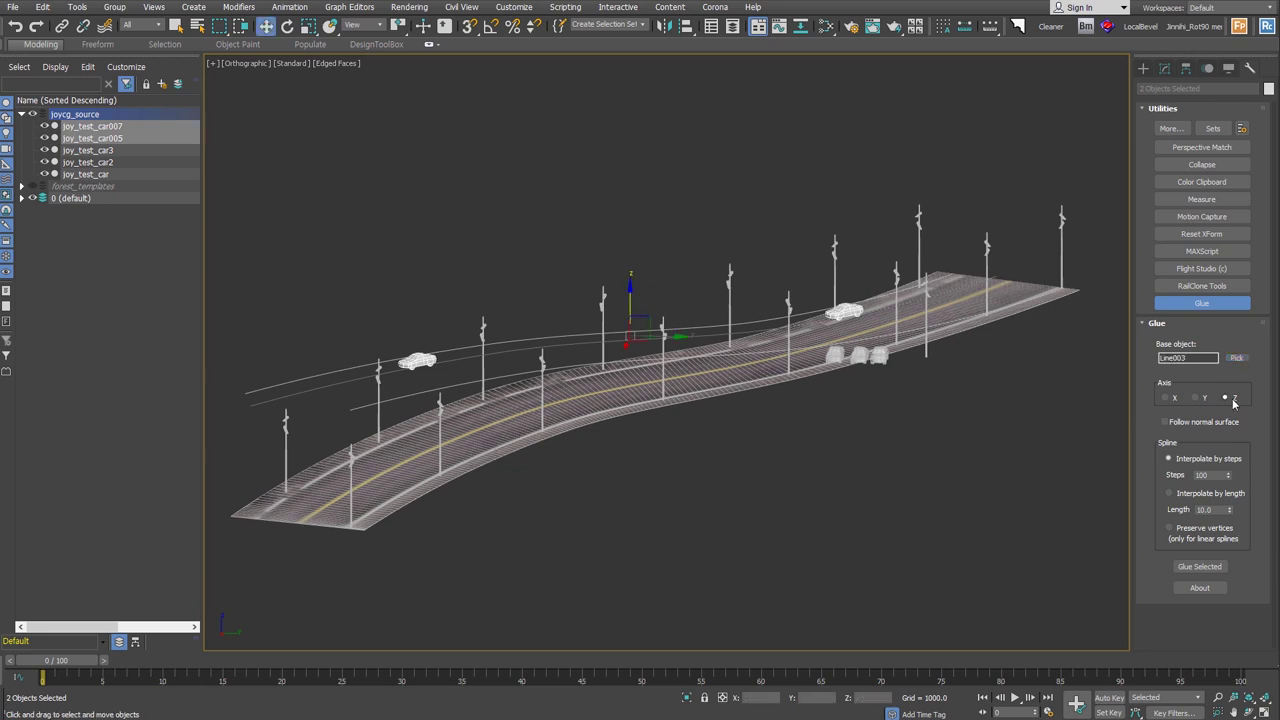
pyautogui.moveTo(951, 449)
pyautogui.keyDown('alt'); pyautogui.mouseDown(button='middle')
pyautogui.moveTo(763, 374)
pyautogui.moveTo(1085, 302)
pyautogui.mouseUp(button='middle'); pyautogui.keyUp('alt')
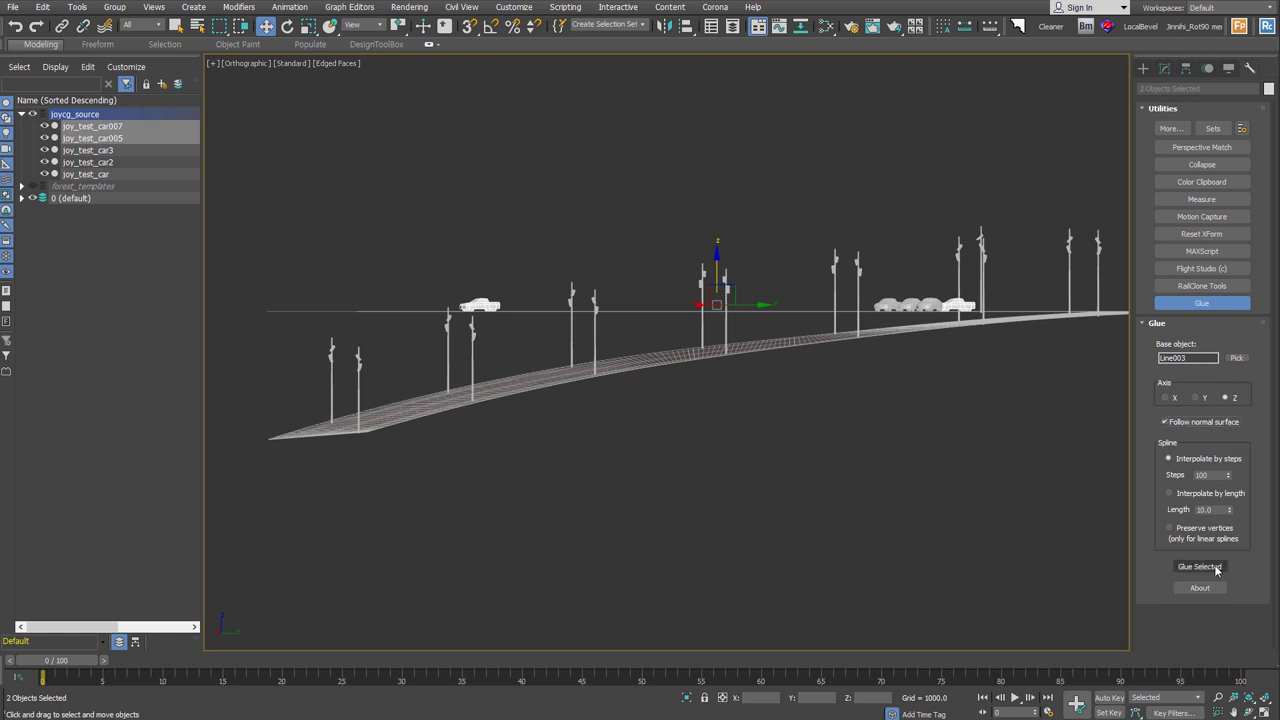
pyautogui.click(1199, 567)
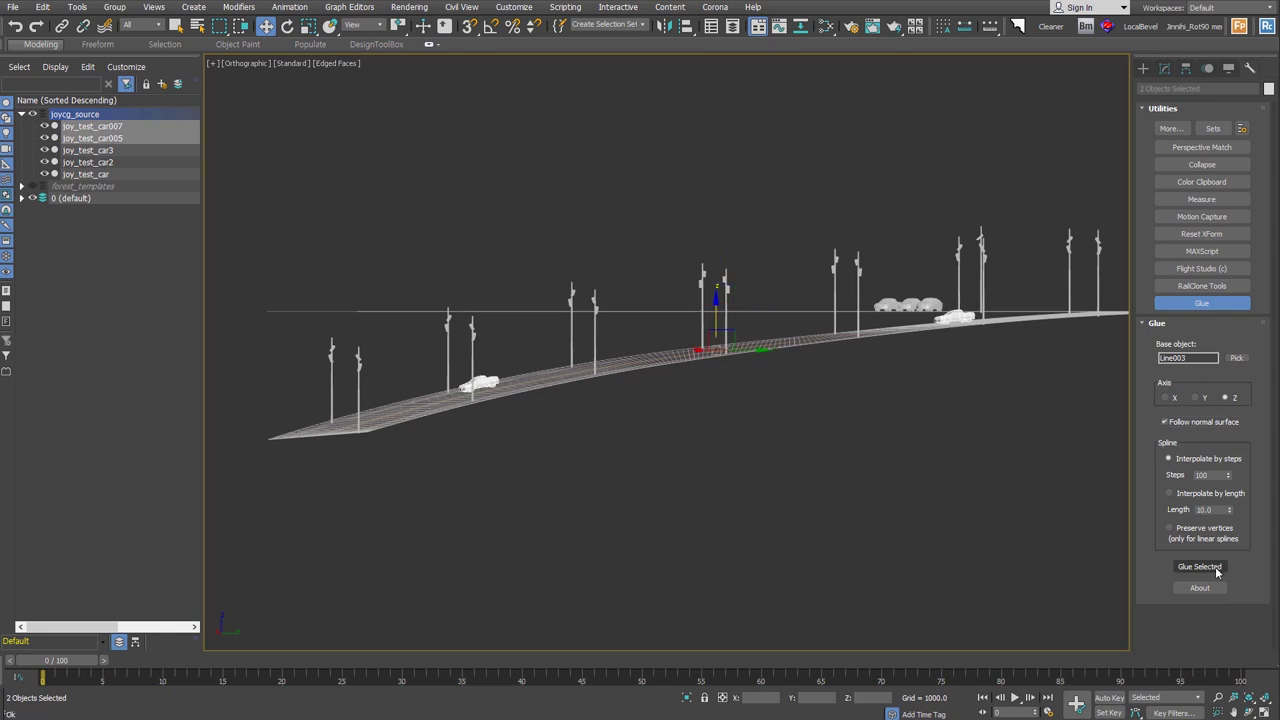
pyautogui.scroll(2, 470, 390)
pyautogui.scroll(8, 523, 382)
pyautogui.scroll(-1, 523, 382)
pyautogui.scroll(-5, 696, 400)
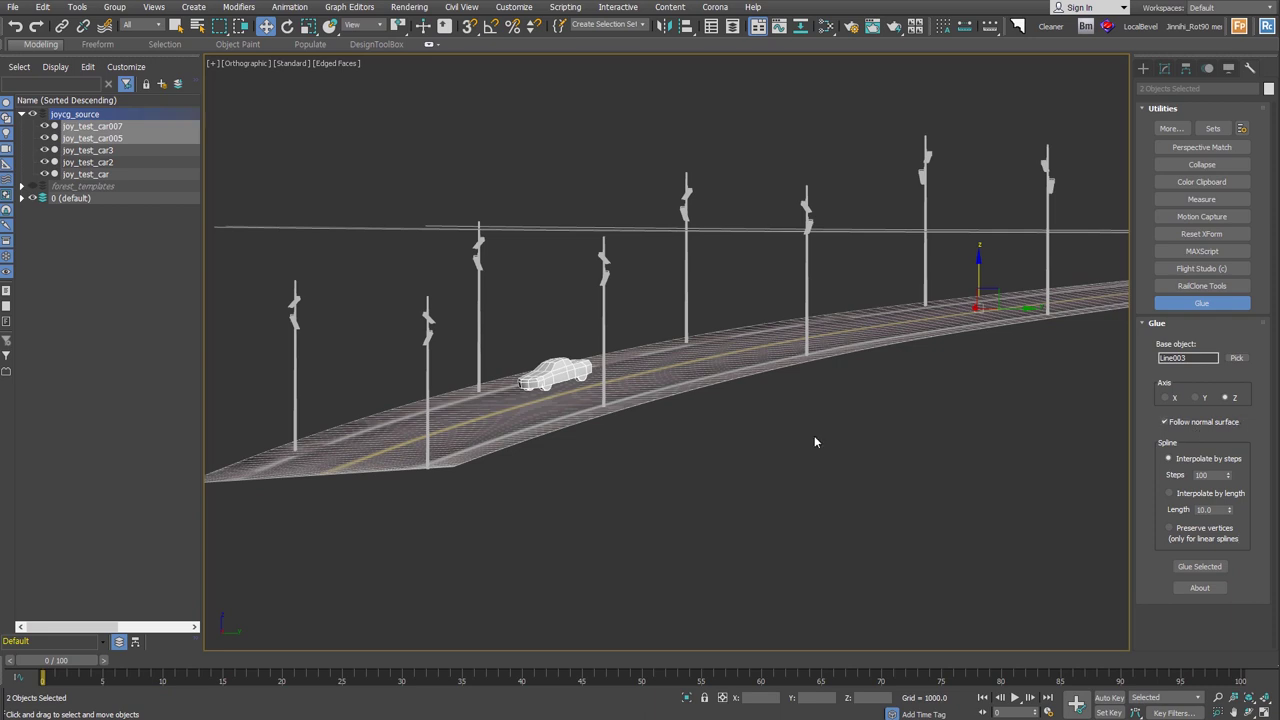
pyautogui.scroll(-3, 700, 430)
pyautogui.keyDown('alt'); pyautogui.moveTo(650, 426); pyautogui.dragTo(651, 462, button='middle'); pyautogui.keyUp('alt')
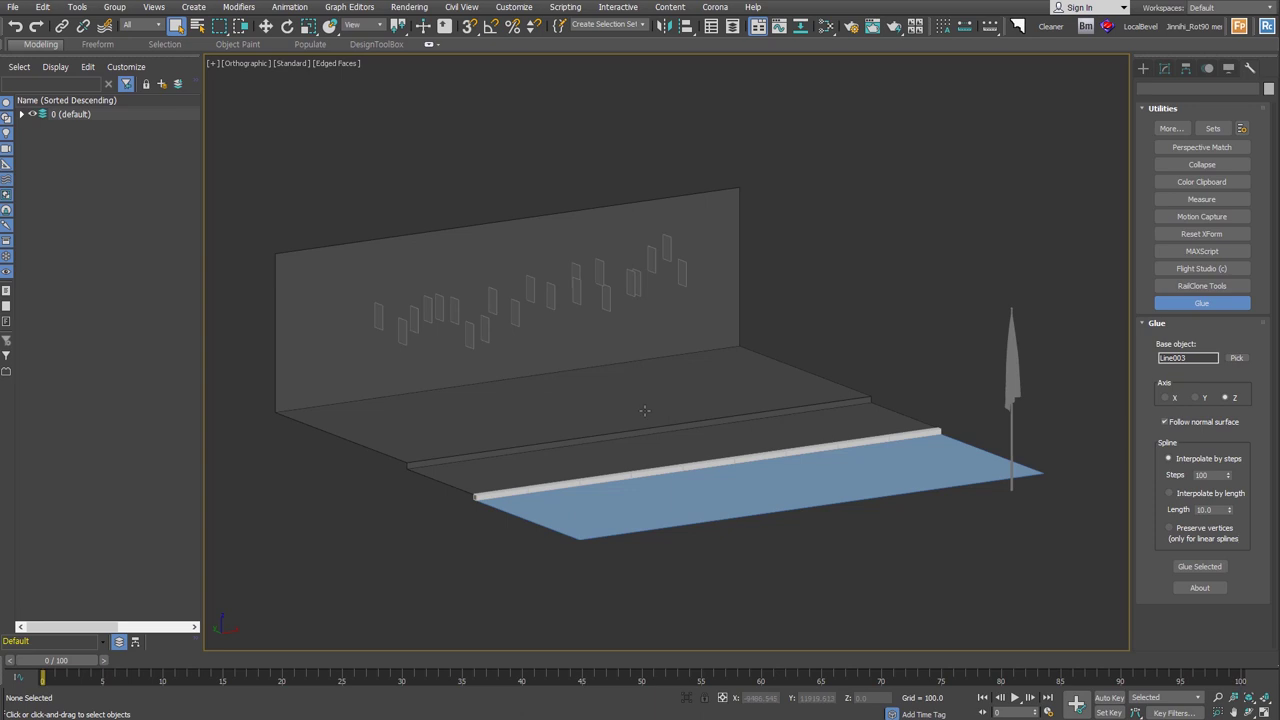
# Step: In Top view, Shift-move flag001 to make a row of 3 instanced copies
pyautogui.press('t')
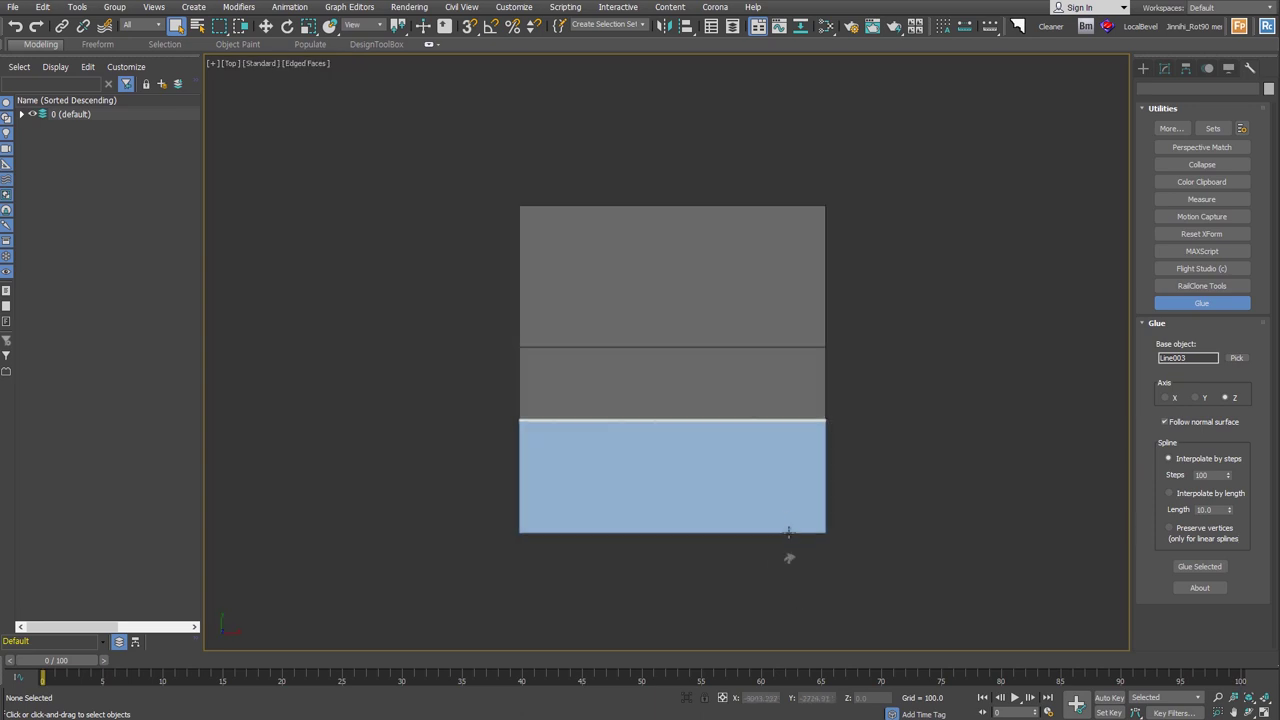
pyautogui.click(789, 553)
pyautogui.rightClick(809, 543)
pyautogui.click(835, 556)
pyautogui.moveTo(790, 552); pyautogui.dragTo(805, 267)
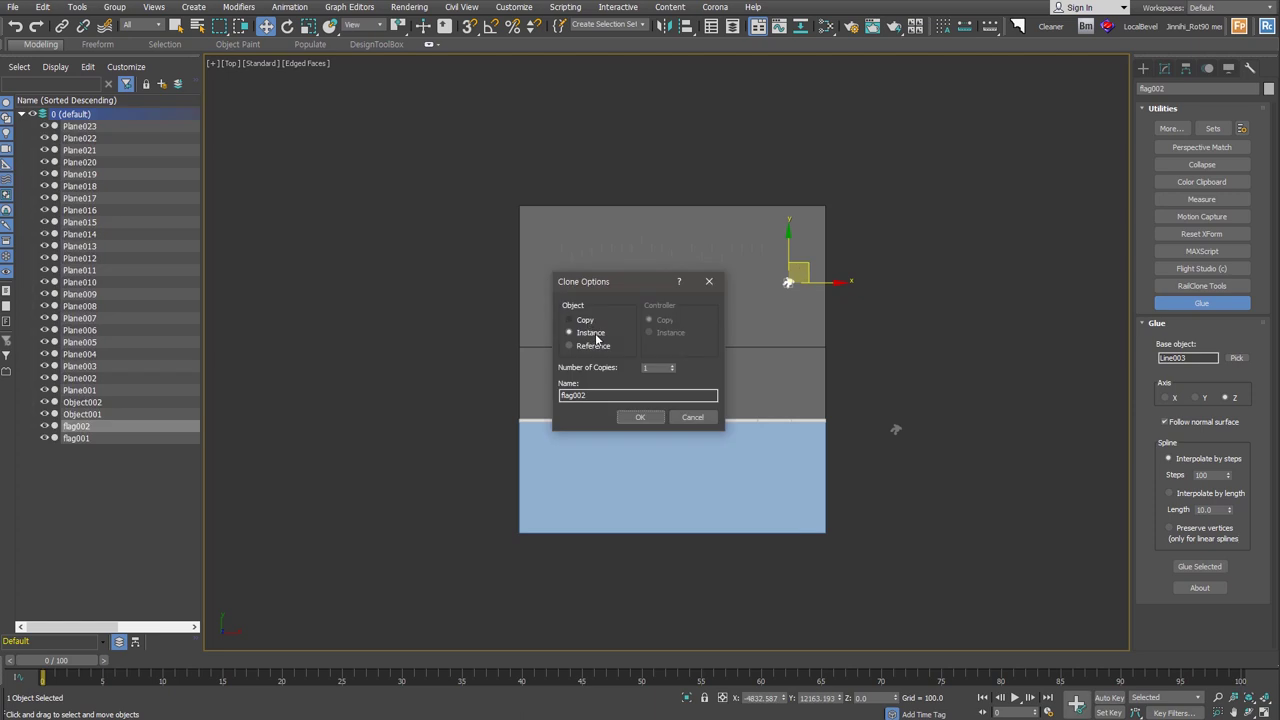
pyautogui.click(640, 417)
pyautogui.moveTo(803, 264)
pyautogui.mouseDown()
pyautogui.moveTo(809, 283)
pyautogui.moveTo(731, 283)
pyautogui.mouseUp()
pyautogui.write('3')
pyautogui.press('Return')
# Step: Clone the four-flag row downward twice, the last row over the blue plane
pyautogui.moveTo(794, 437)
pyautogui.keyDown('alt'); pyautogui.mouseDown(button='middle')
pyautogui.moveTo(789, 343)
pyautogui.moveTo(611, 380)
pyautogui.mouseUp(button='middle'); pyautogui.keyUp('alt')
pyautogui.moveTo(611, 380); pyautogui.dragTo(558, 297)
pyautogui.keyDown('alt'); pyautogui.moveTo(558, 297); pyautogui.dragTo(596, 316, button='middle'); pyautogui.keyUp('alt')
pyautogui.press('t')
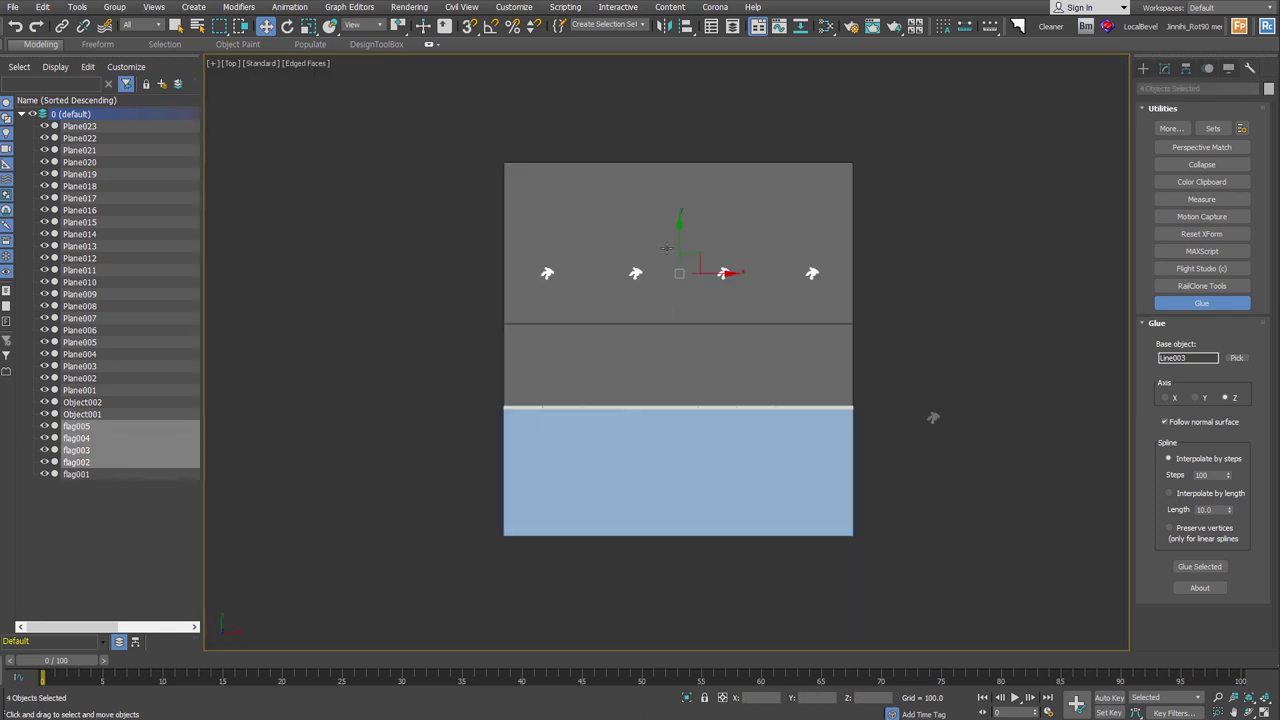
pyautogui.keyDown('shift'); pyautogui.moveTo(680, 226); pyautogui.dragTo(680, 305); pyautogui.keyUp('shift')
pyautogui.press('Return')
pyautogui.keyDown('shift'); pyautogui.moveTo(705, 378); pyautogui.dragTo(705, 497); pyautogui.keyUp('shift')
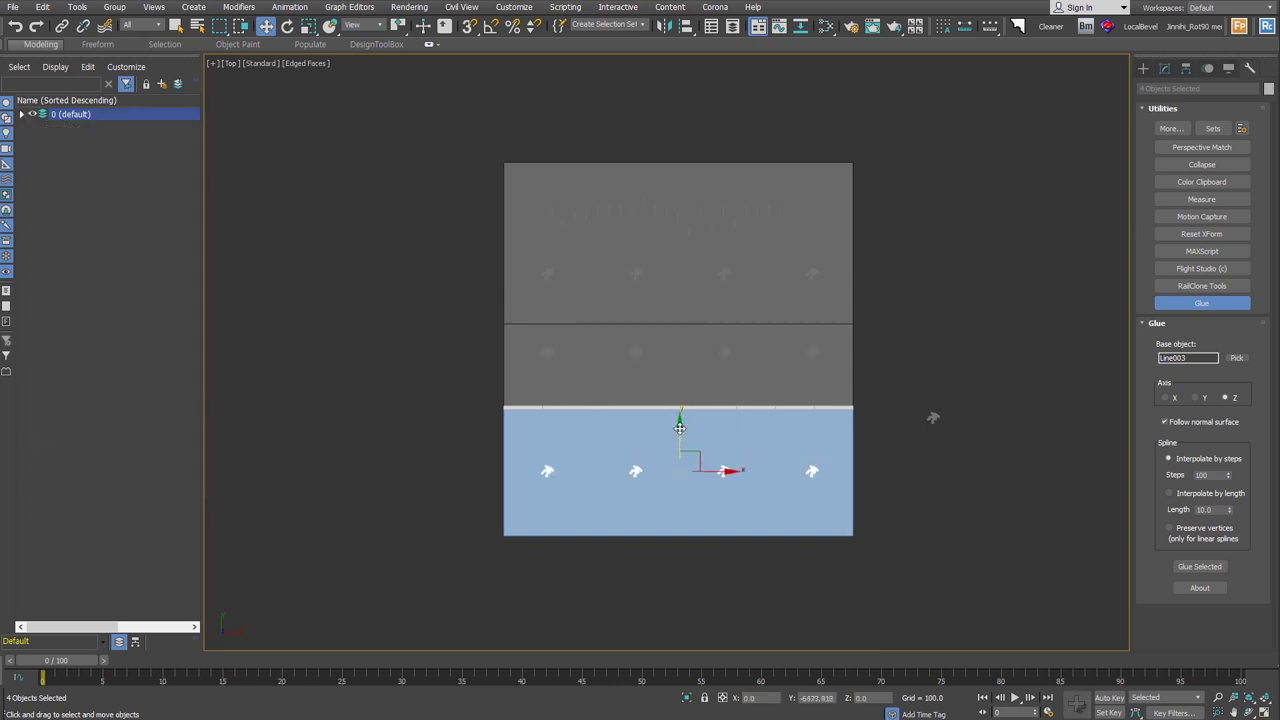
pyautogui.press('Return')
pyautogui.keyDown('alt'); pyautogui.moveTo(699, 504); pyautogui.dragTo(565, 455, button='middle'); pyautogui.keyUp('alt')
# Step: Select the twelve copied flags
pyautogui.click(565, 455)
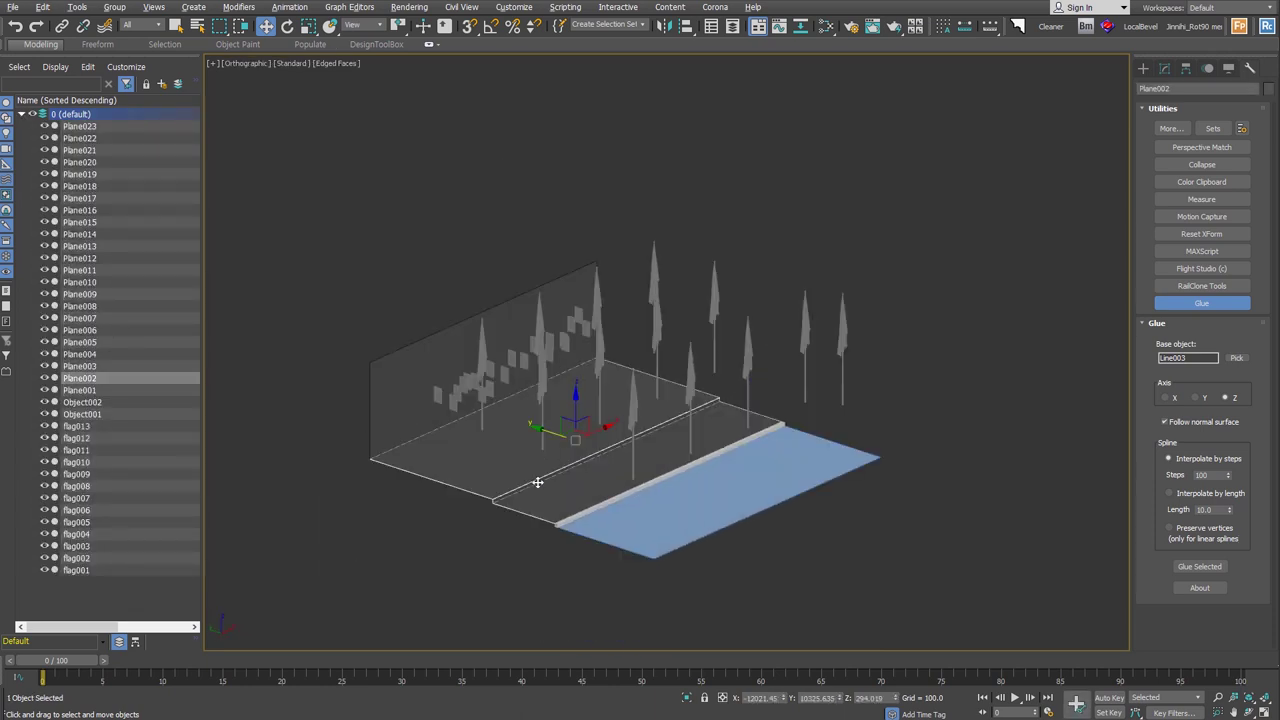
pyautogui.click(669, 527)
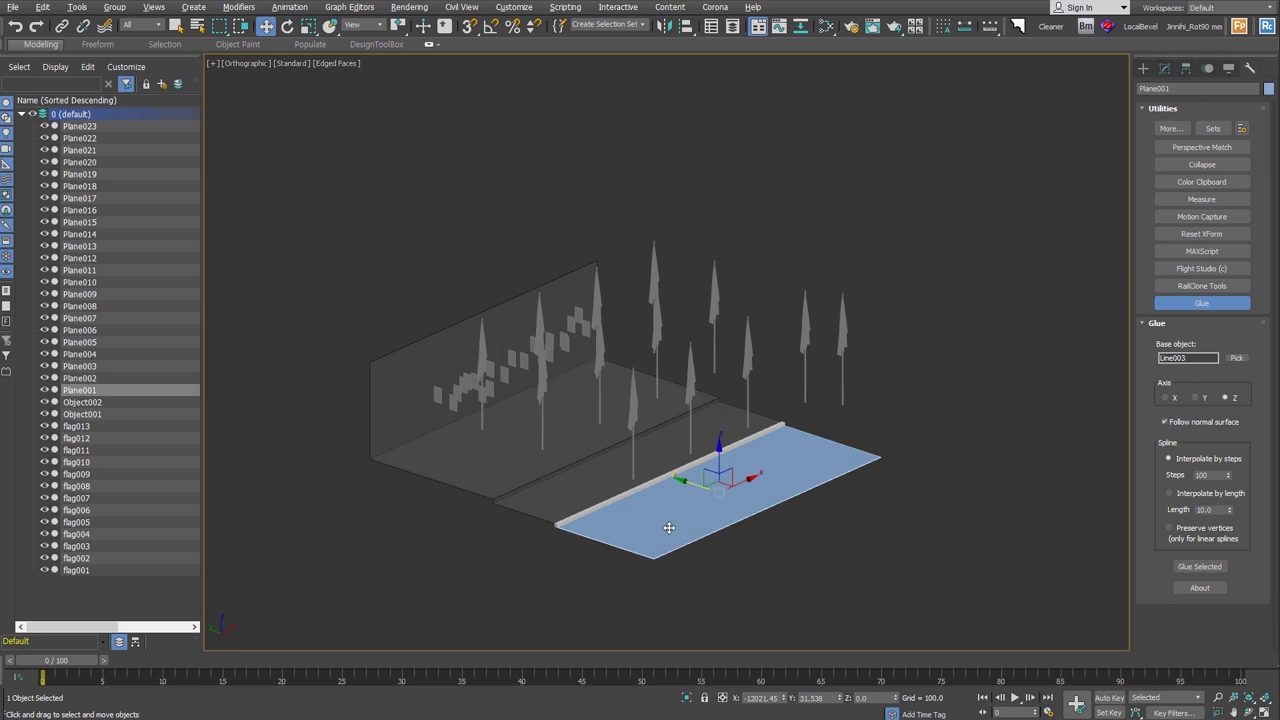
pyautogui.keyDown('alt'); pyautogui.moveTo(669, 527); pyautogui.dragTo(890, 293, button='middle'); pyautogui.keyUp('alt')
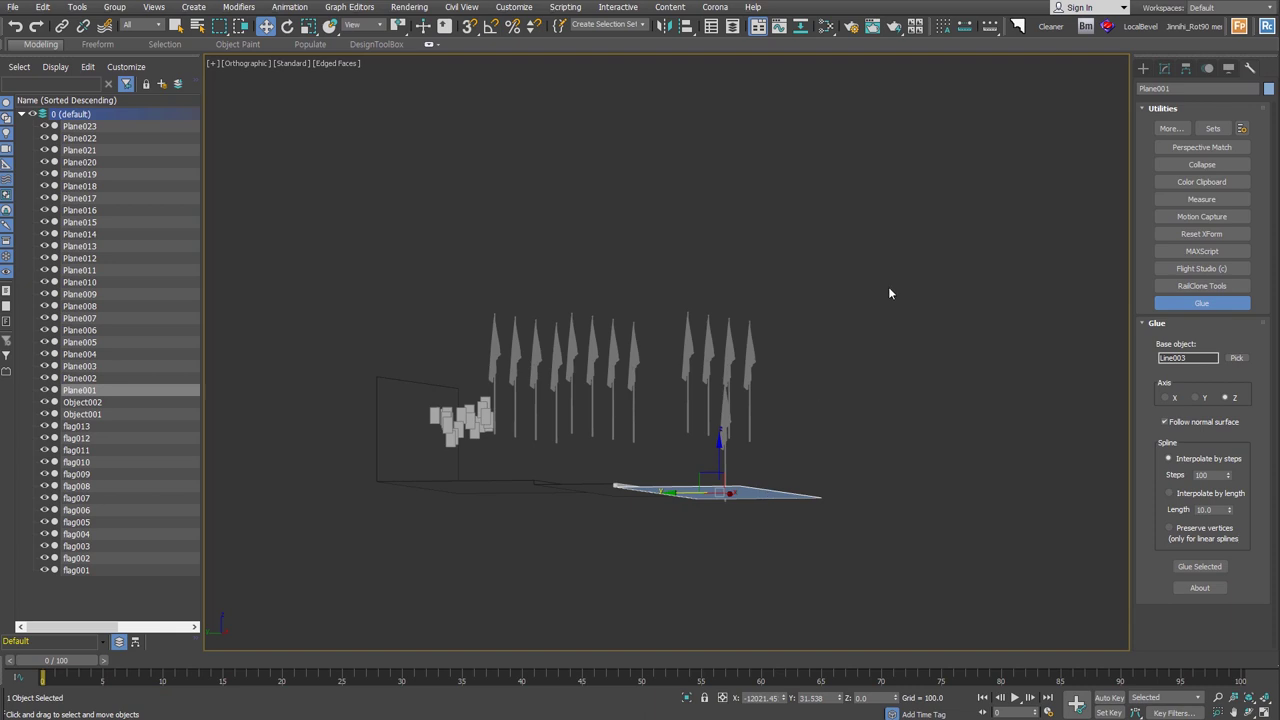
pyautogui.moveTo(480, 346); pyautogui.dragTo(712, 482)
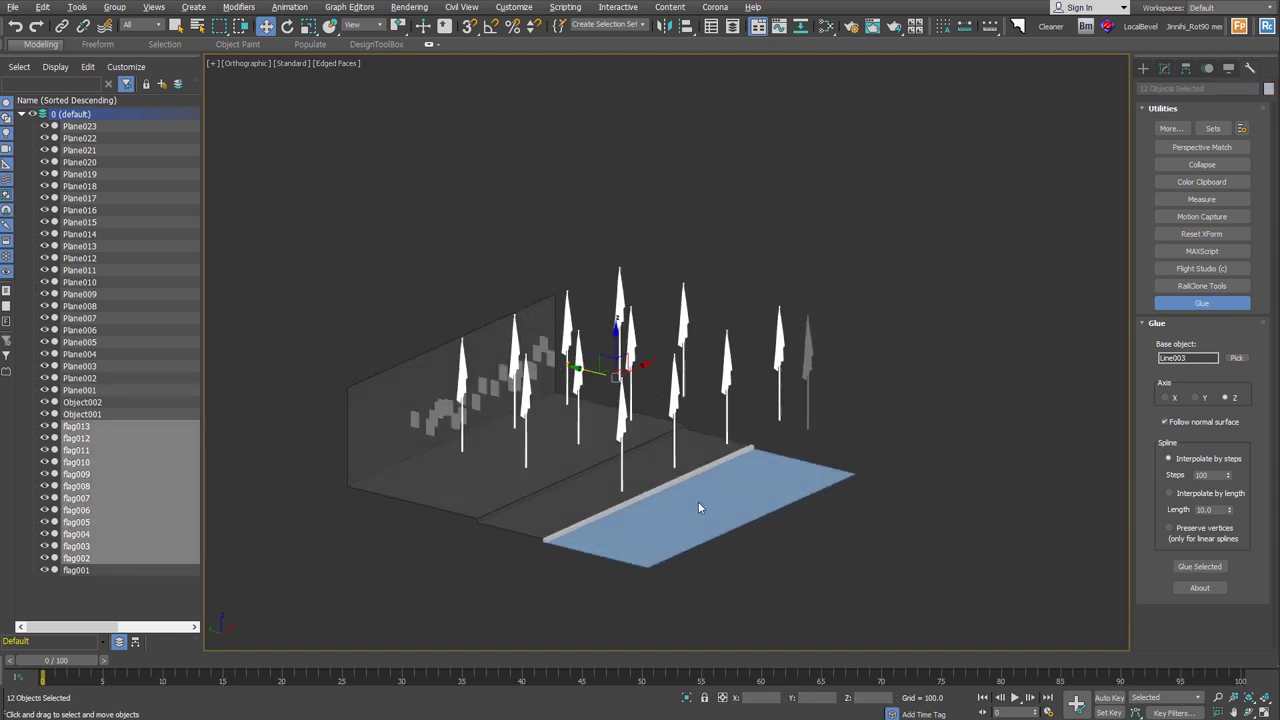
pyautogui.keyDown('alt'); pyautogui.moveTo(712, 482); pyautogui.dragTo(1237, 307, button='middle'); pyautogui.keyUp('alt')
# Step: Glue the flags onto Plane002 with Follow normal surface turned off
pyautogui.click(1237, 357)
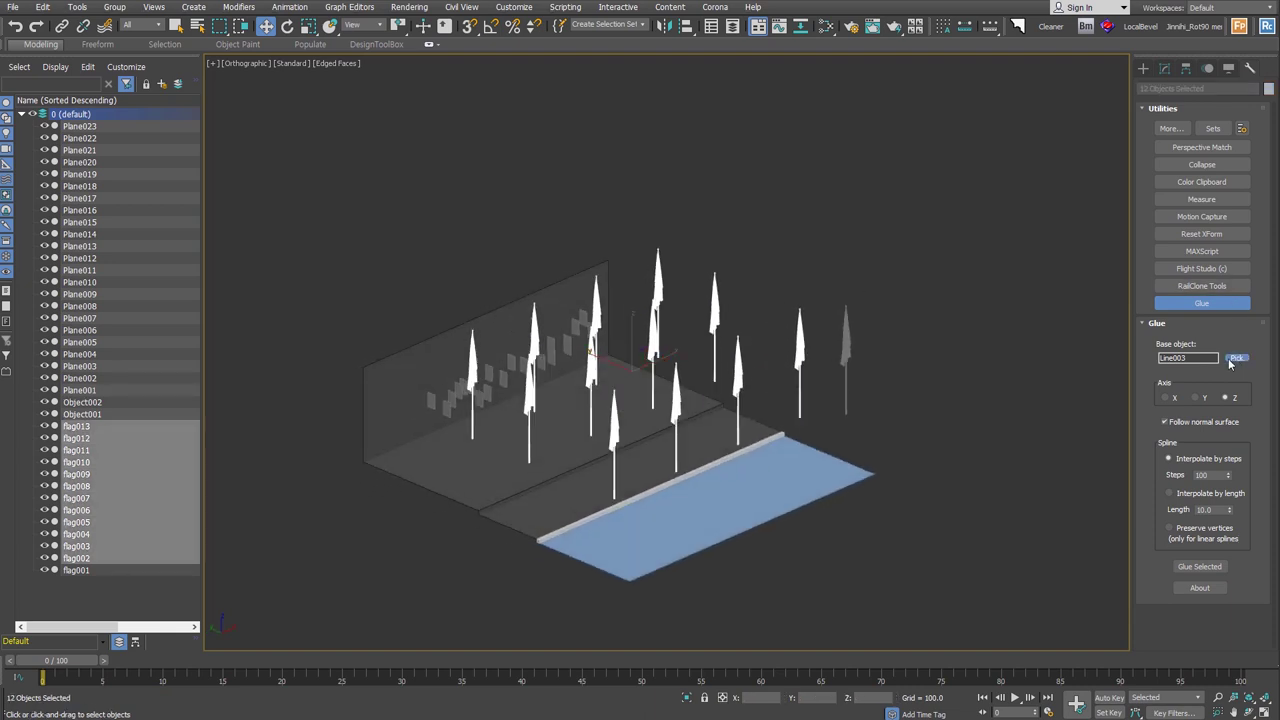
pyautogui.click(516, 494)
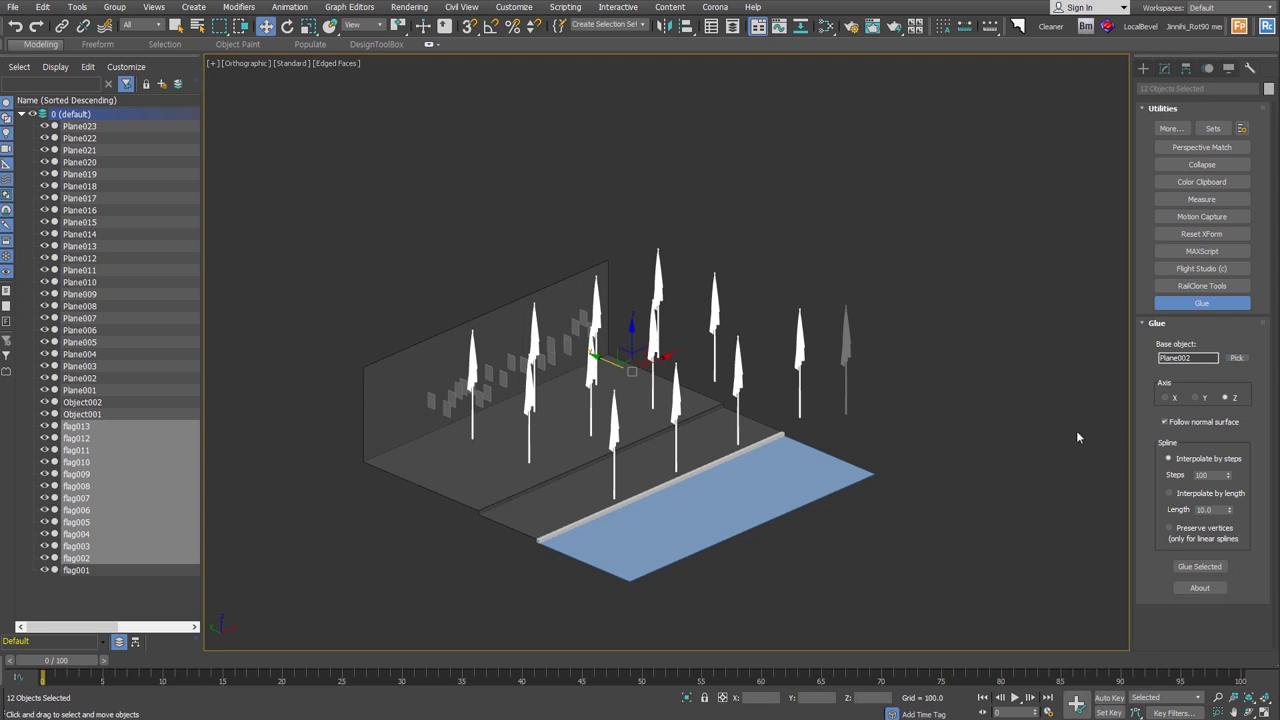
pyautogui.click(1205, 424)
pyautogui.click(1220, 569)
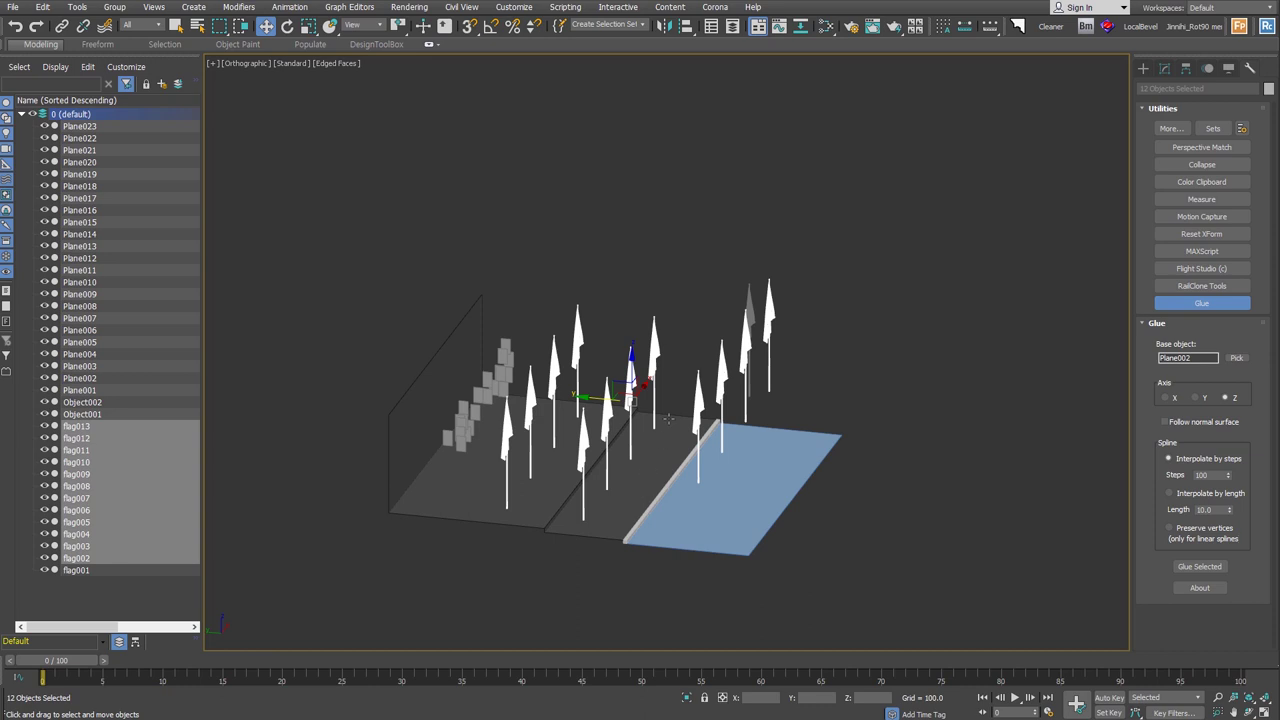
# Step: Glue the flags onto the blue plane Plane001
pyautogui.click(1237, 358)
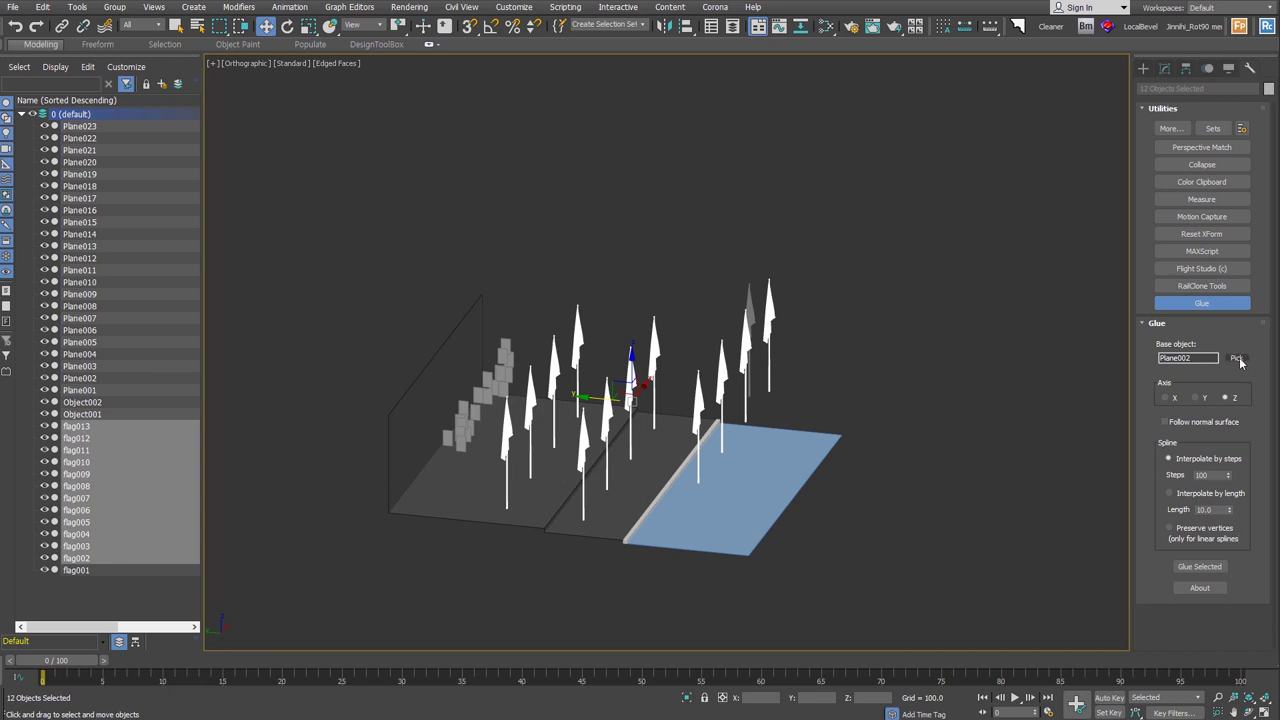
pyautogui.click(780, 496)
pyautogui.click(1217, 570)
pyautogui.keyDown('alt'); pyautogui.moveTo(927, 537); pyautogui.dragTo(919, 512, button='middle'); pyautogui.keyUp('alt')
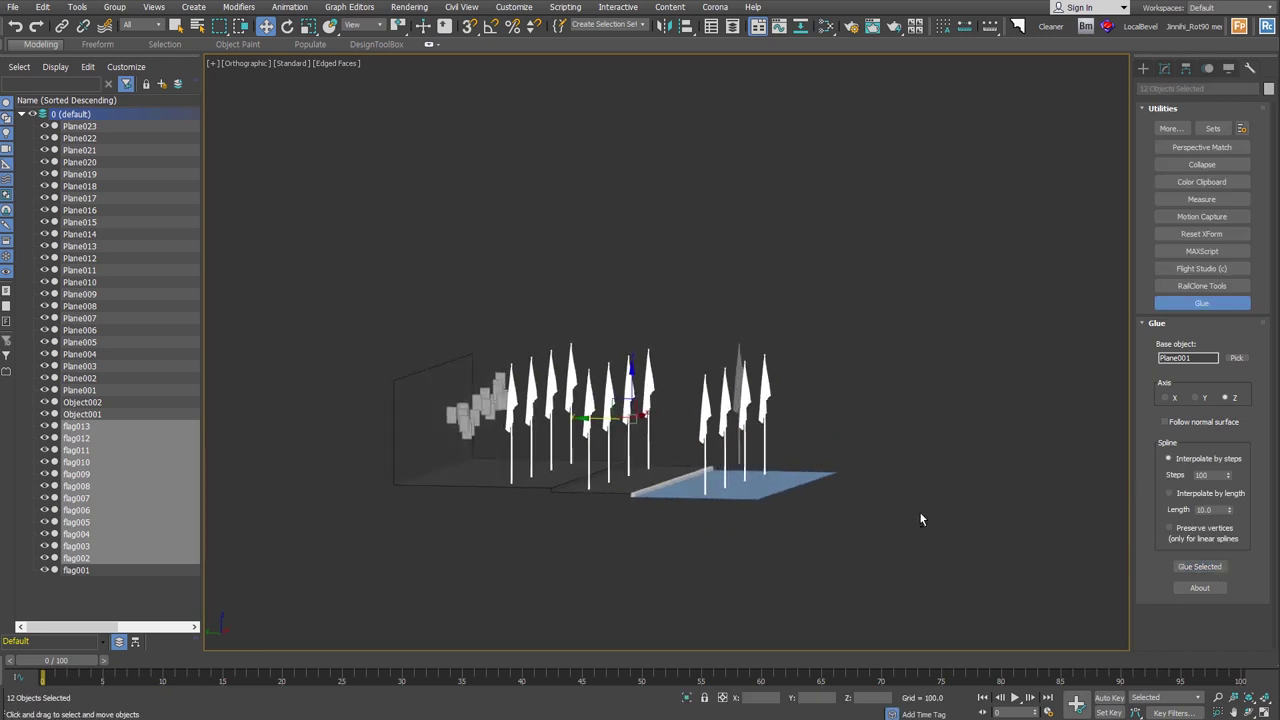
pyautogui.click(1215, 566)
pyautogui.moveTo(874, 408)
pyautogui.keyDown('alt'); pyautogui.mouseDown(button='middle')
pyautogui.moveTo(717, 446)
pyautogui.moveTo(710, 431)
pyautogui.moveTo(768, 391)
pyautogui.mouseUp(button='middle'); pyautogui.keyUp('alt')
# Step: Align Plane003–Plane023 to Plane009 on Z position only, Minimum to Minimum
pyautogui.click(728, 445)
pyautogui.moveTo(758, 395)
pyautogui.keyDown('alt'); pyautogui.mouseDown(button='middle')
pyautogui.moveTo(704, 355)
pyautogui.moveTo(631, 380)
pyautogui.moveTo(665, 232)
pyautogui.mouseUp(button='middle'); pyautogui.keyUp('alt')
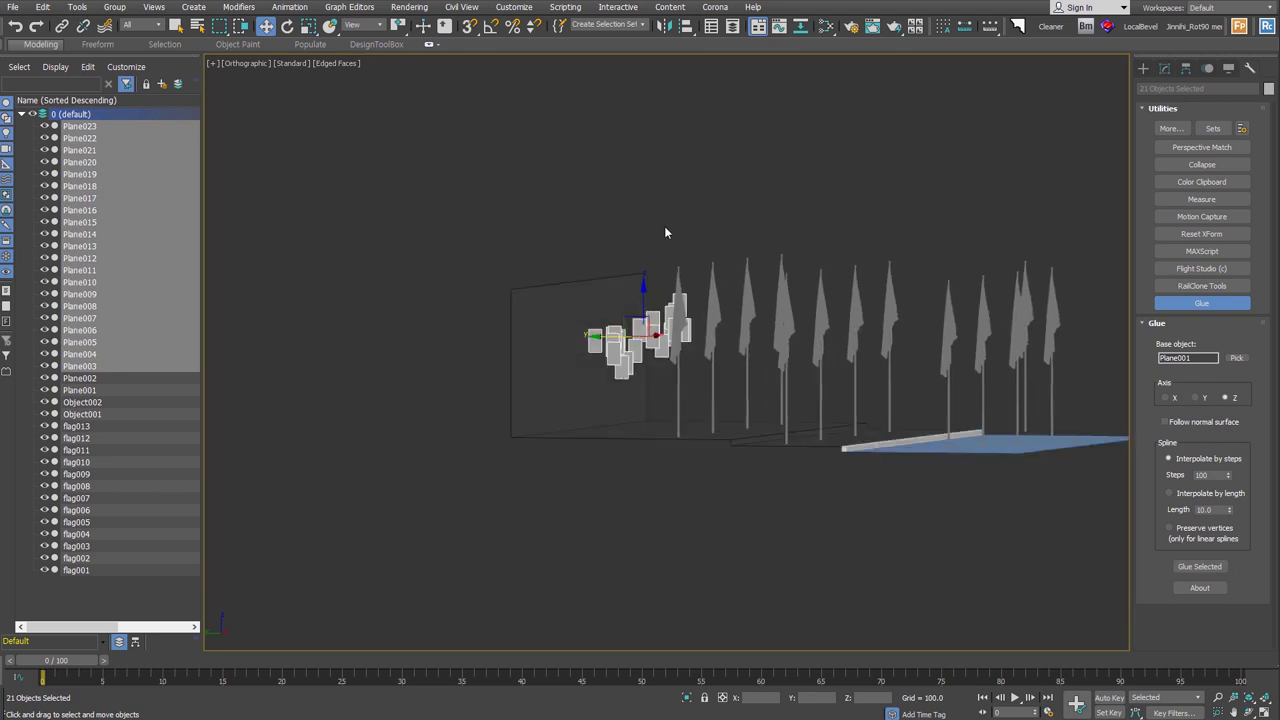
pyautogui.press('q')
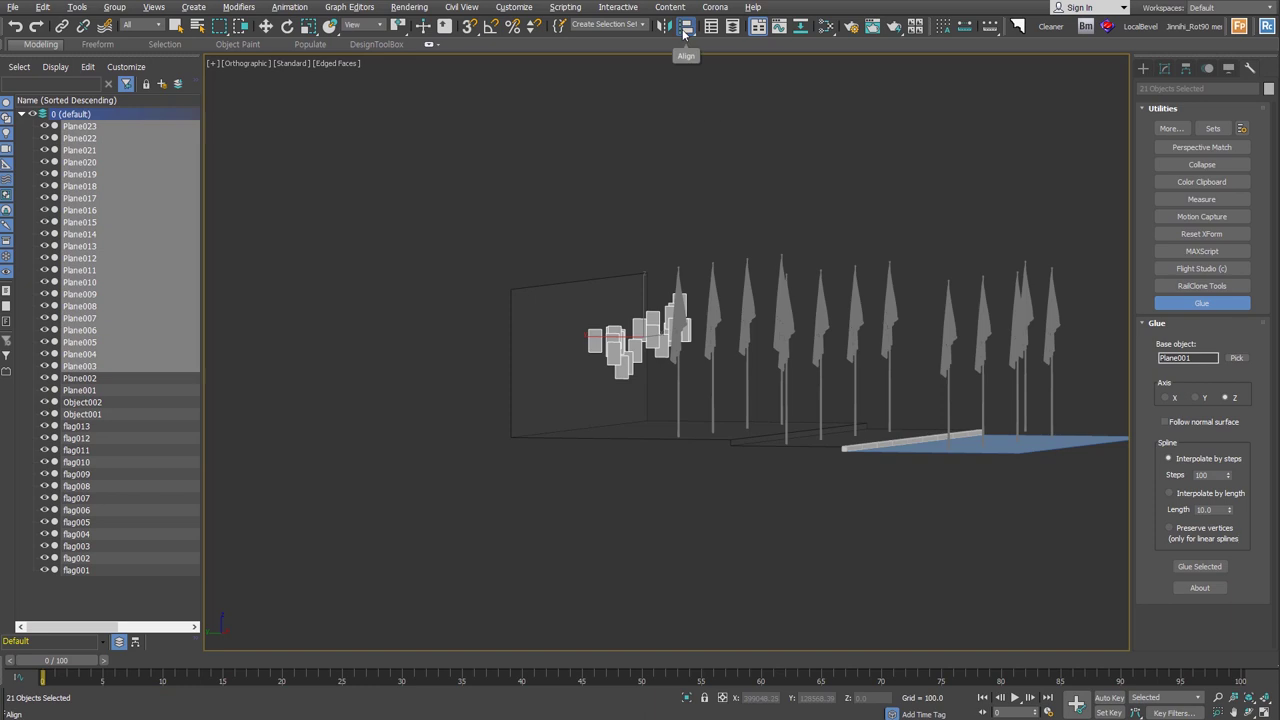
pyautogui.click(684, 32)
pyautogui.keyDown('alt'); pyautogui.moveTo(603, 277); pyautogui.dragTo(625, 340, button='middle'); pyautogui.keyUp('alt')
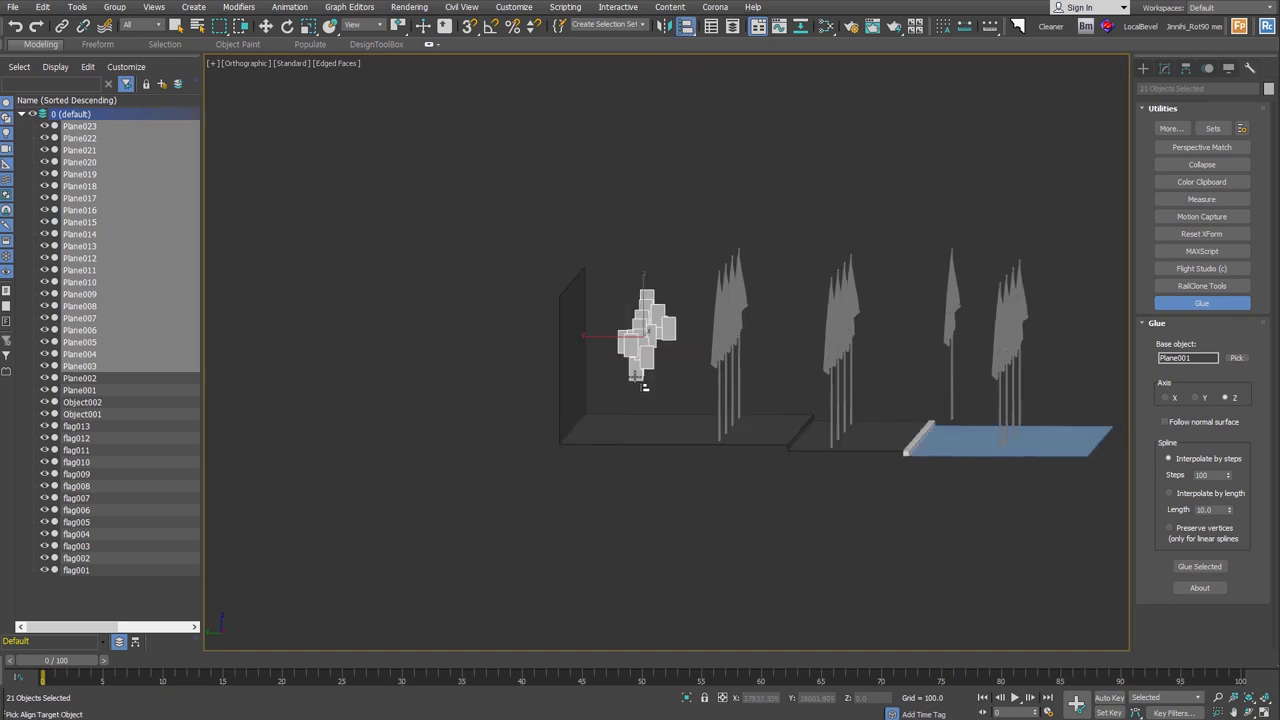
pyautogui.click(644, 383)
pyautogui.click(509, 265)
pyautogui.click(458, 265)
pyautogui.click(492, 296)
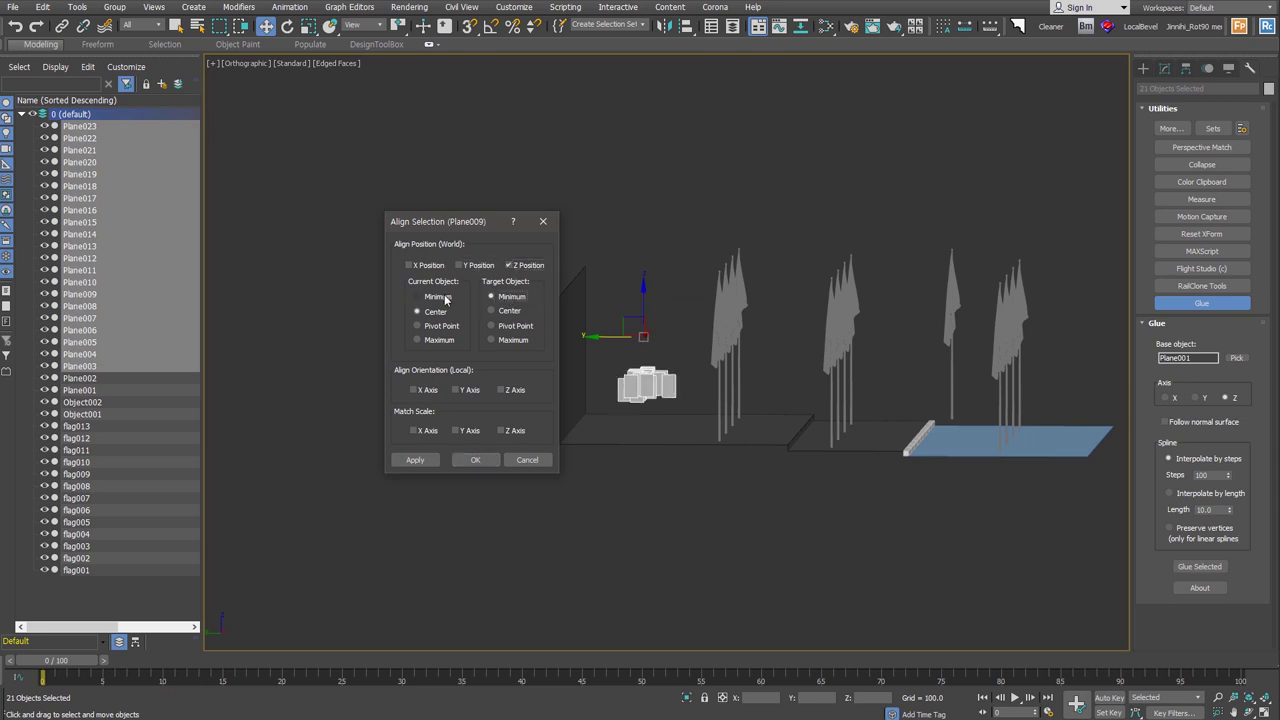
pyautogui.click(420, 296)
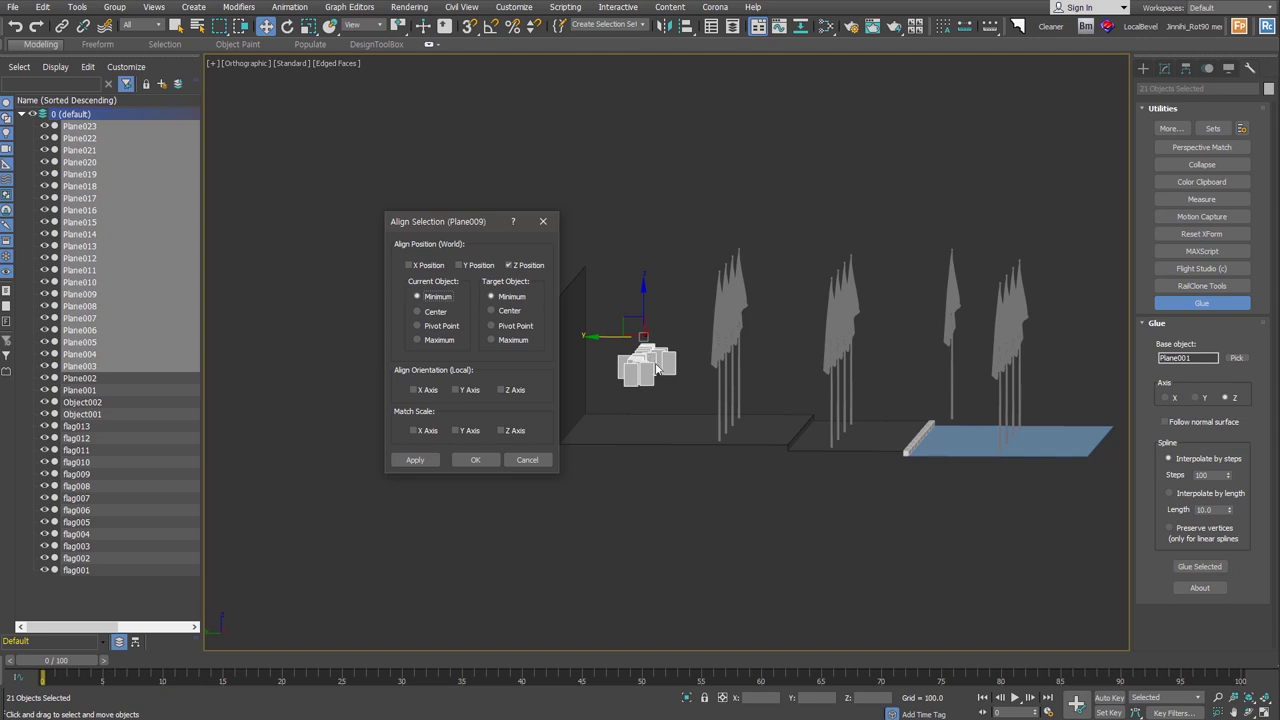
pyautogui.click(475, 460)
pyautogui.keyDown('alt'); pyautogui.moveTo(470, 462); pyautogui.dragTo(604, 291, button='middle'); pyautogui.keyUp('alt')
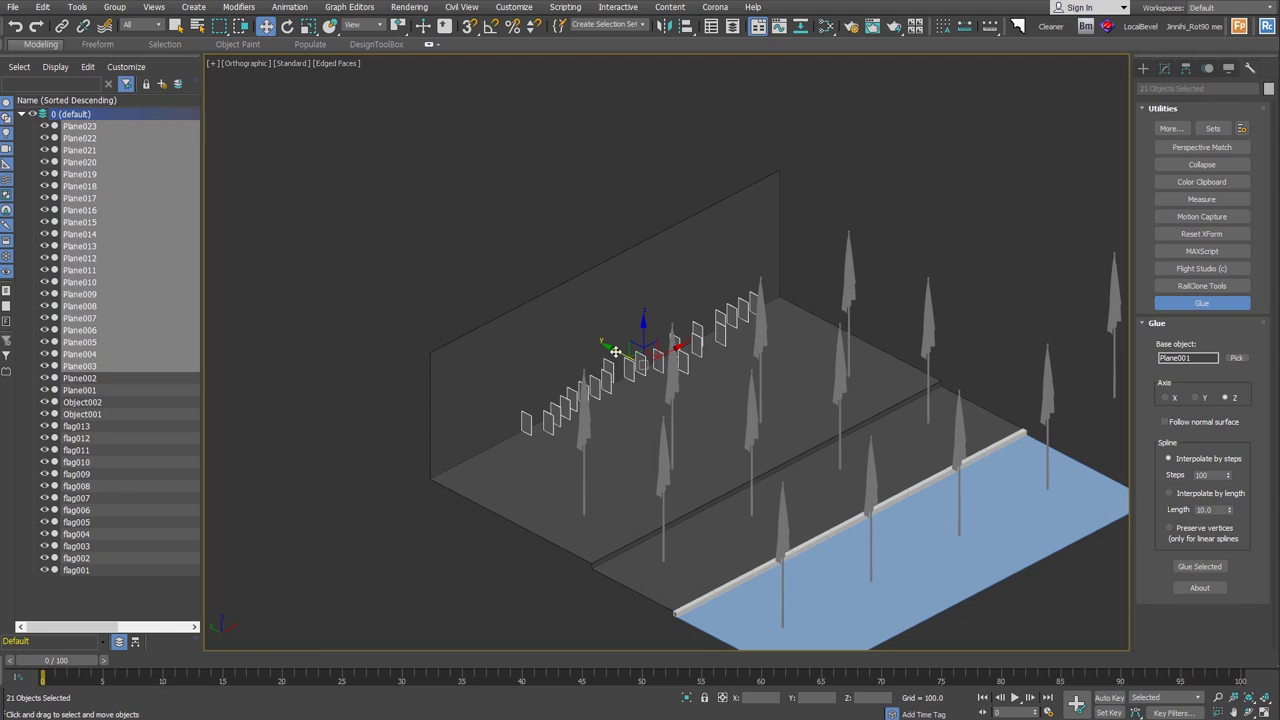
# Step: Glue the selected window planes onto wall Object002 along the Y axis
pyautogui.scroll(3, 600, 350)
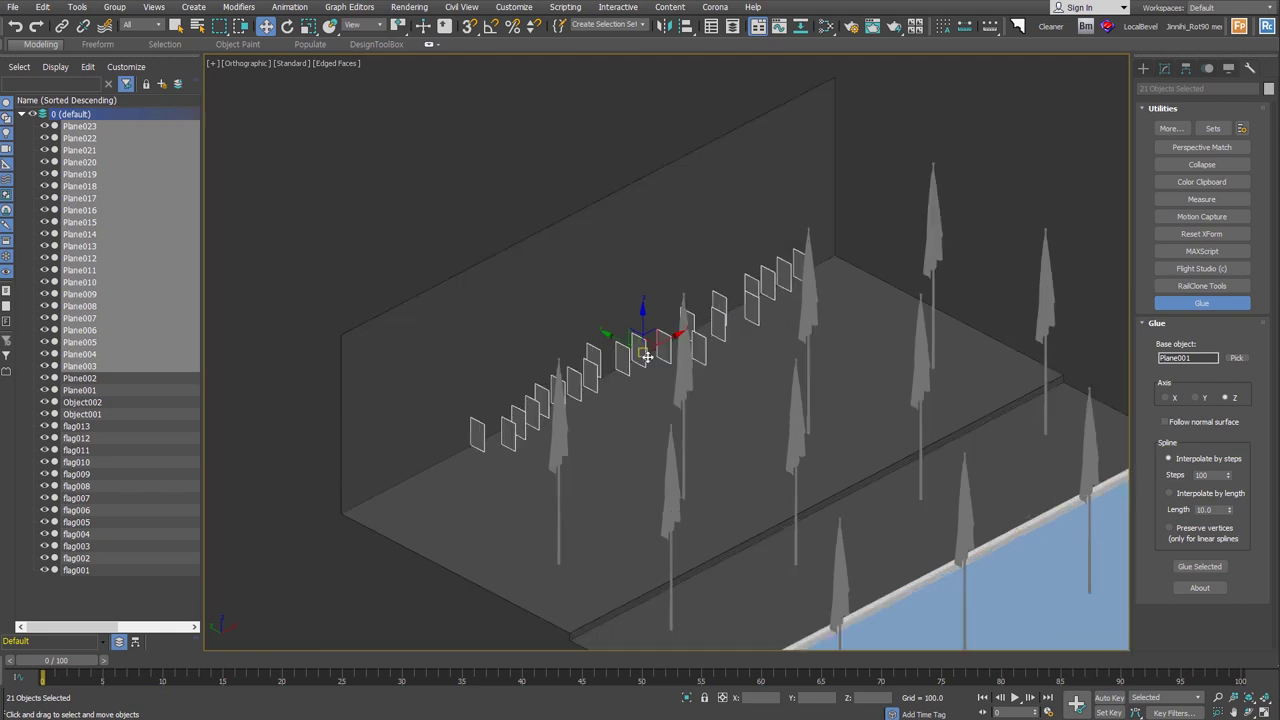
pyautogui.scroll(3, 620, 345)
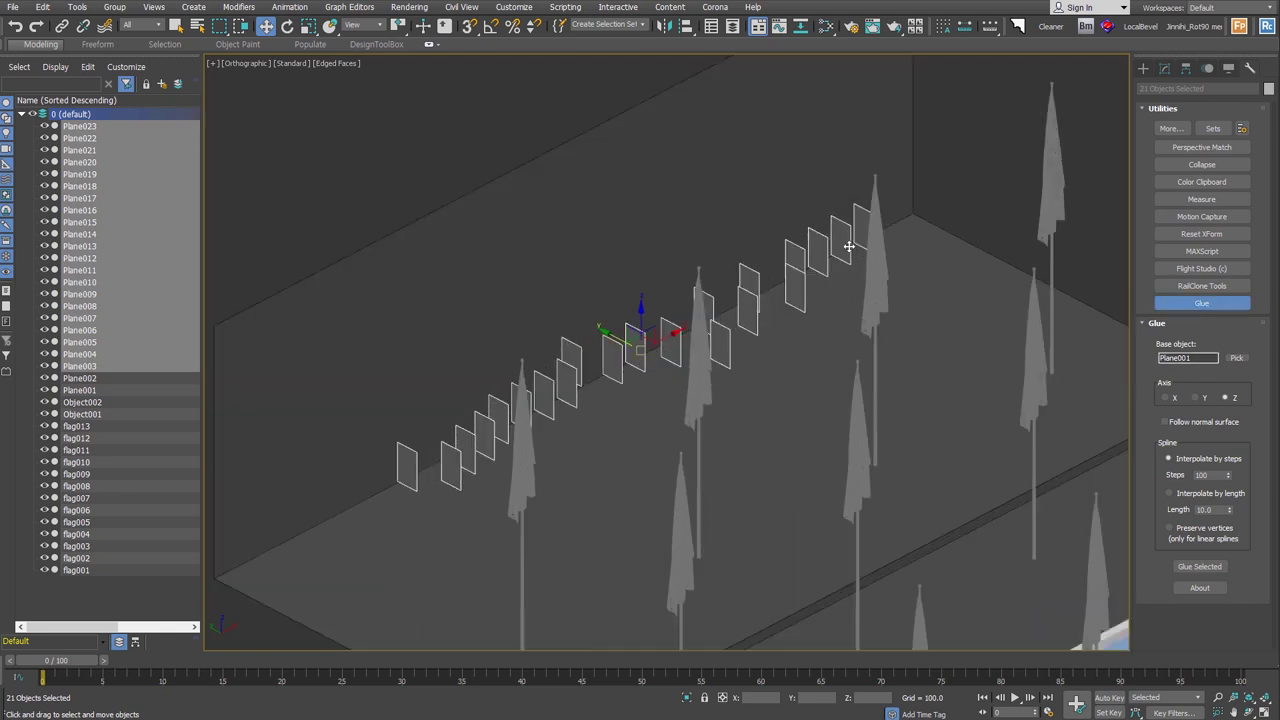
pyautogui.click(1237, 357)
pyautogui.click(713, 232)
pyautogui.click(1200, 398)
pyautogui.click(1217, 571)
# Step: Align the planes to Object002 on Y Position, Current Maximum to Target Minimum
pyautogui.keyDown('alt'); pyautogui.moveTo(700, 450); pyautogui.dragTo(652, 455, button='middle'); pyautogui.keyUp('alt')
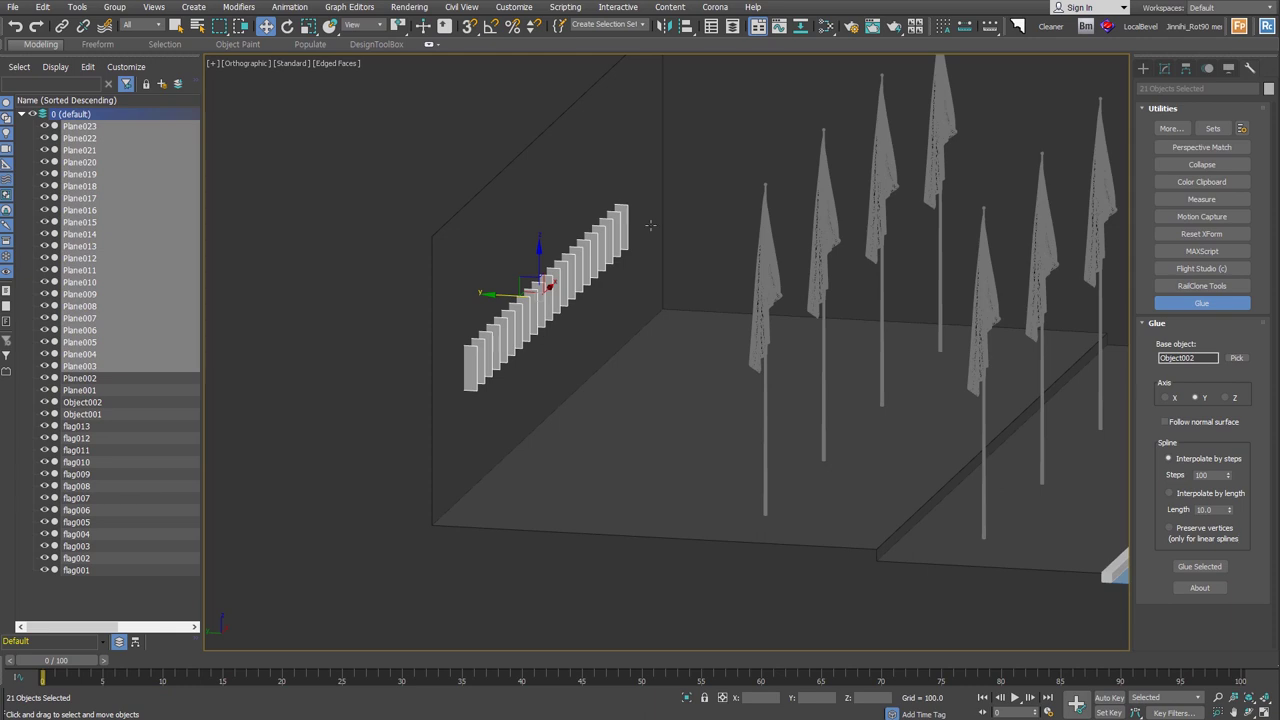
pyautogui.click(480, 384)
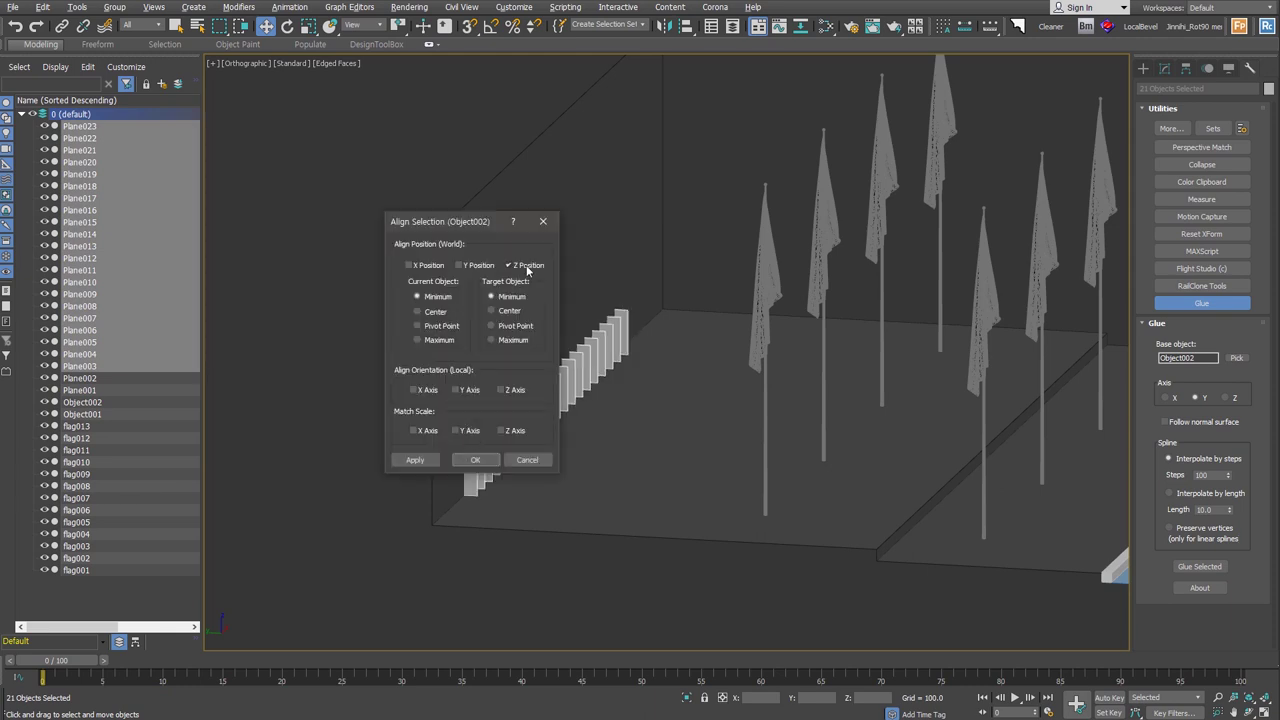
pyautogui.click(520, 266)
pyautogui.click(474, 266)
pyautogui.moveTo(464, 221); pyautogui.dragTo(721, 236)
pyautogui.click(674, 354)
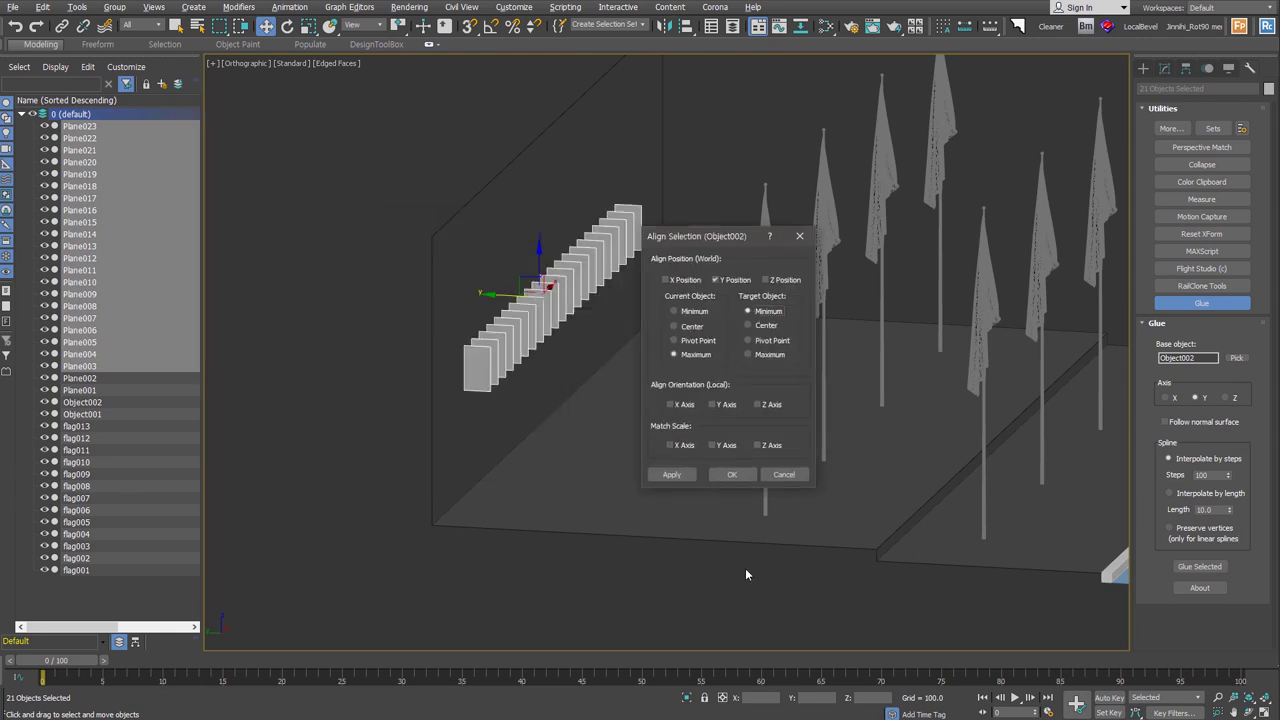
pyautogui.click(734, 474)
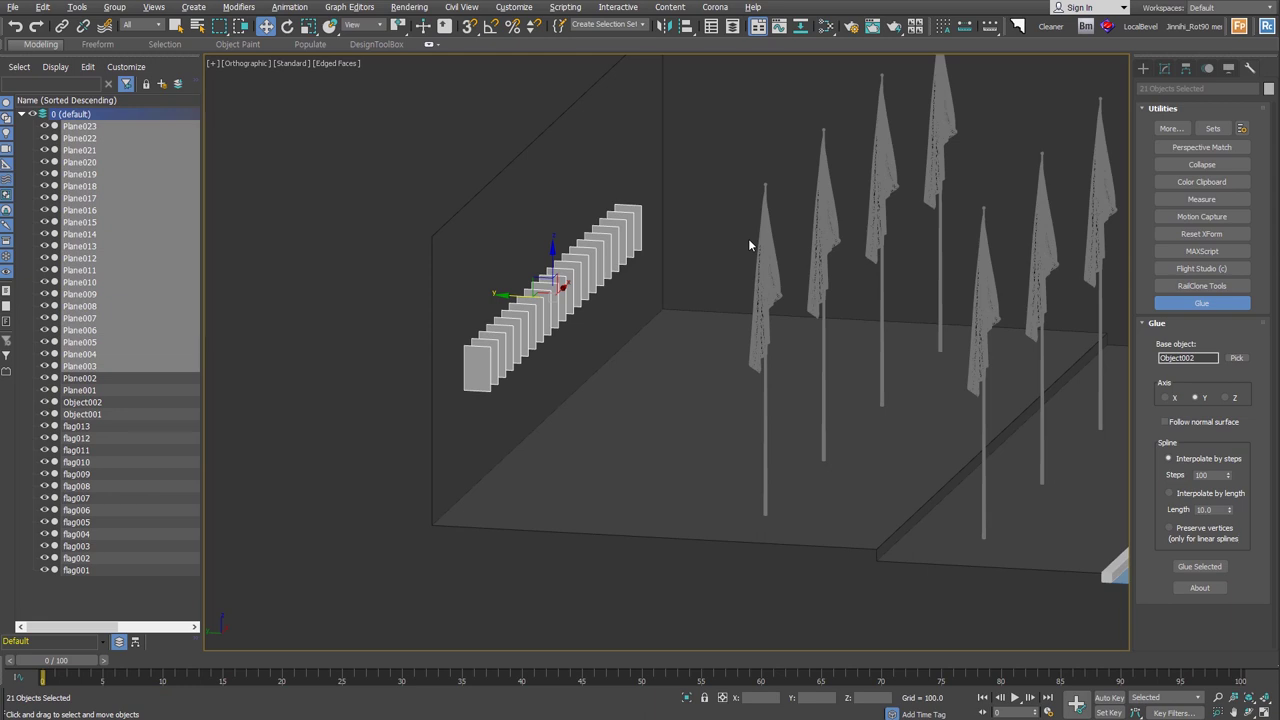
pyautogui.keyDown('alt'); pyautogui.moveTo(749, 241); pyautogui.dragTo(740, 476, button='middle'); pyautogui.keyUp('alt')
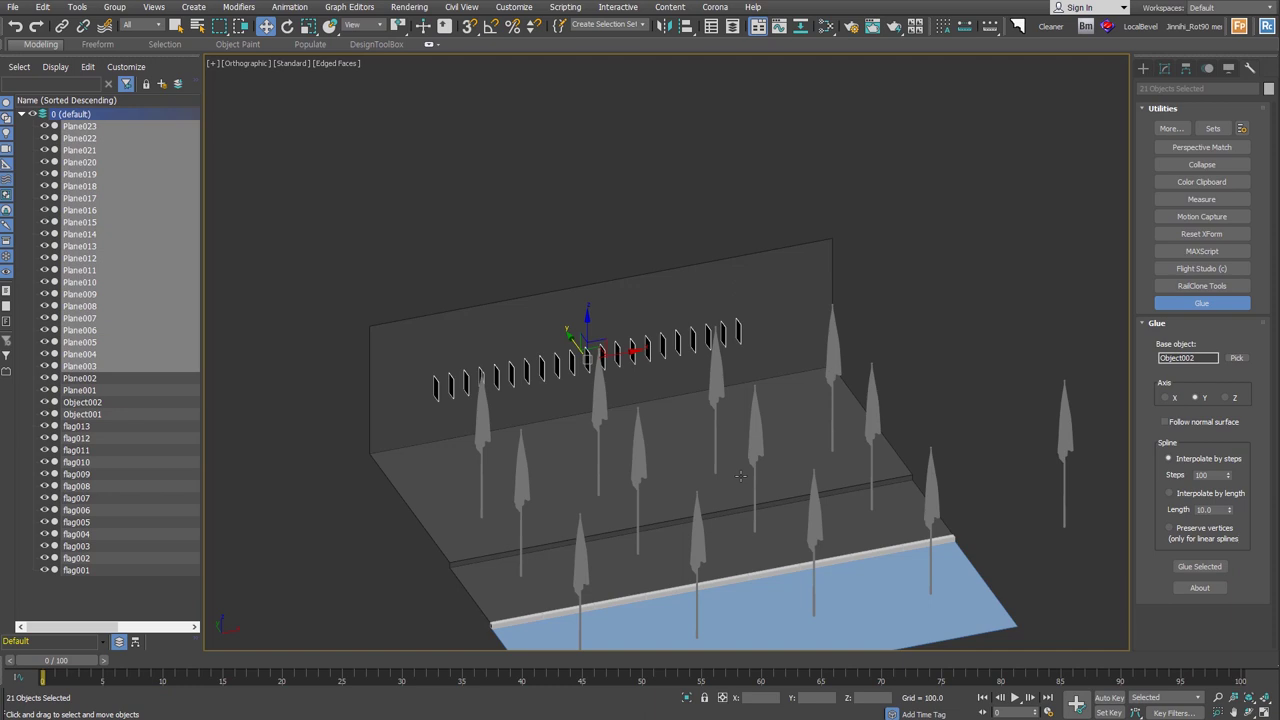
pyautogui.keyDown('alt'); pyautogui.moveTo(740, 476); pyautogui.dragTo(676, 425, button='middle'); pyautogui.keyUp('alt')
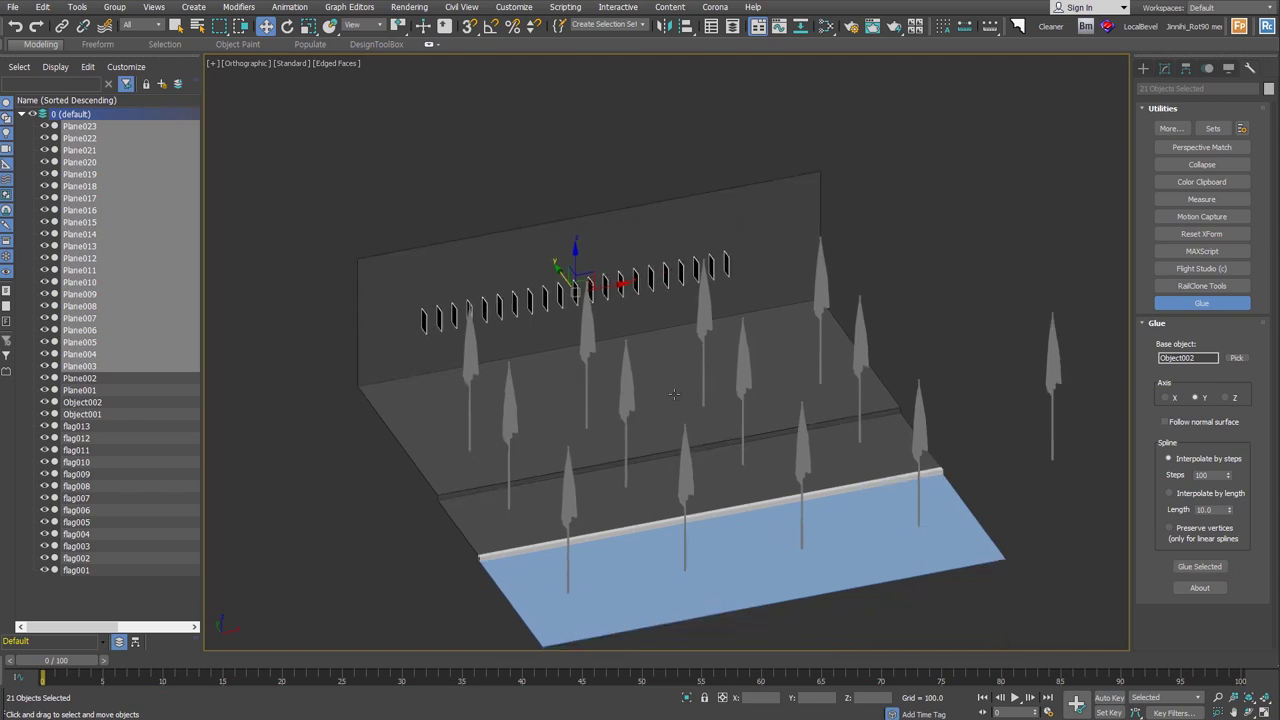